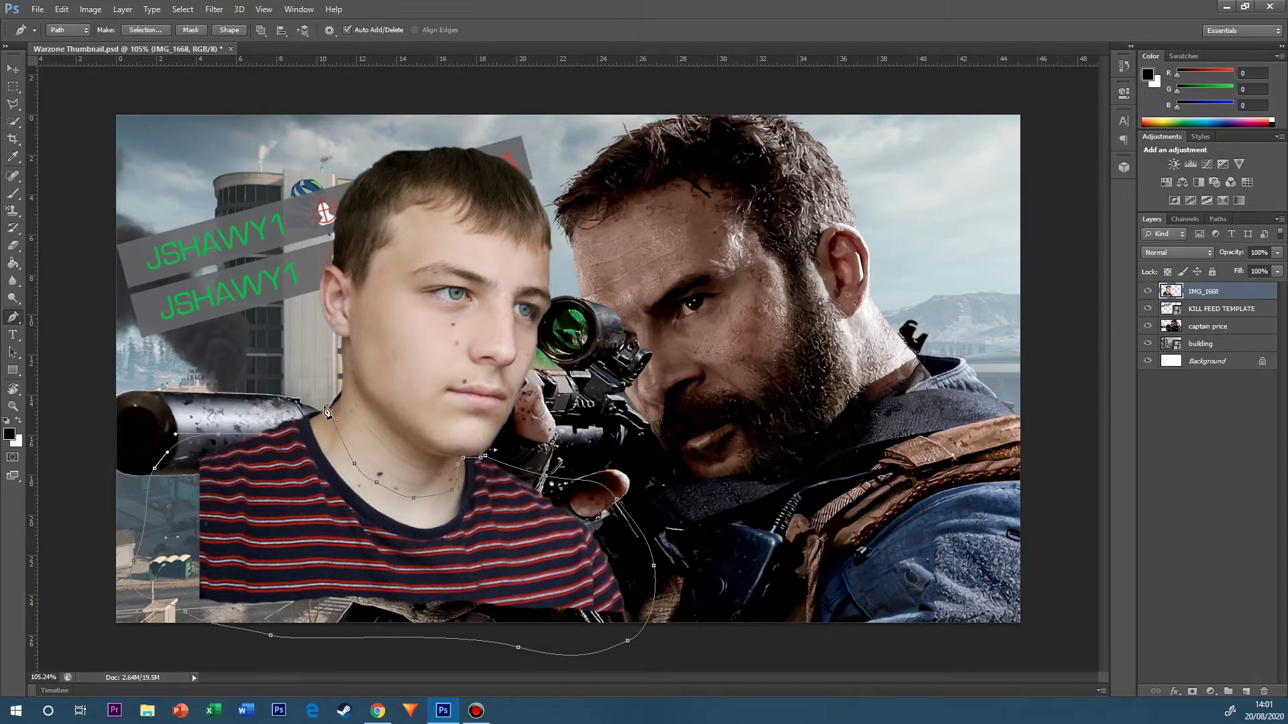
Turn the path traced around the striped shirt into a selection and delete the shirt from the IMG_1668 layer.
right_click(325, 411)
left_click(347, 428)
key("i")
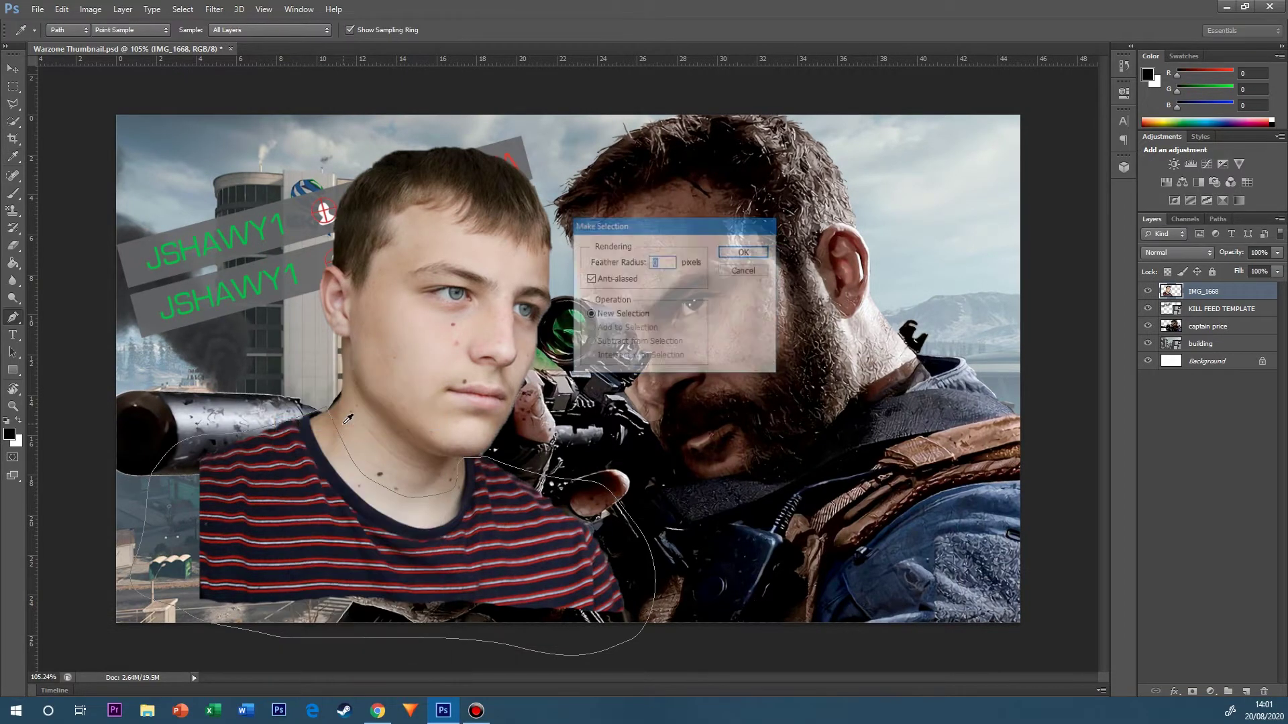
key("Delete")
Flip the cut-out head horizontally and move it over the soldier's face.
left_click(13, 69)
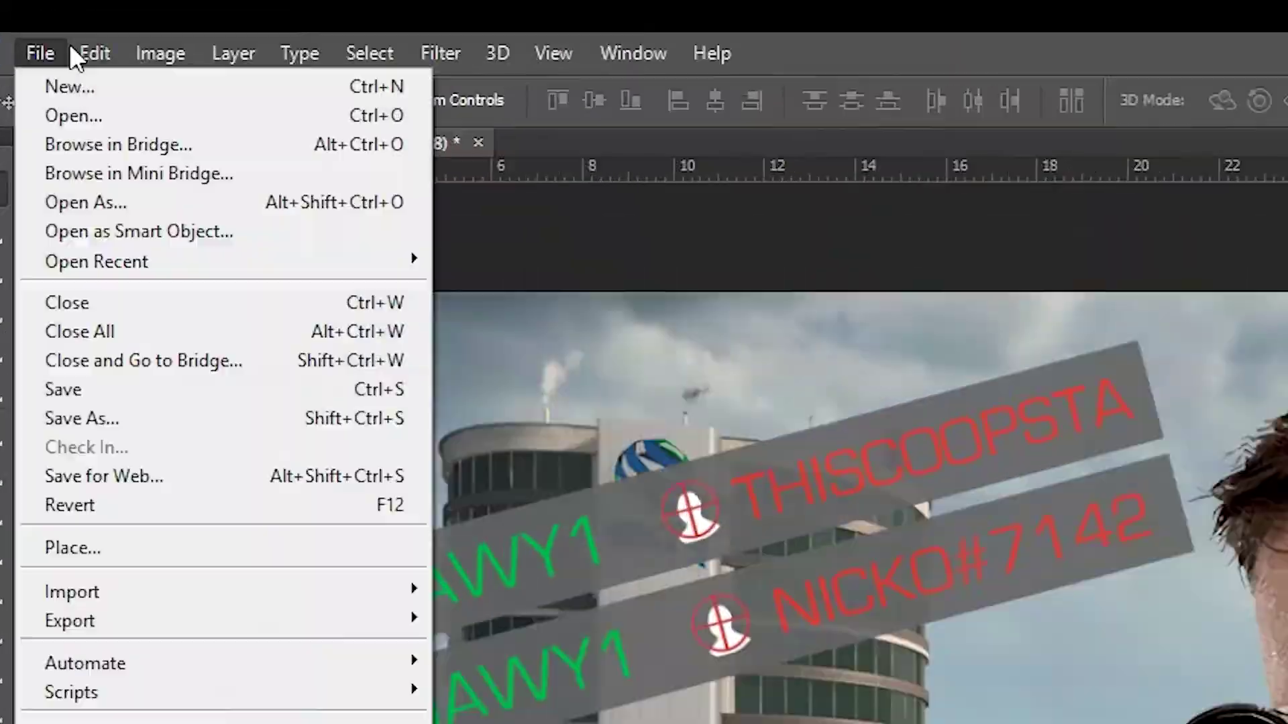
left_click(61, 9)
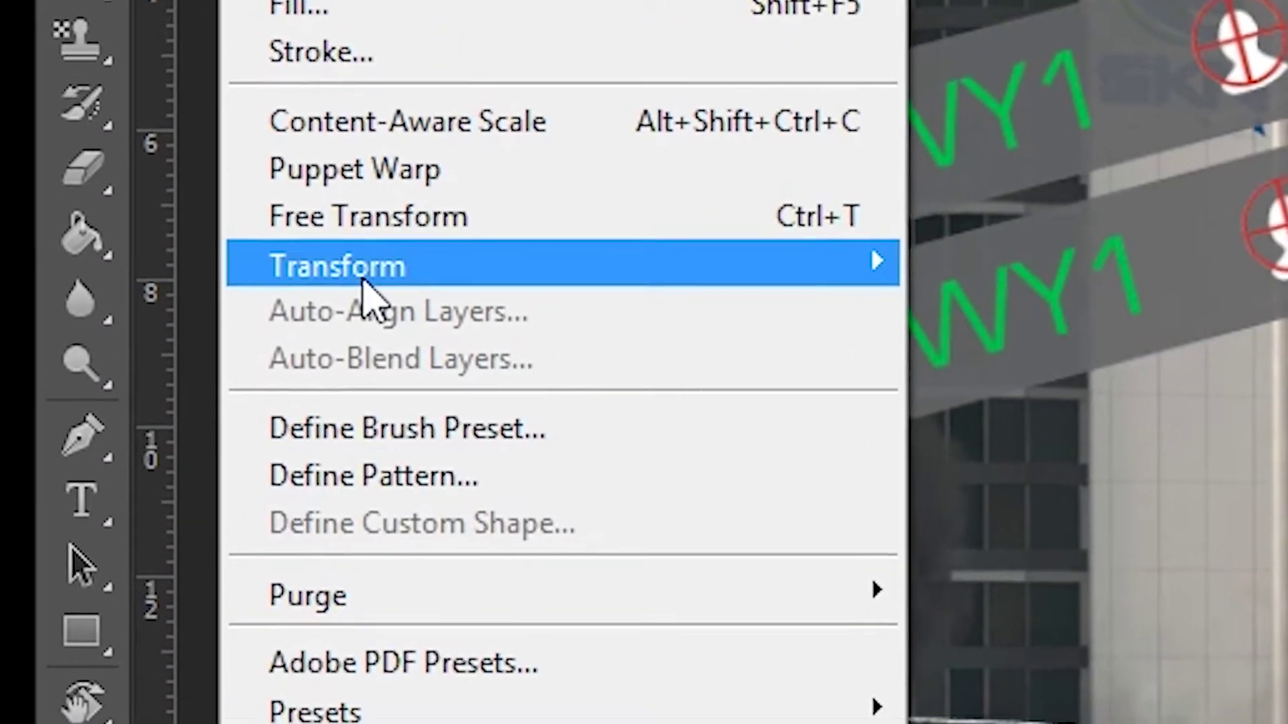
mouse_move(413, 355)
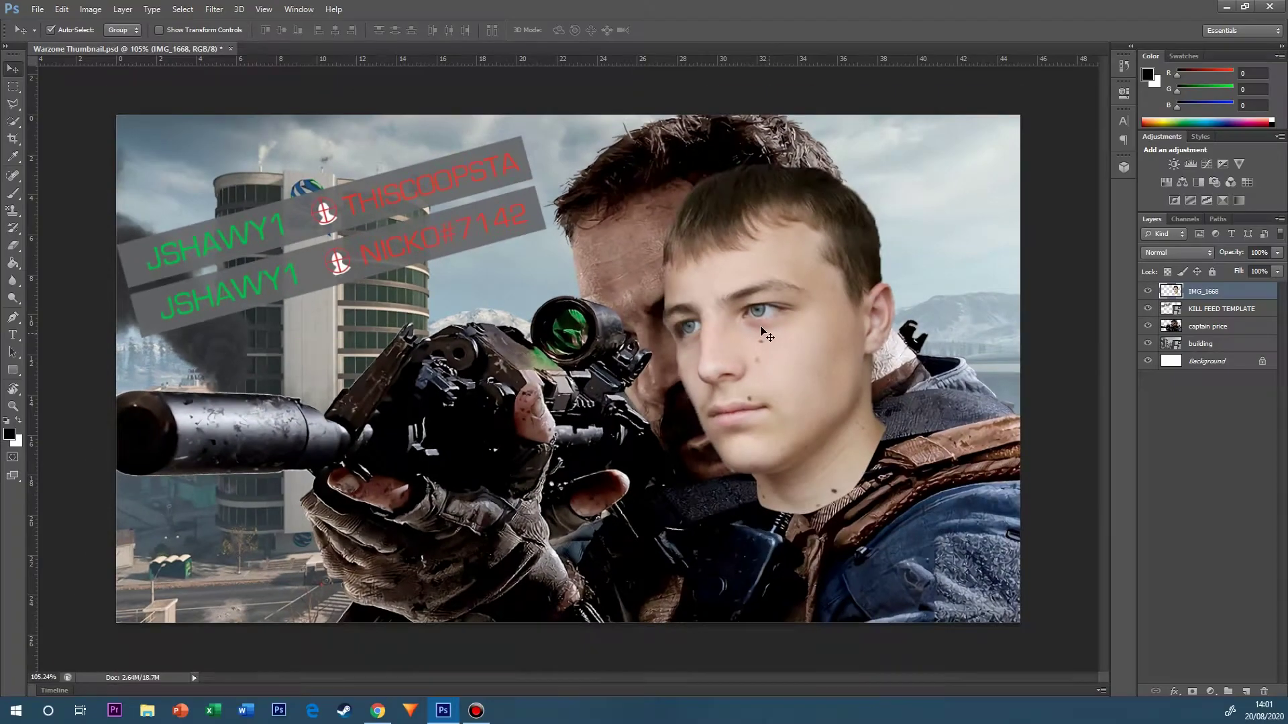
left_click_drag(739, 320, 694, 288)
Scale the head to about 131% and tilt it counterclockwise to match the soldier's head.
key("ctrl+t")
left_click_drag(618, 483, 537, 584)
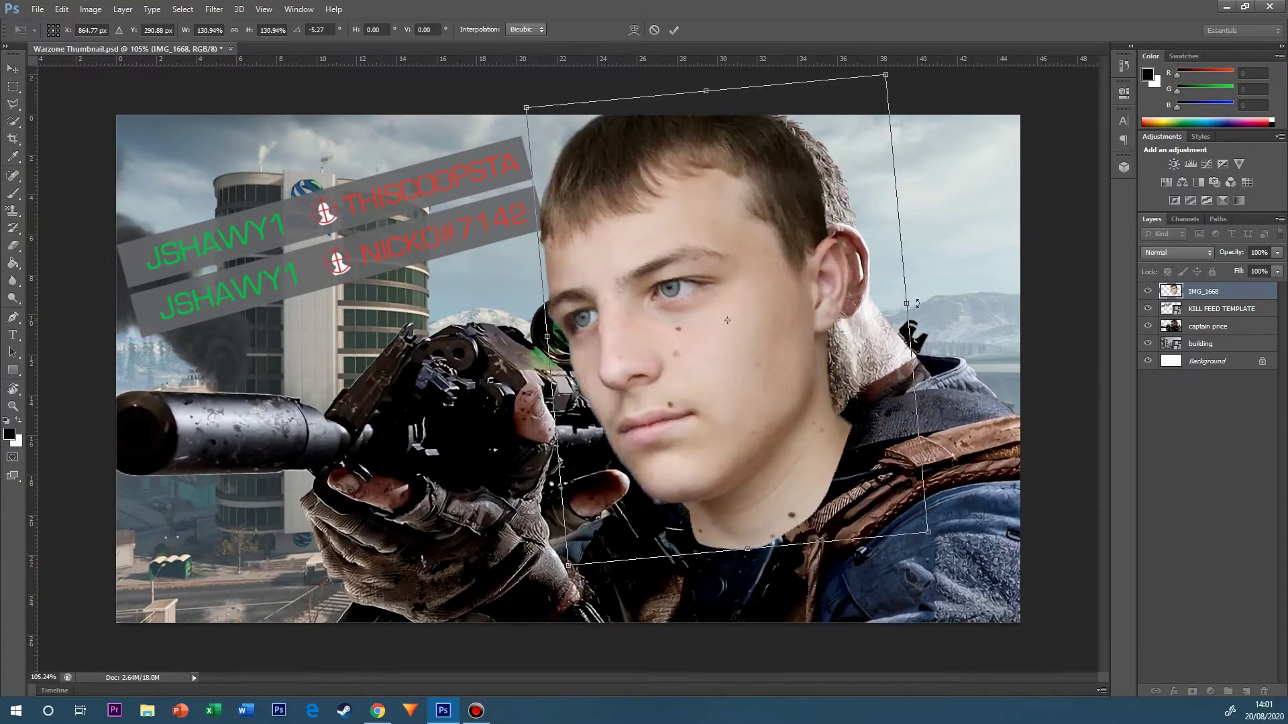
left_click_drag(908, 352, 1038, 307)
key("Return")
Hide the IMG_1668 layer and trace the scope and gun on the captain price layer with the Pen tool.
left_click(1148, 292)
left_click(1205, 326)
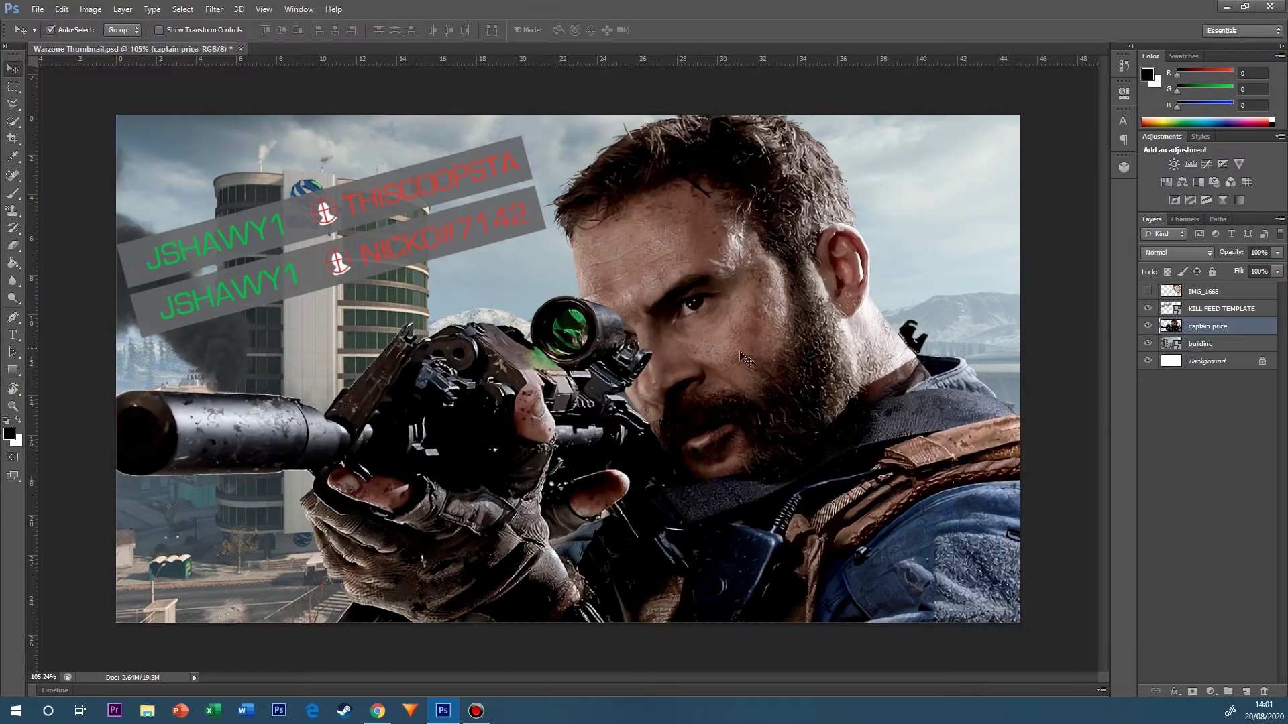
key("p")
key("ctrl+plus")
key("ctrl+plus")
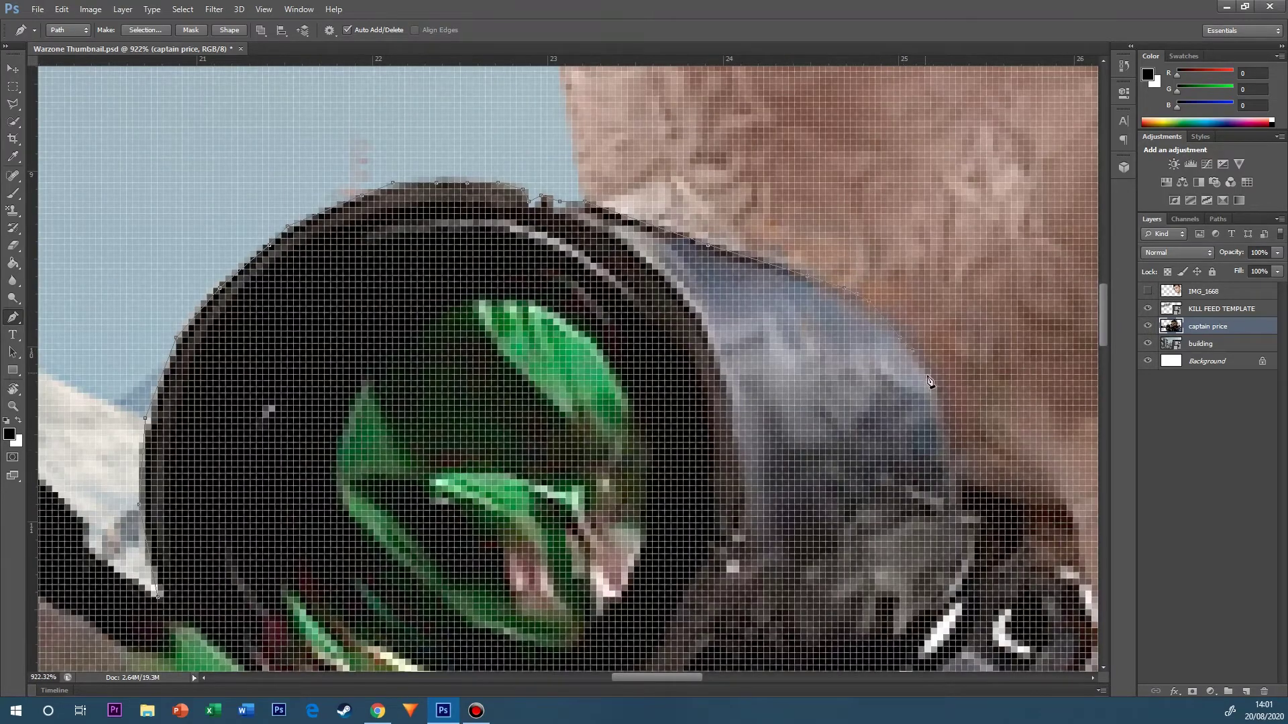
scroll(991, 469, "down", 5)
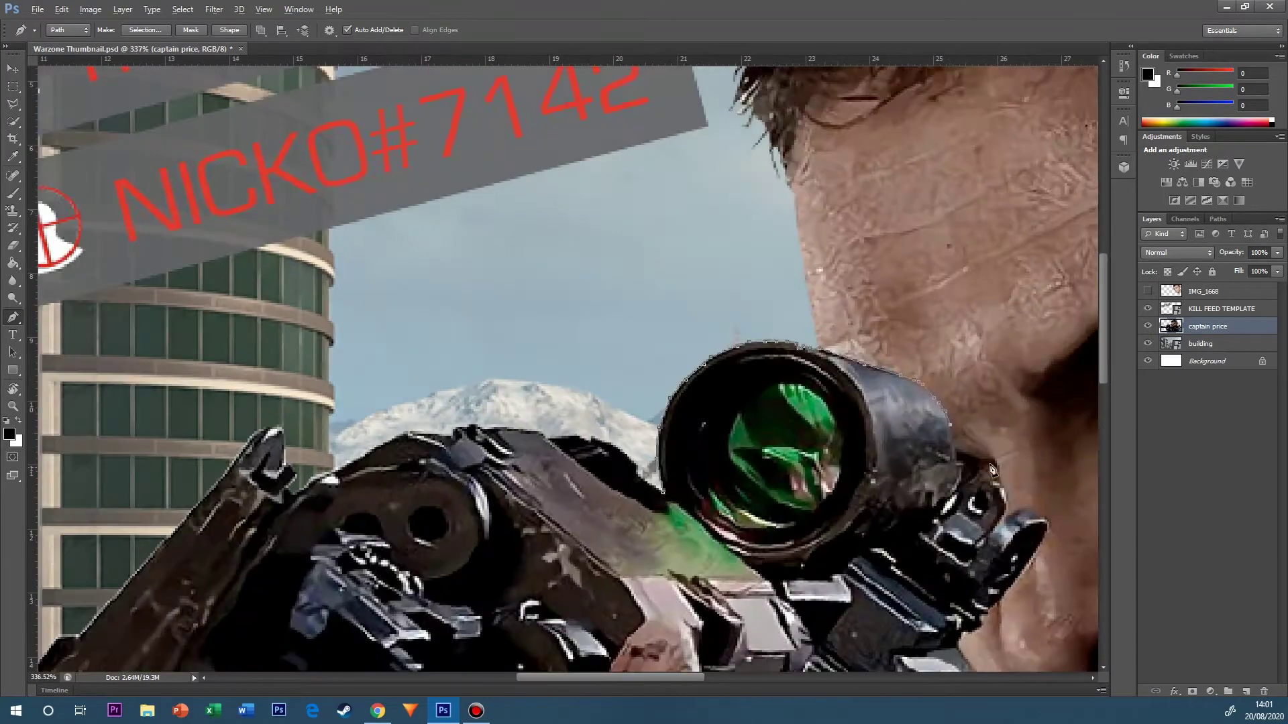
scroll(992, 473, "up", 5)
scroll(790, 421, "down", 5)
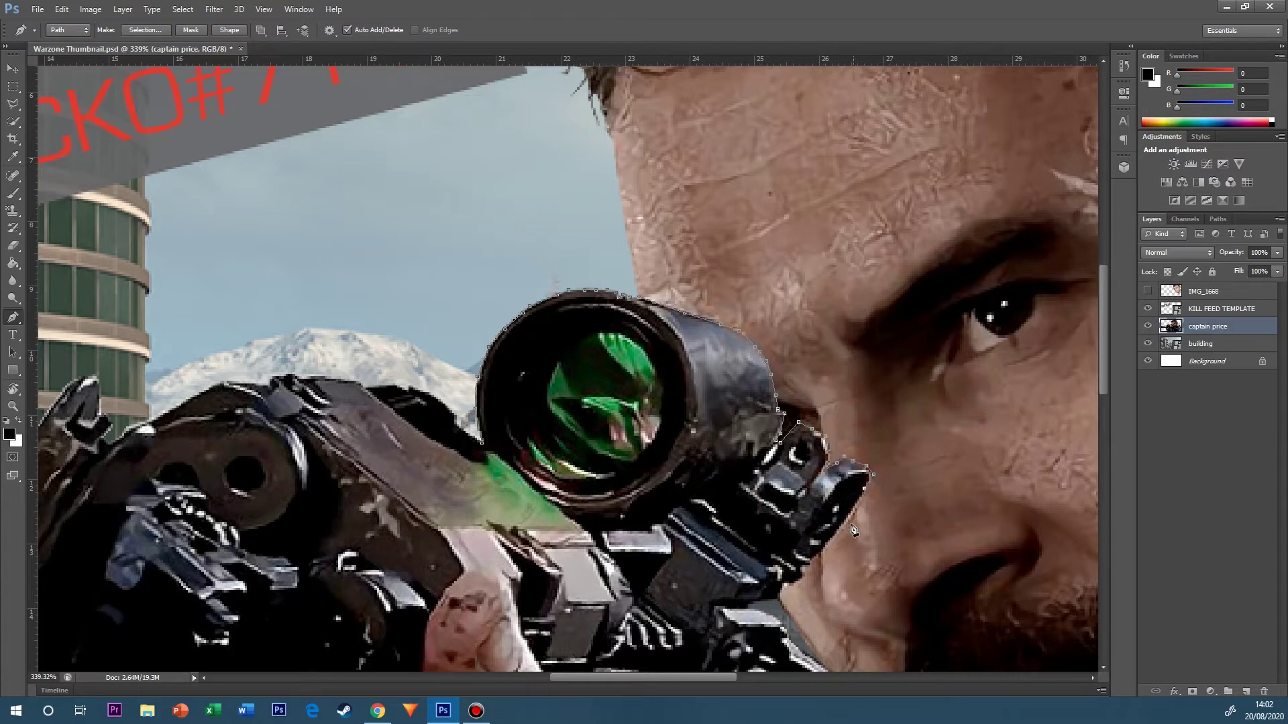
scroll(785, 617, "down", 5)
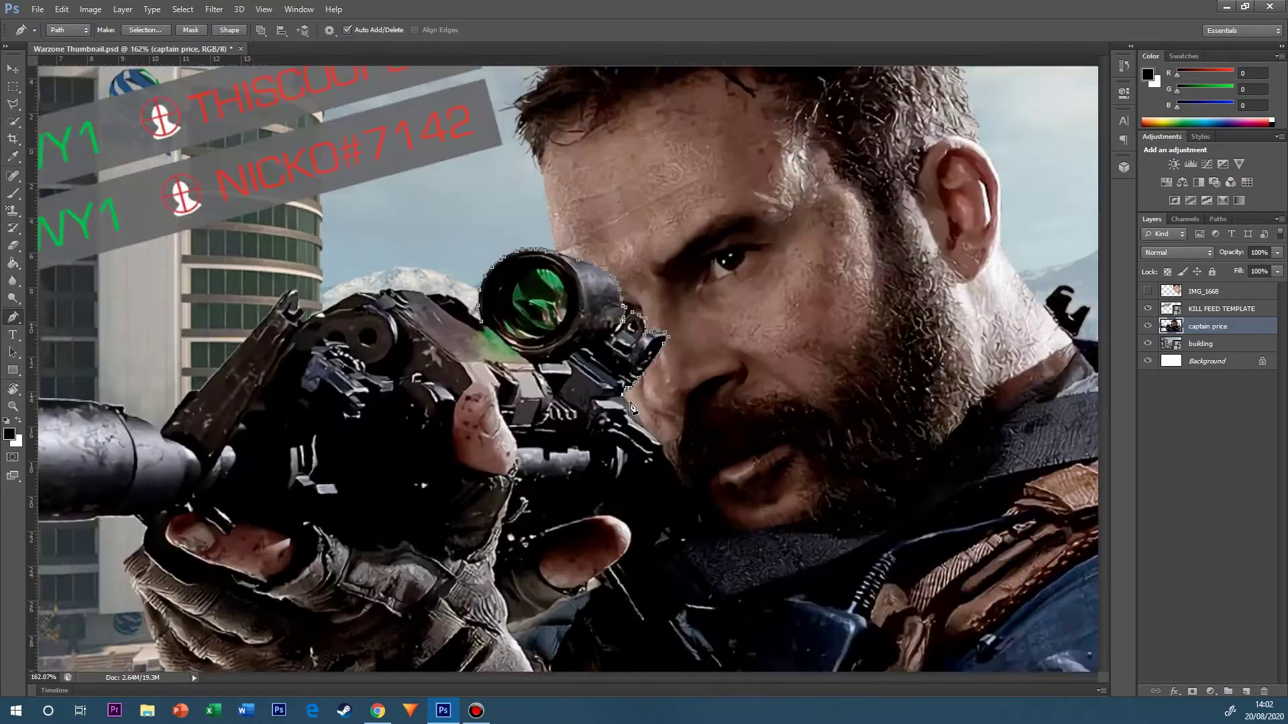
scroll(647, 442, "up", 4)
scroll(685, 481, "down", 1)
Convert the gun path into a selection and cut the gun from the captain price layer onto its own layer.
right_click(546, 329)
left_click(624, 386)
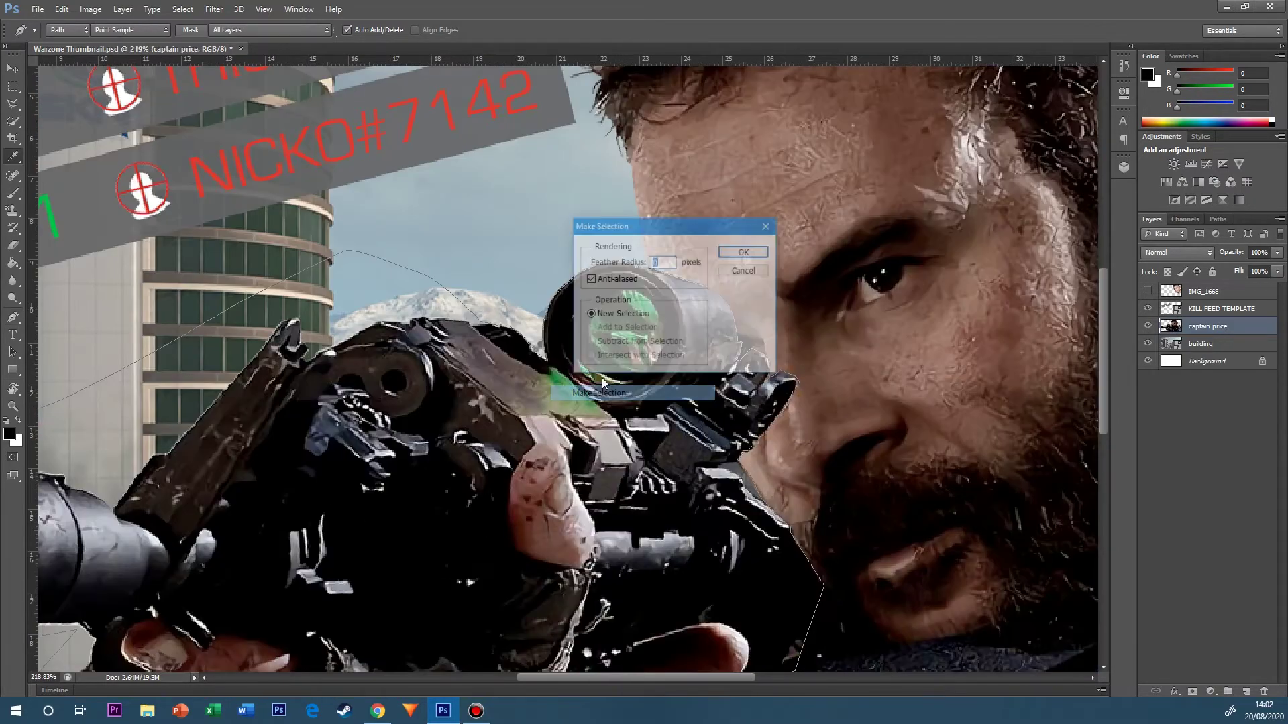
left_click(729, 253)
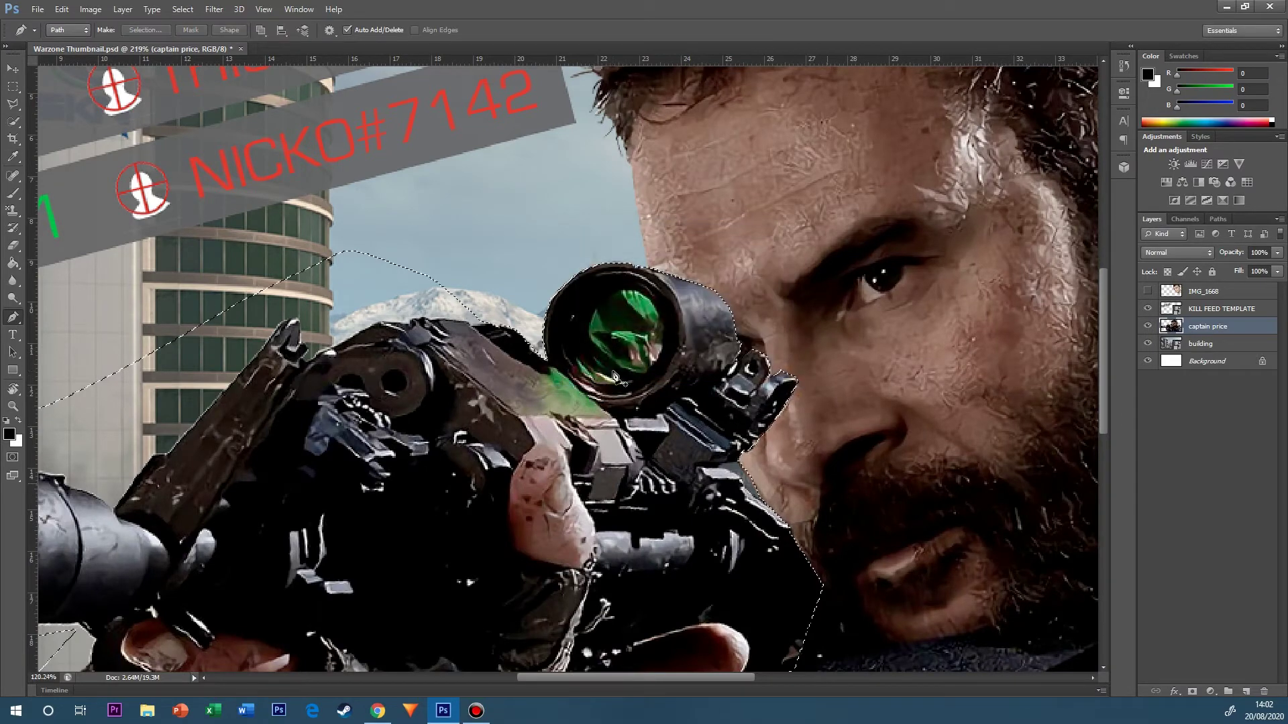
scroll(602, 379, "down", 5)
key("ctrl+v")
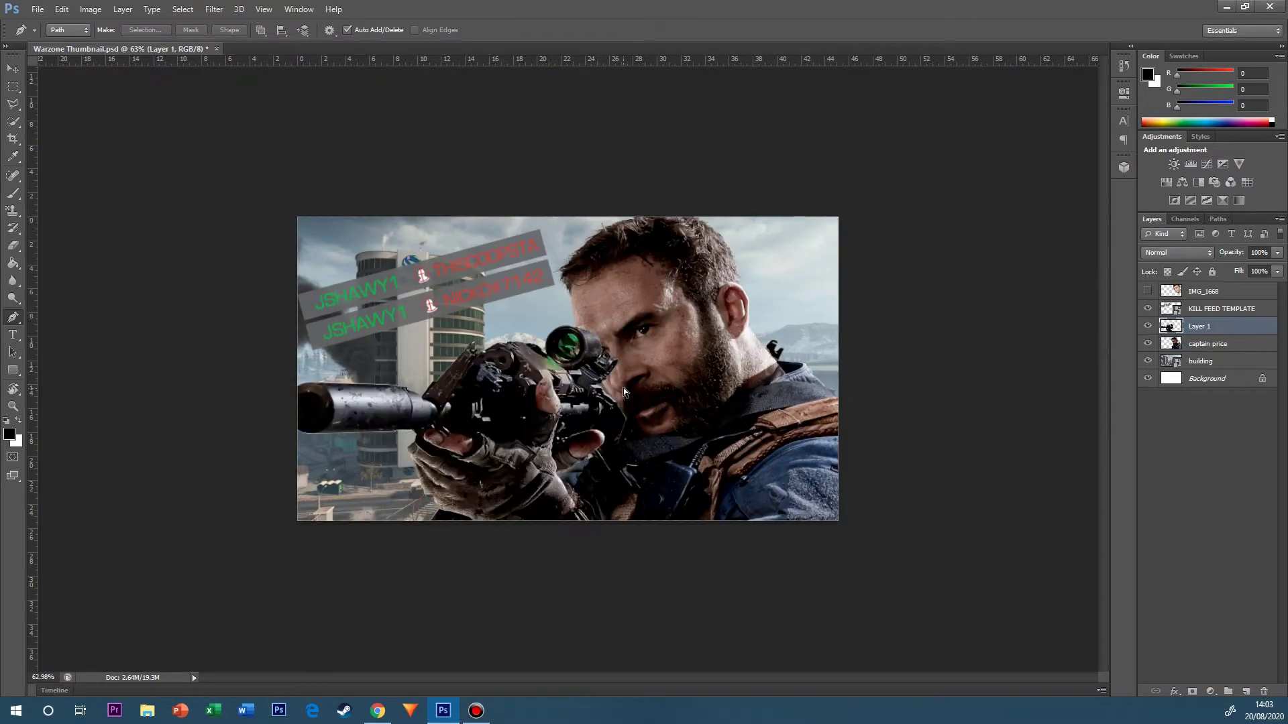
Position the head on the IMG_1668 layer over the soldier's face, behind the gun.
scroll(597, 402, "up", 1)
scroll(597, 404, "up", 4)
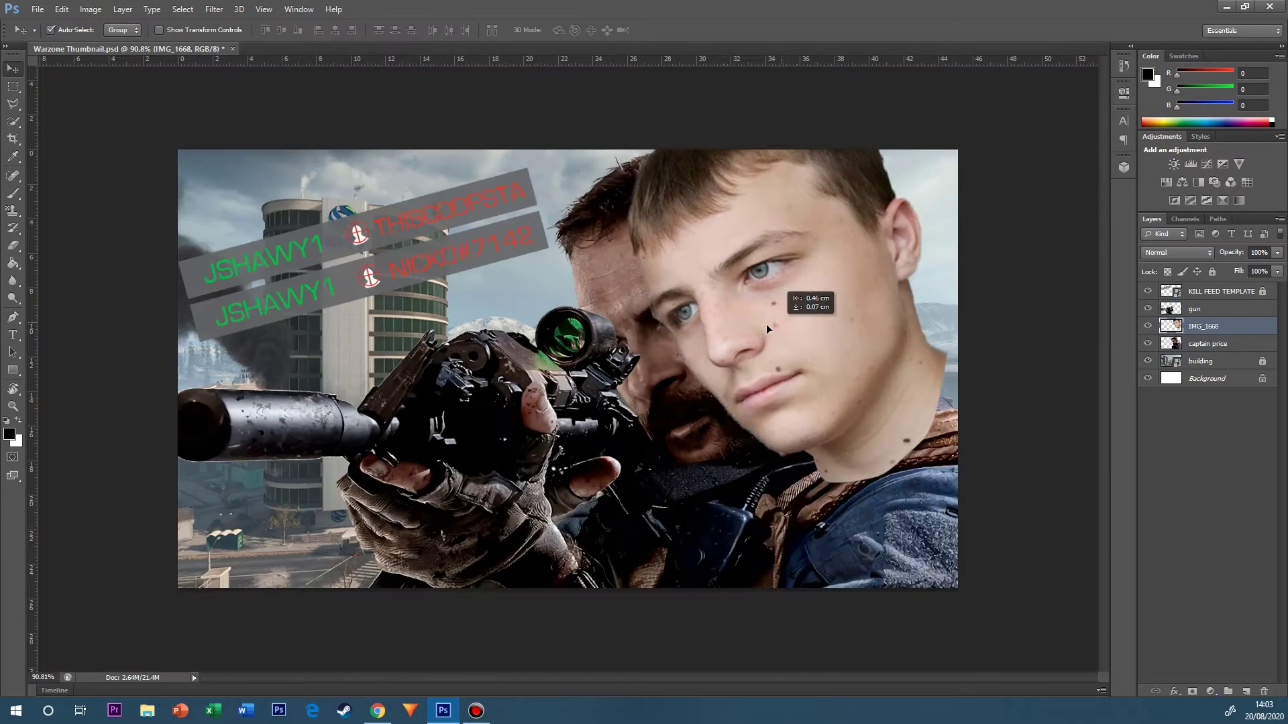
mouse_move(766, 323)
left_mouse_down()
mouse_move(667, 353)
mouse_move(708, 348)
mouse_move(694, 341)
mouse_move(773, 408)
mouse_move(736, 362)
mouse_move(738, 375)
left_mouse_up()
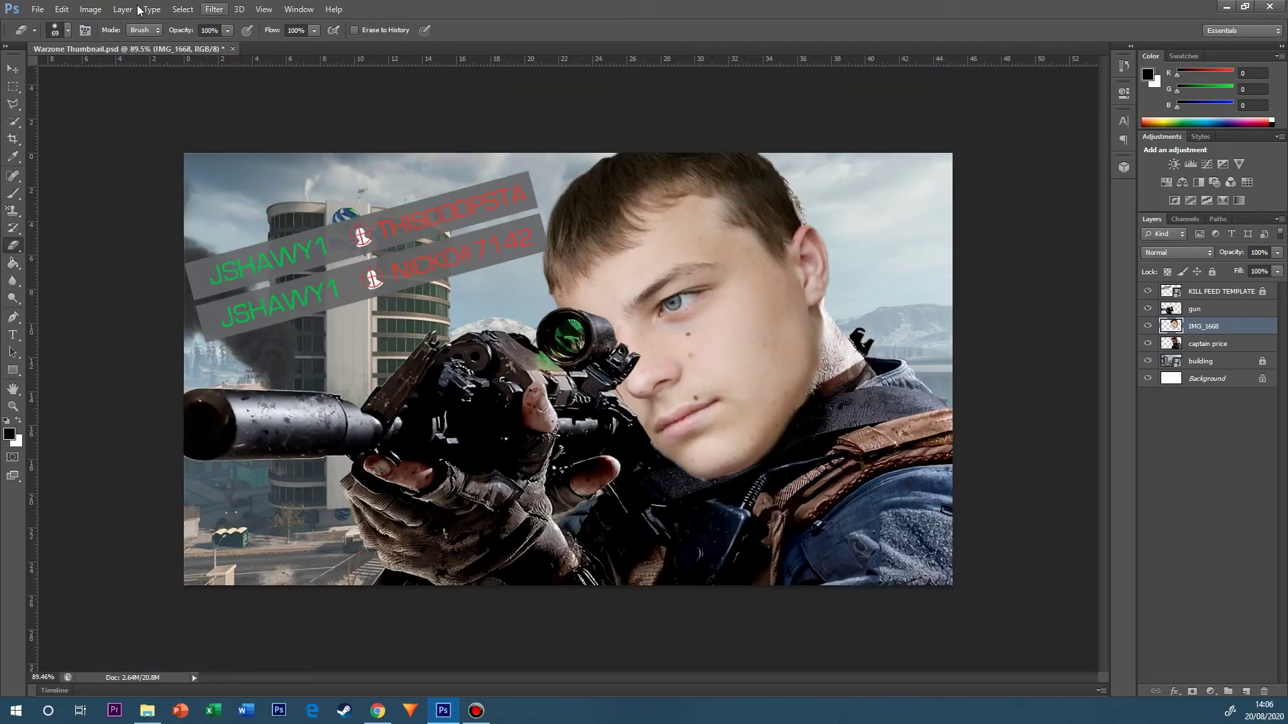
left_click(61, 8)
mouse_move(91, 9)
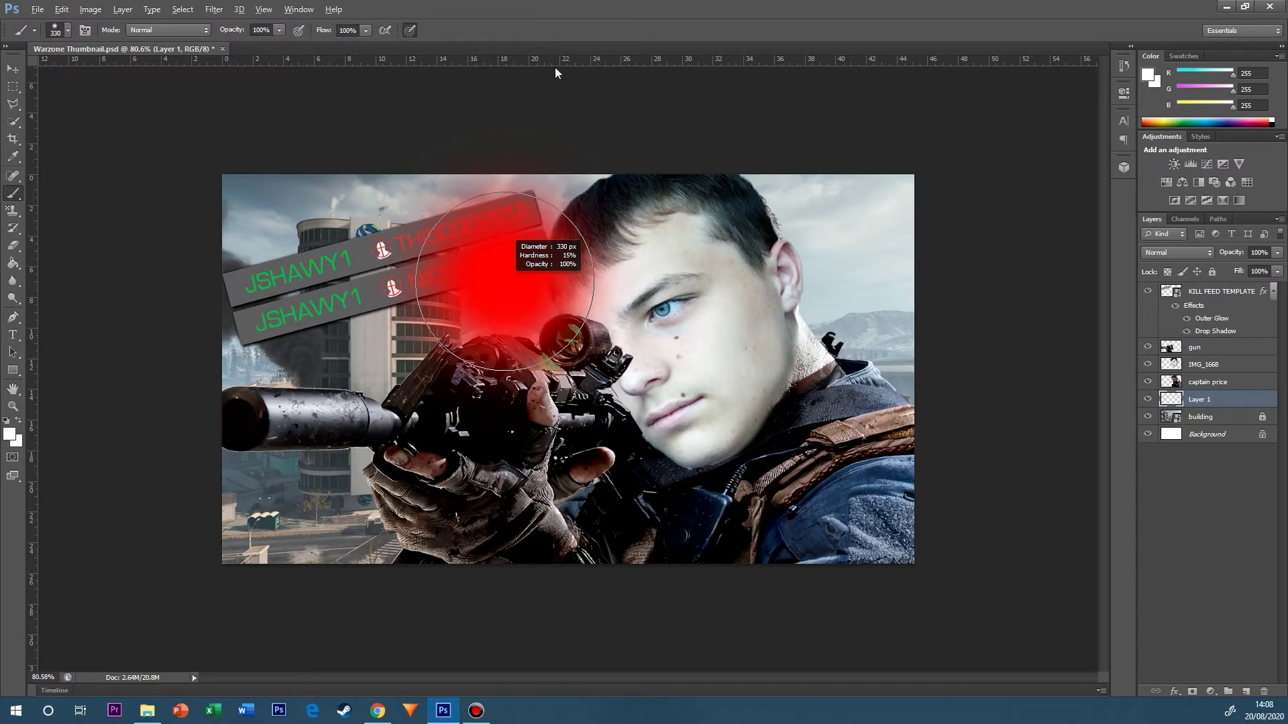
Soften the 330 px white brush and paint a white glow behind the character on Layer 1.
mouse_move(568, 275)
left_mouse_down()
mouse_move(547, 293)
mouse_move(483, 482)
left_mouse_up()
left_click_drag(569, 397, 566, 340)
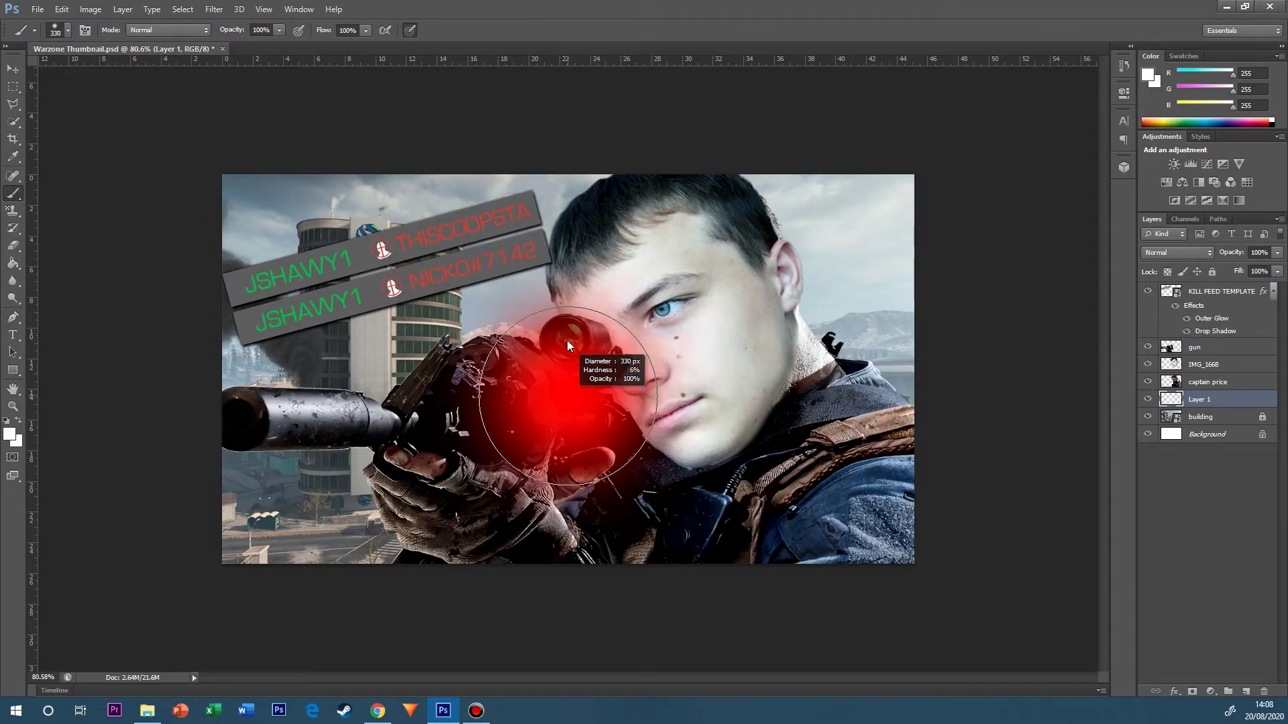
left_click_drag(568, 276, 547, 277)
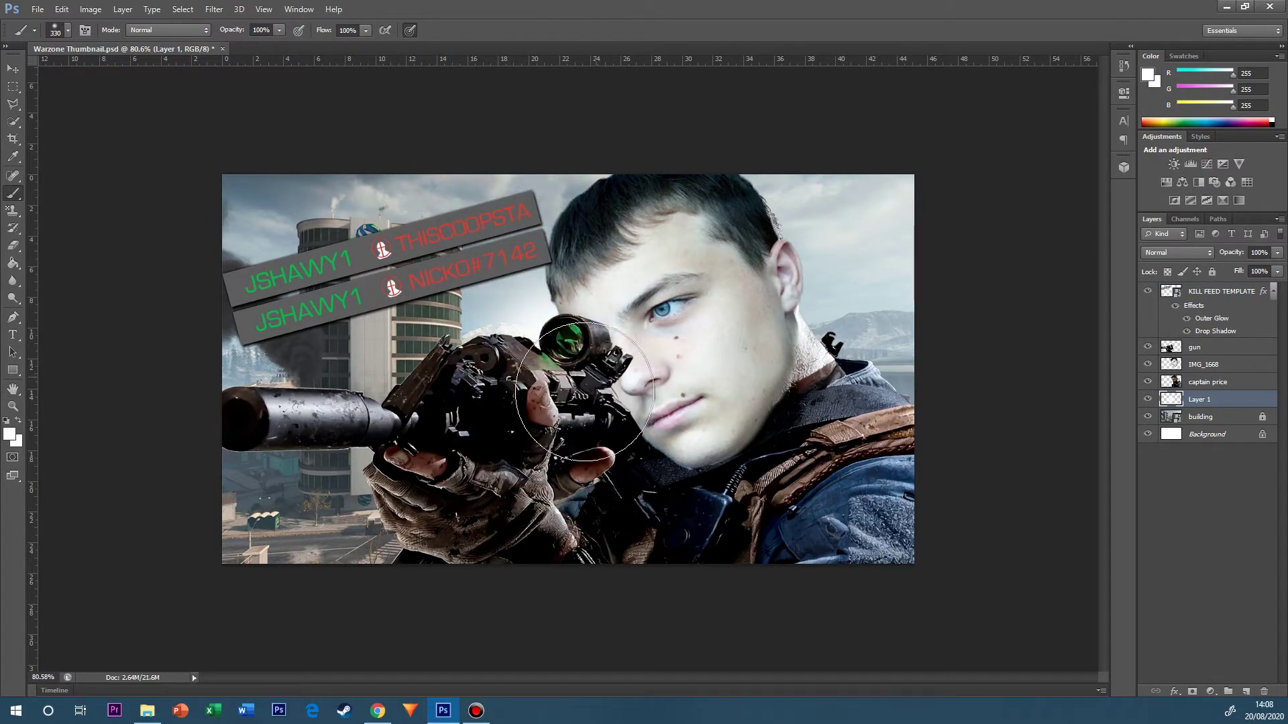
mouse_move(757, 405)
left_mouse_down()
mouse_move(448, 439)
mouse_move(523, 443)
left_mouse_up()
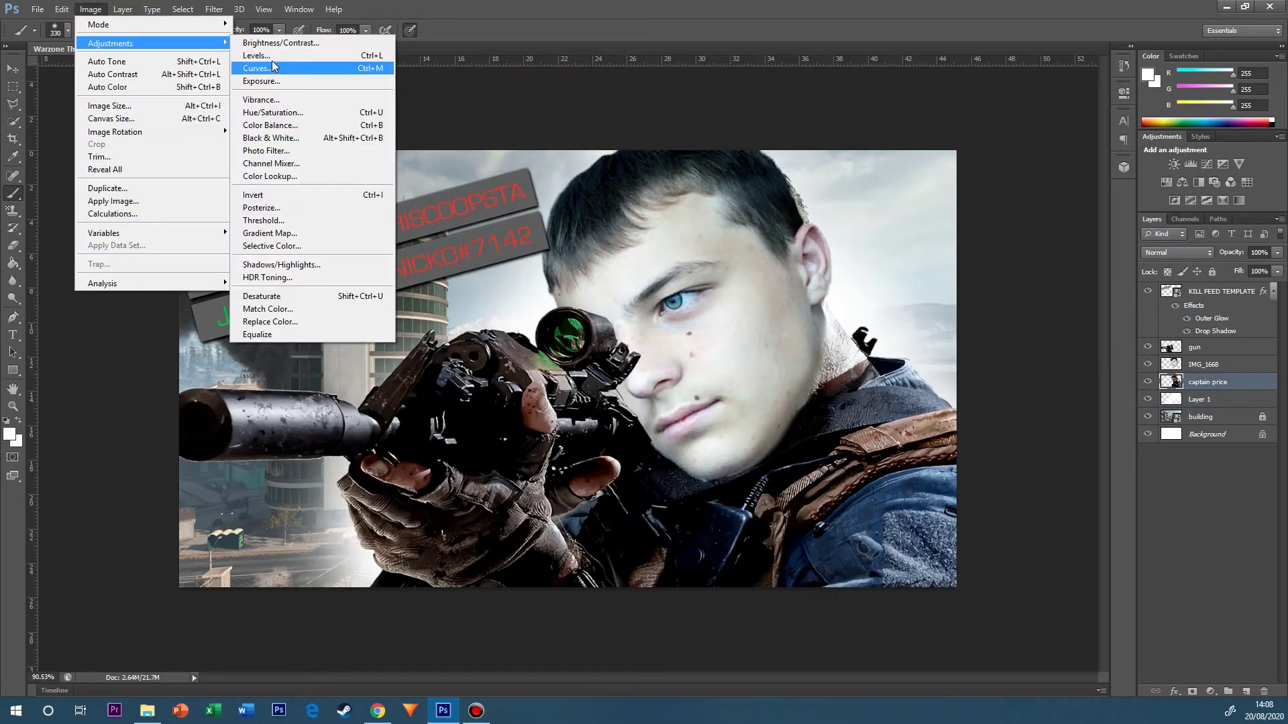
Adjust the tones of the captain price layer with Levels and Exposure.
left_click(263, 57)
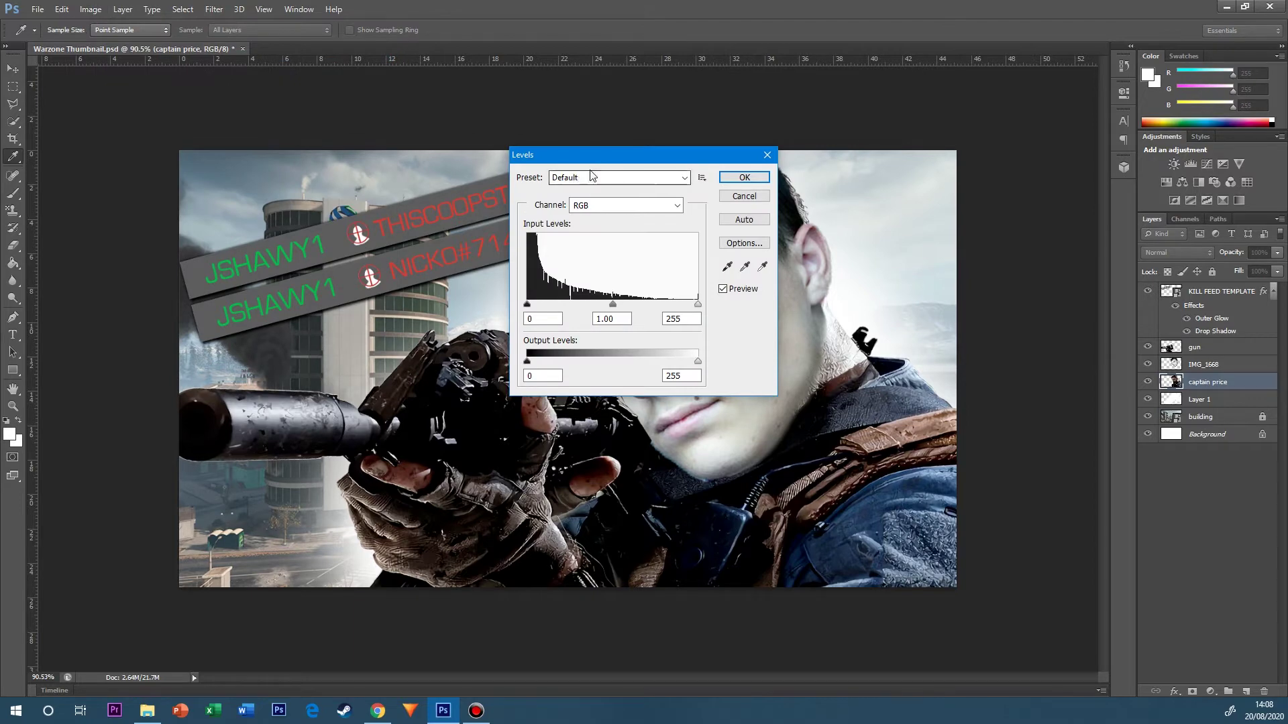
left_click_drag(593, 154, 361, 128)
left_click_drag(381, 278, 401, 282)
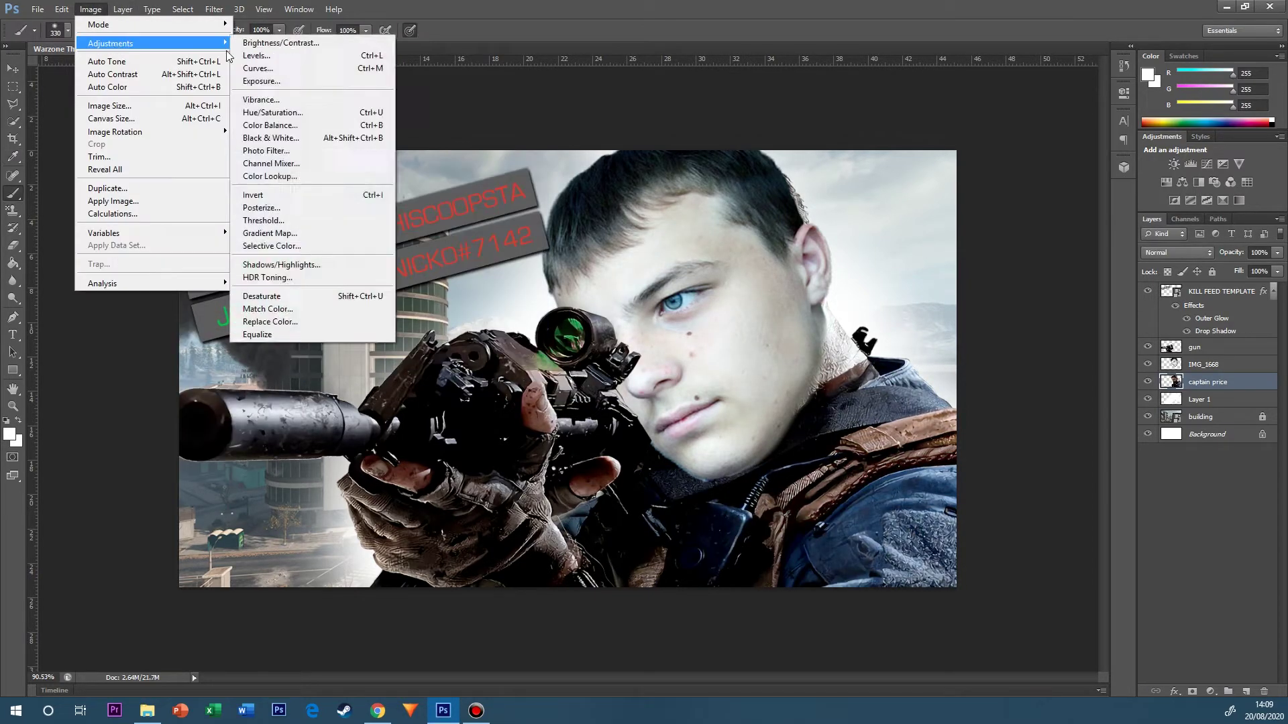
left_click(262, 86)
left_click_drag(645, 255, 613, 284)
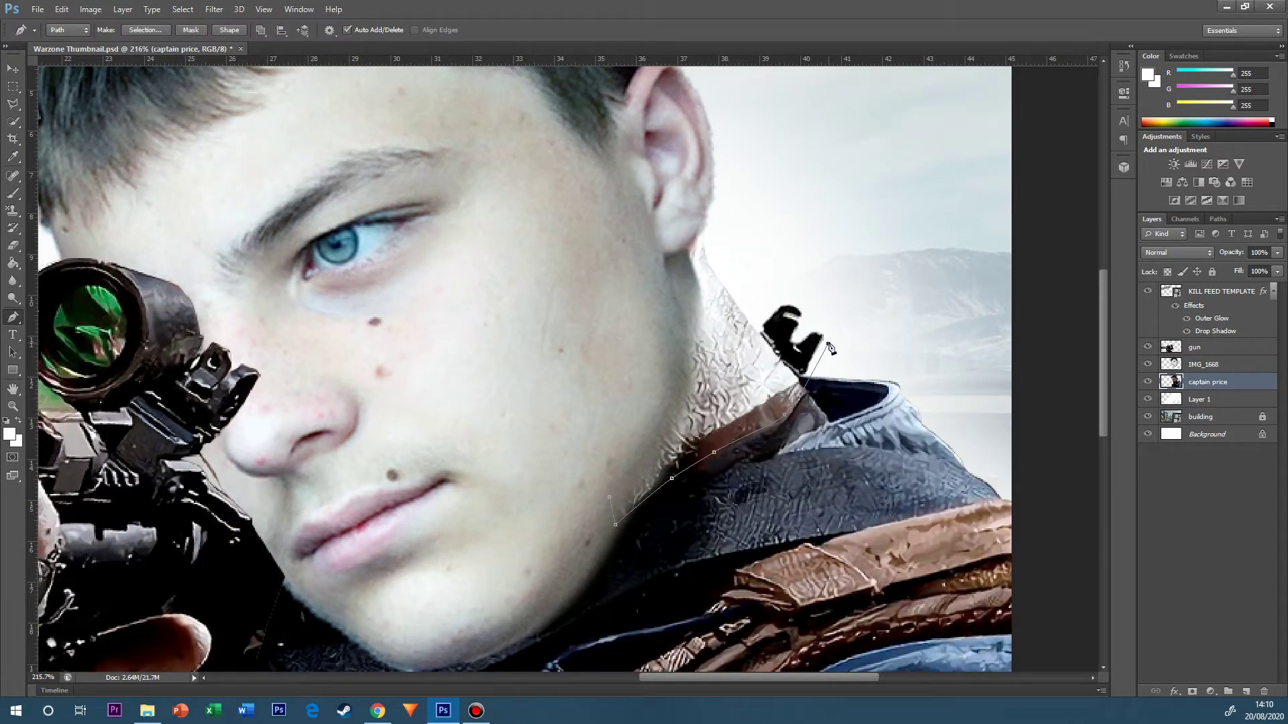
Turn the path around the soldier's neck into a selection and separate the neck onto its own layer.
key("ctrl+Return")
scroll(711, 354, "down", 4)
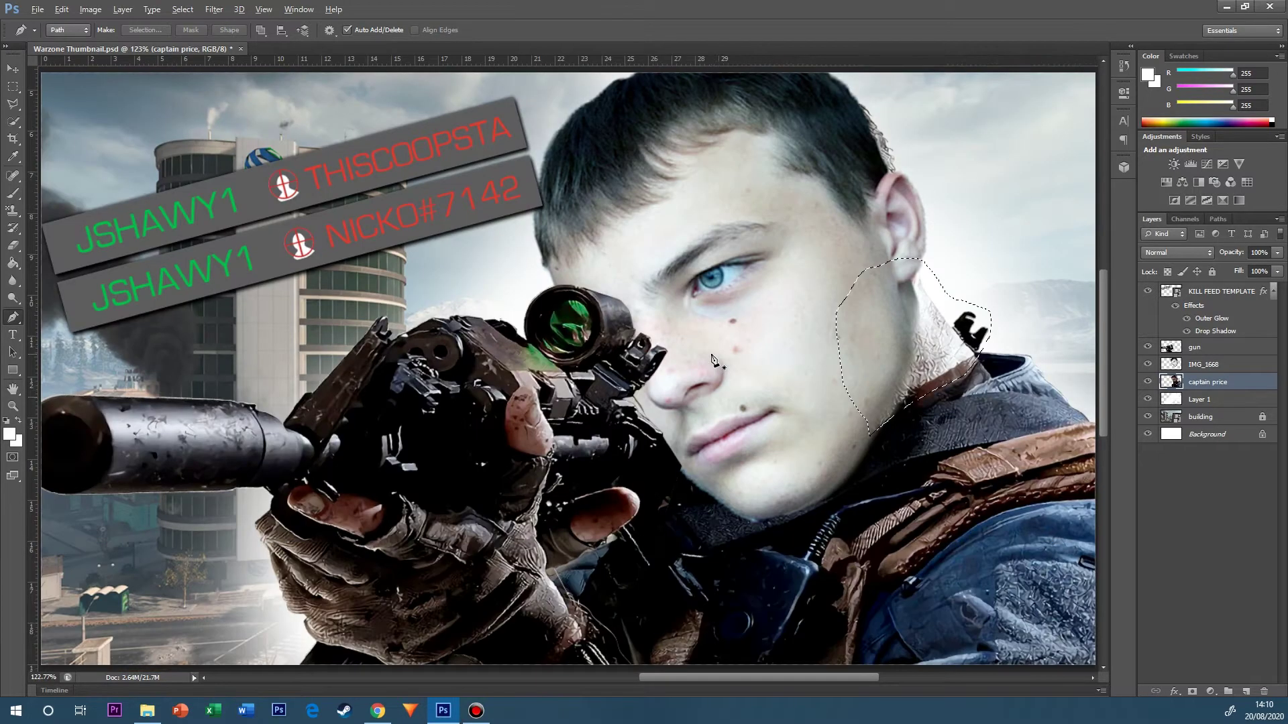
key("ctrl+j")
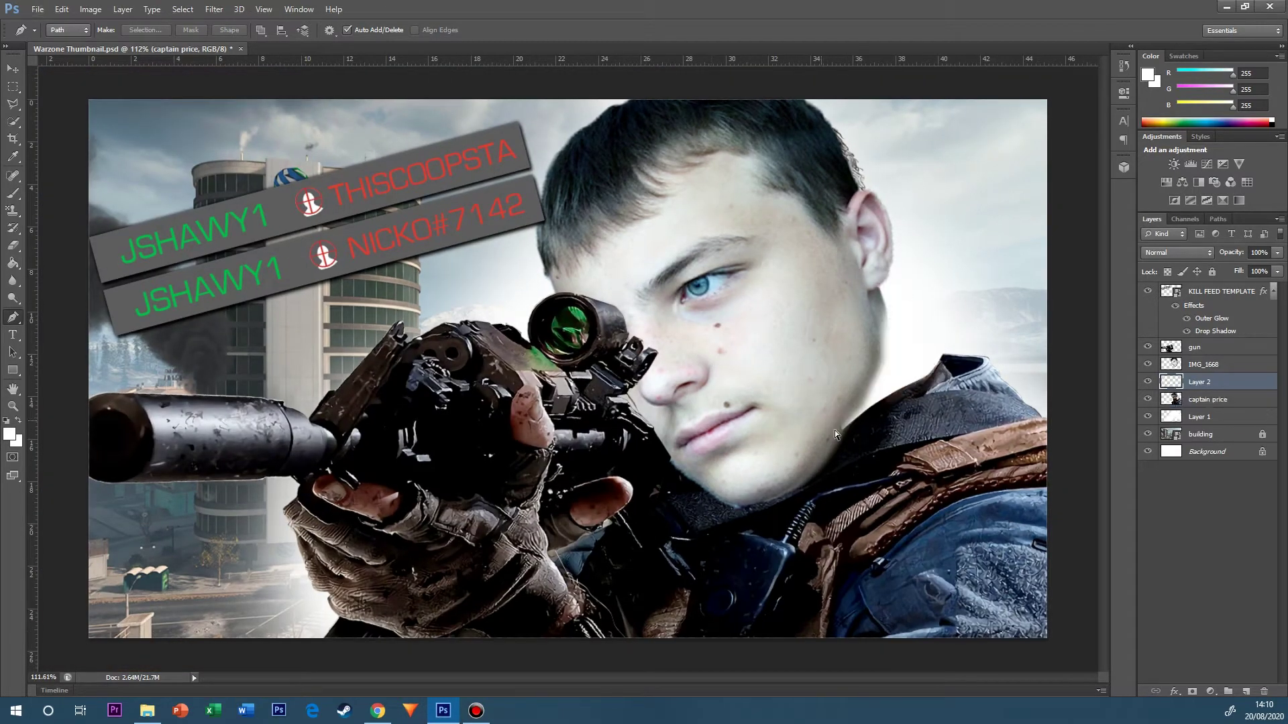
key("ctrl+t")
Adjust the brightness and contrast of the behind neck layer.
left_click(91, 9)
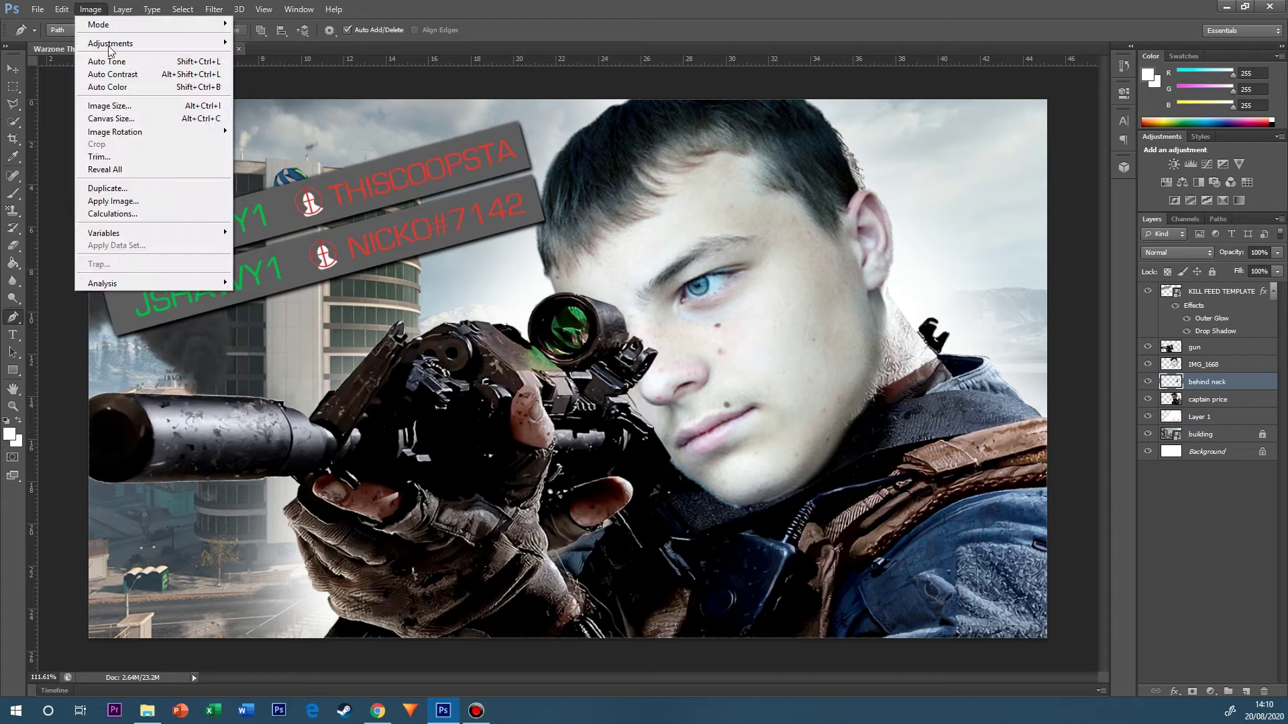
mouse_move(111, 43)
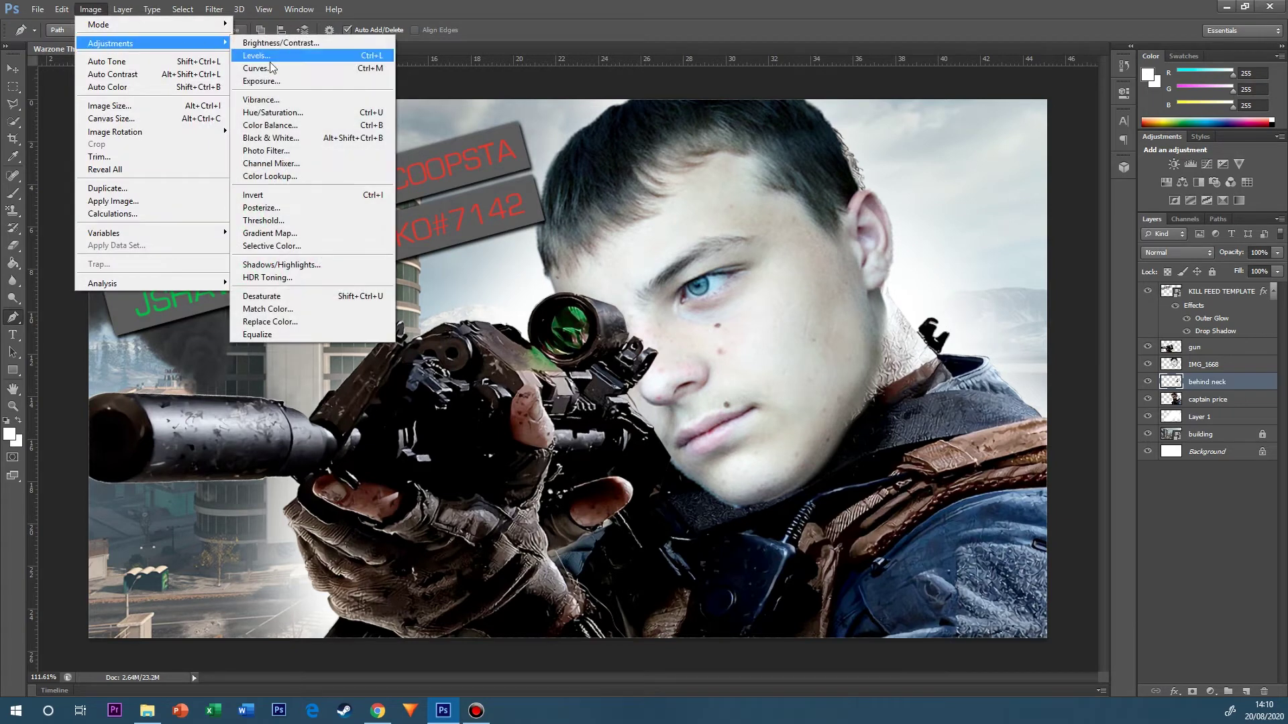
left_click(268, 44)
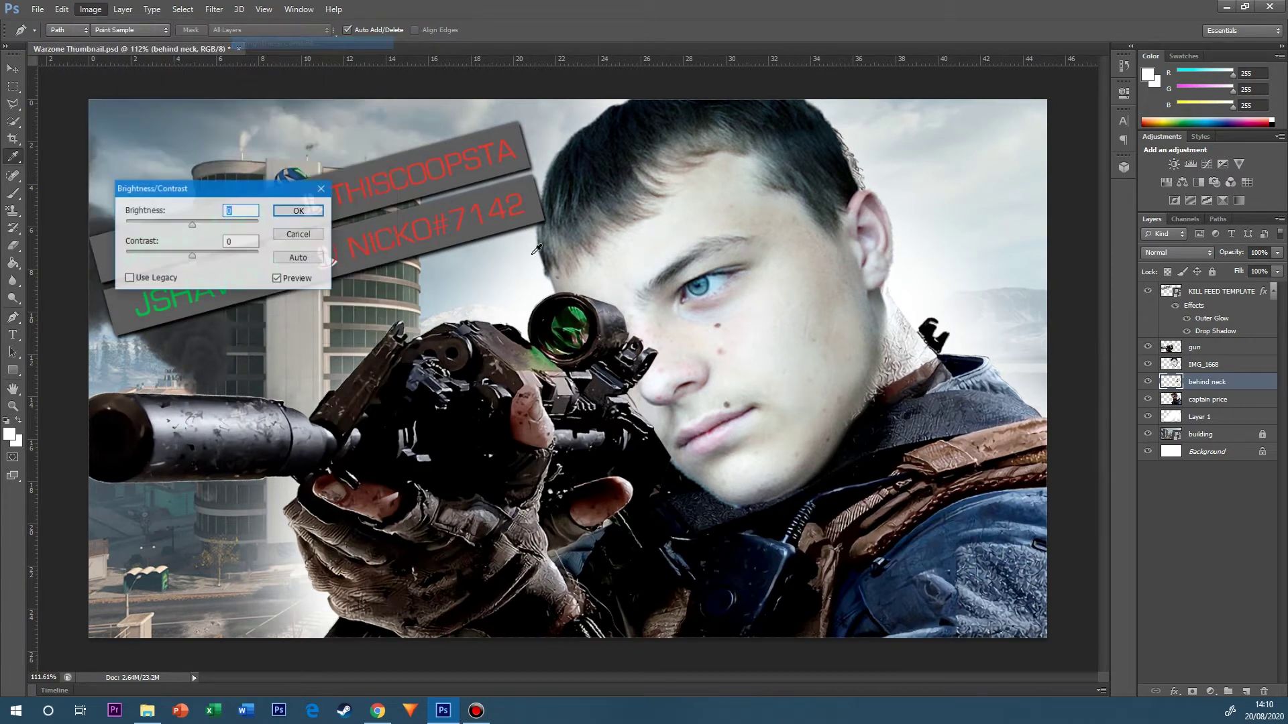
left_click_drag(180, 221, 238, 265)
left_click(306, 238)
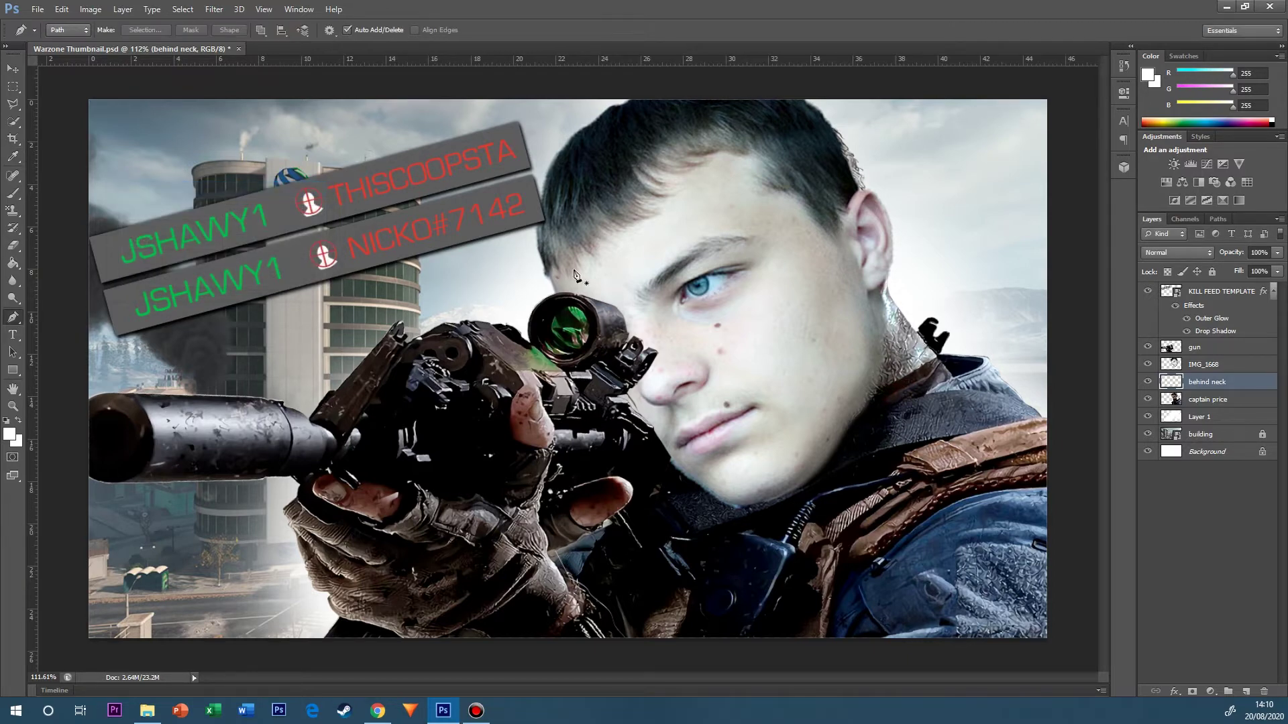
Paint soft black shading on the IMG_1668 face around the scope with a brush of about 148 px at 33% opacity.
scroll(600, 274, "down", 5)
scroll(817, 389, "up", 1)
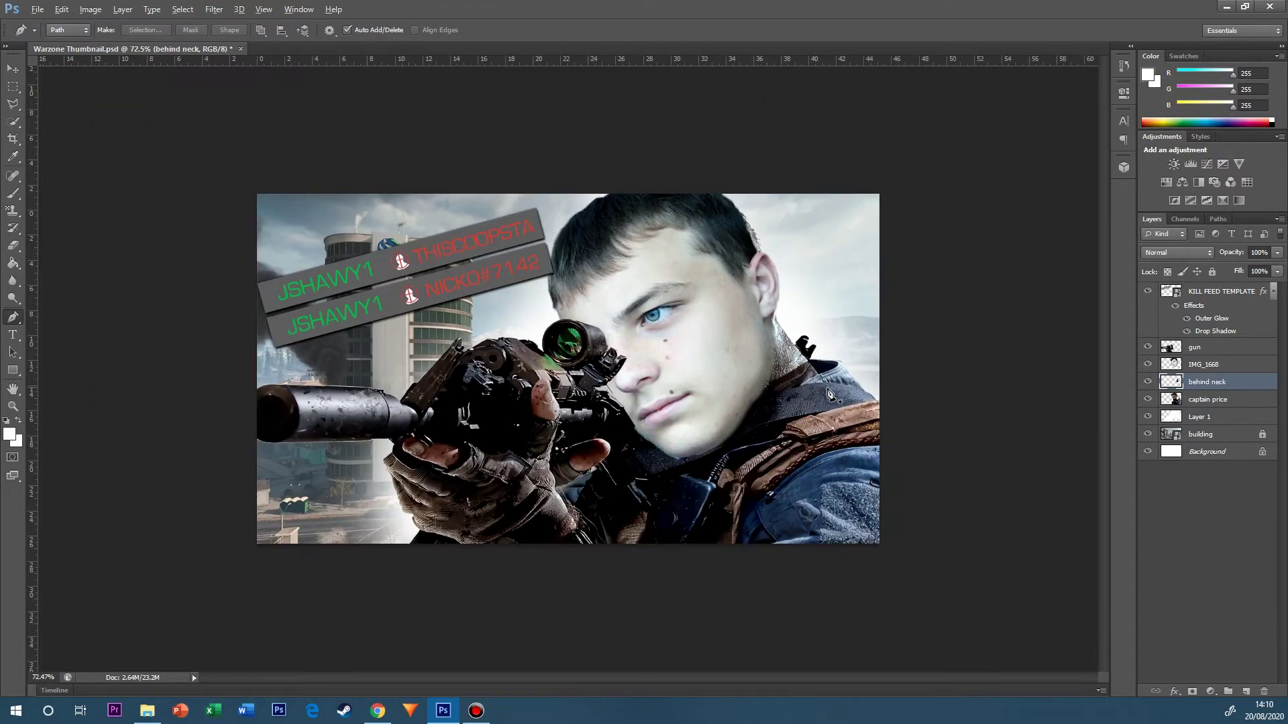
scroll(867, 439, "up", 1)
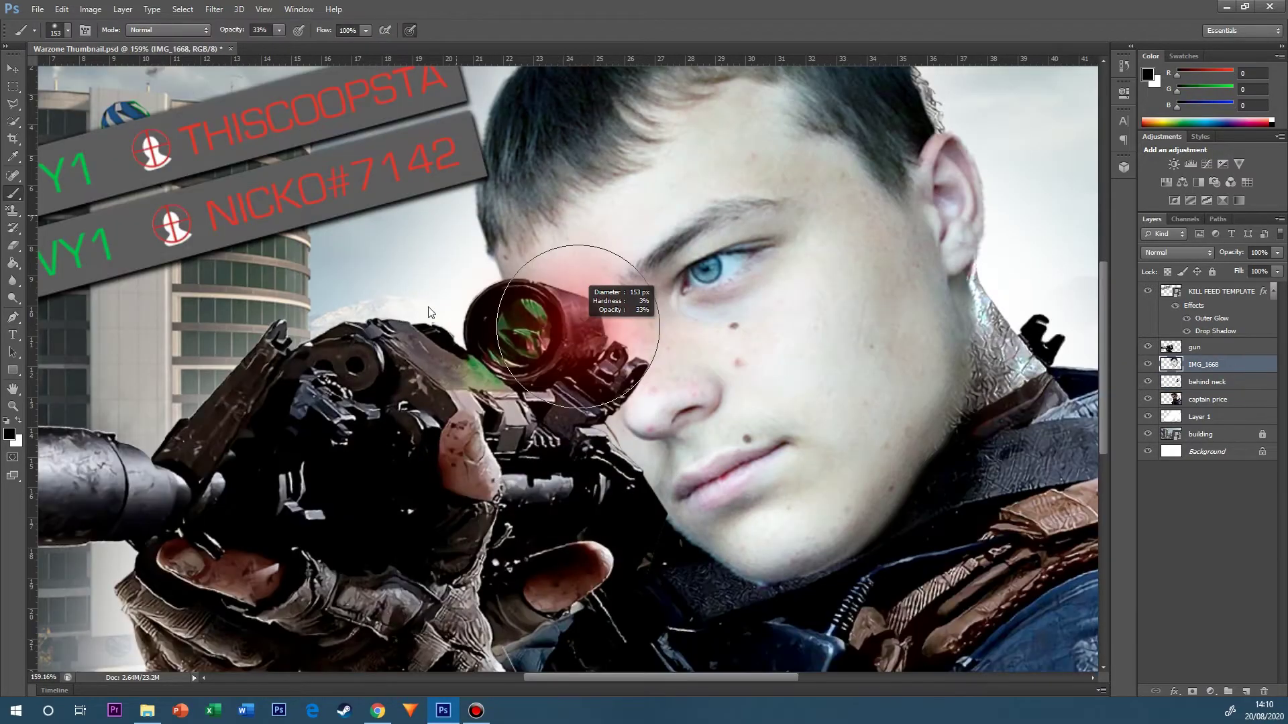
left_click_drag(516, 473, 511, 499)
left_click_drag(587, 312, 724, 565)
key("ctrl+z")
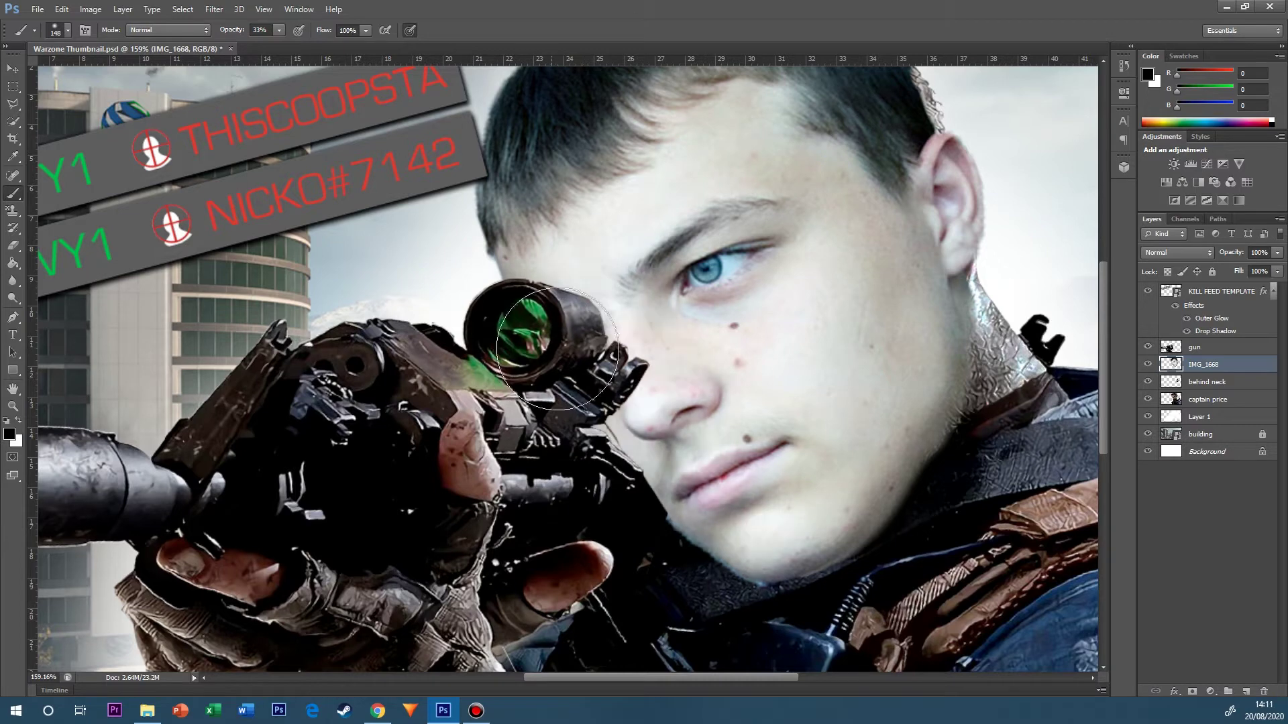
left_click_drag(582, 316, 617, 440)
scroll(594, 394, "down", 6)
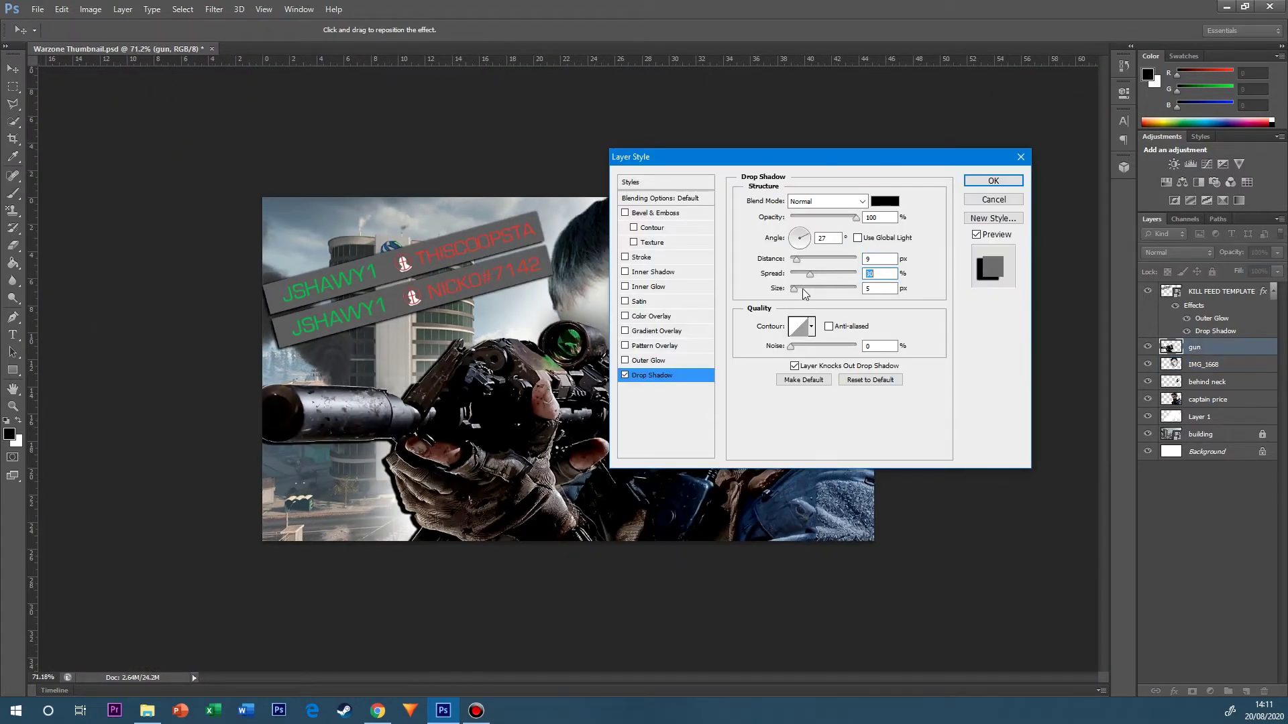
Adjust the size of the drop shadow on the gun layer.
mouse_move(802, 289)
left_mouse_down()
mouse_move(822, 289)
mouse_move(799, 295)
left_mouse_up()
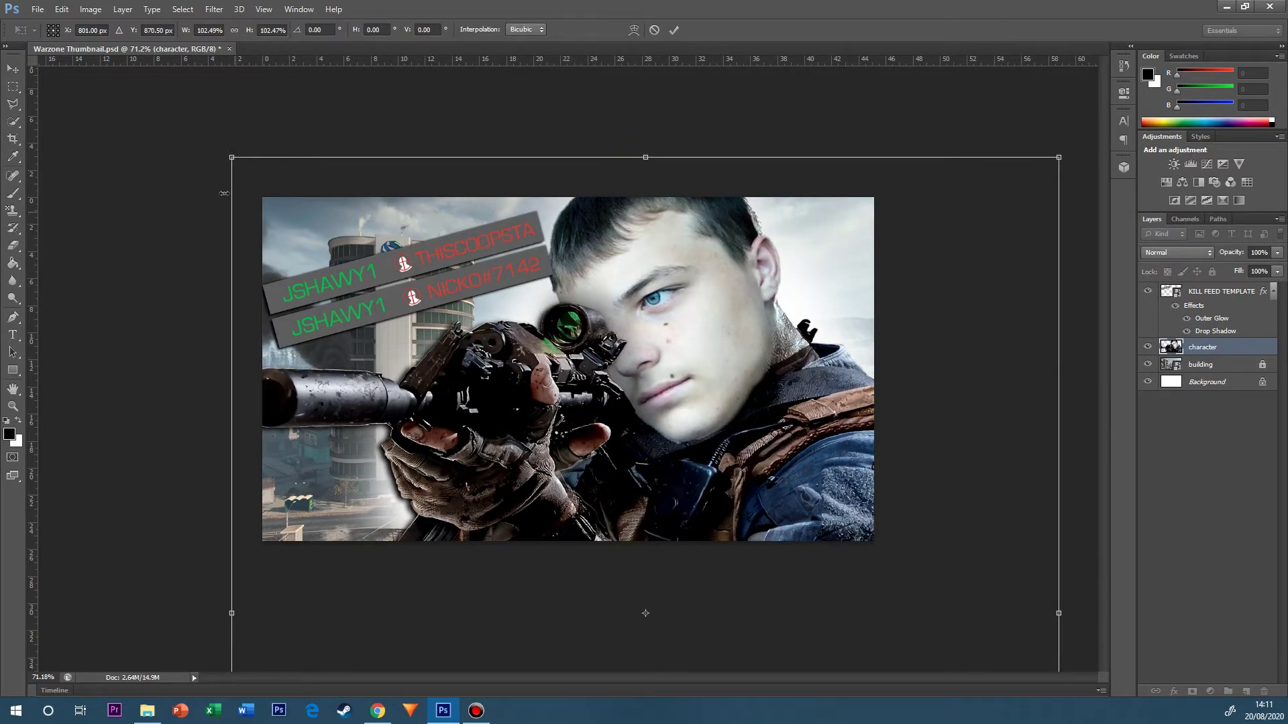
Distort the character layer by pulling its upper-left corner outward to exaggerate the gun barrel.
right_click(456, 334)
left_click(488, 406)
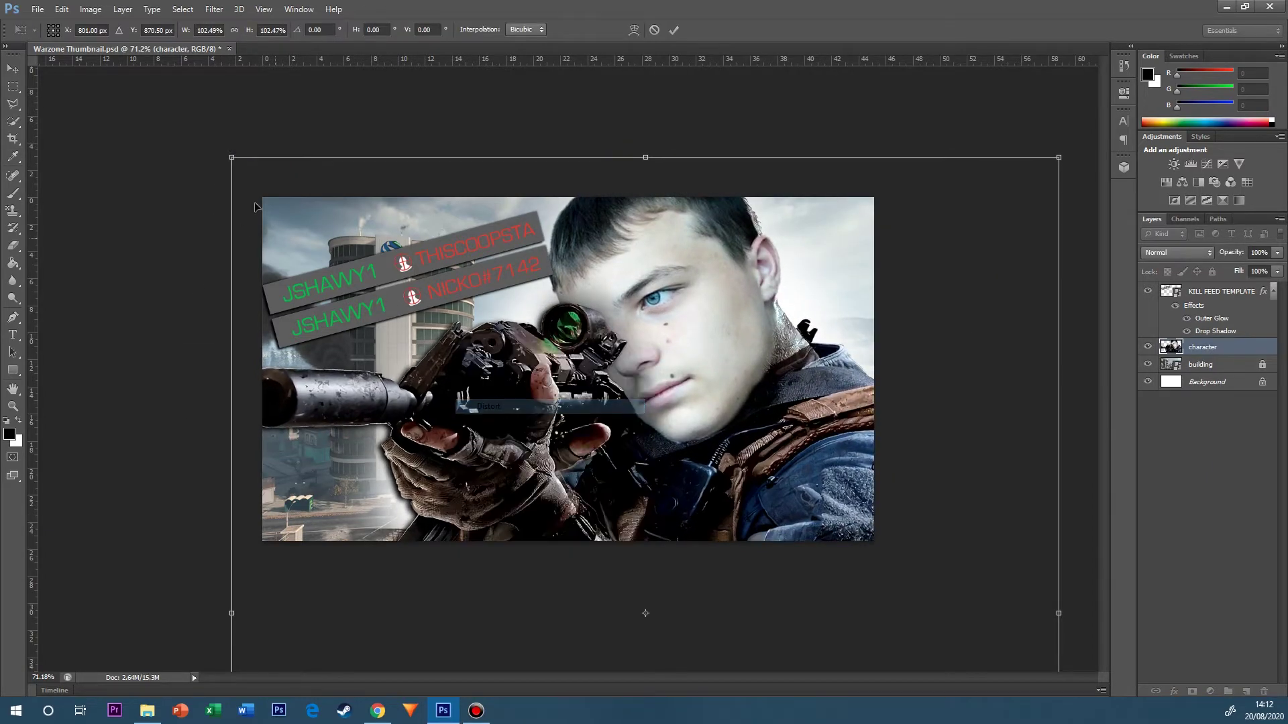
left_click_drag(228, 161, 167, 102)
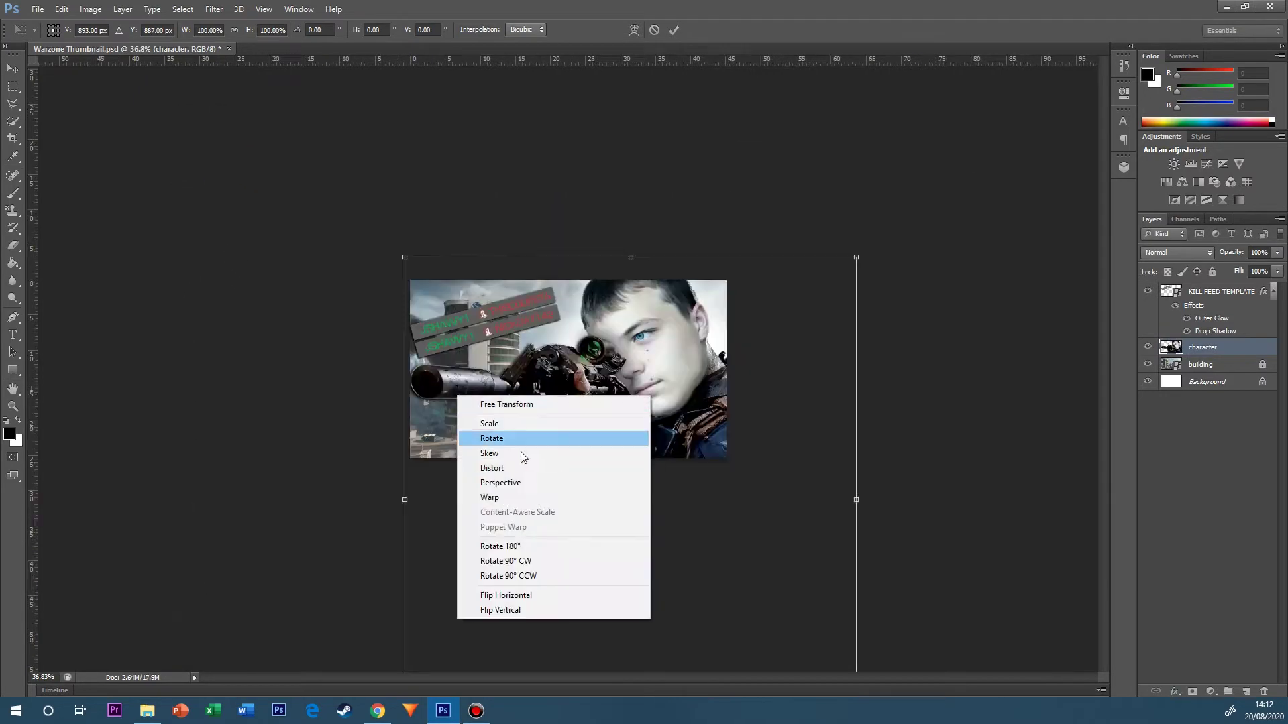
Apply a perspective transform to the character layer, pulling its left edge and upper-left corner outward around the gun barrel.
left_click(500, 482)
left_click_drag(406, 499, 405, 497)
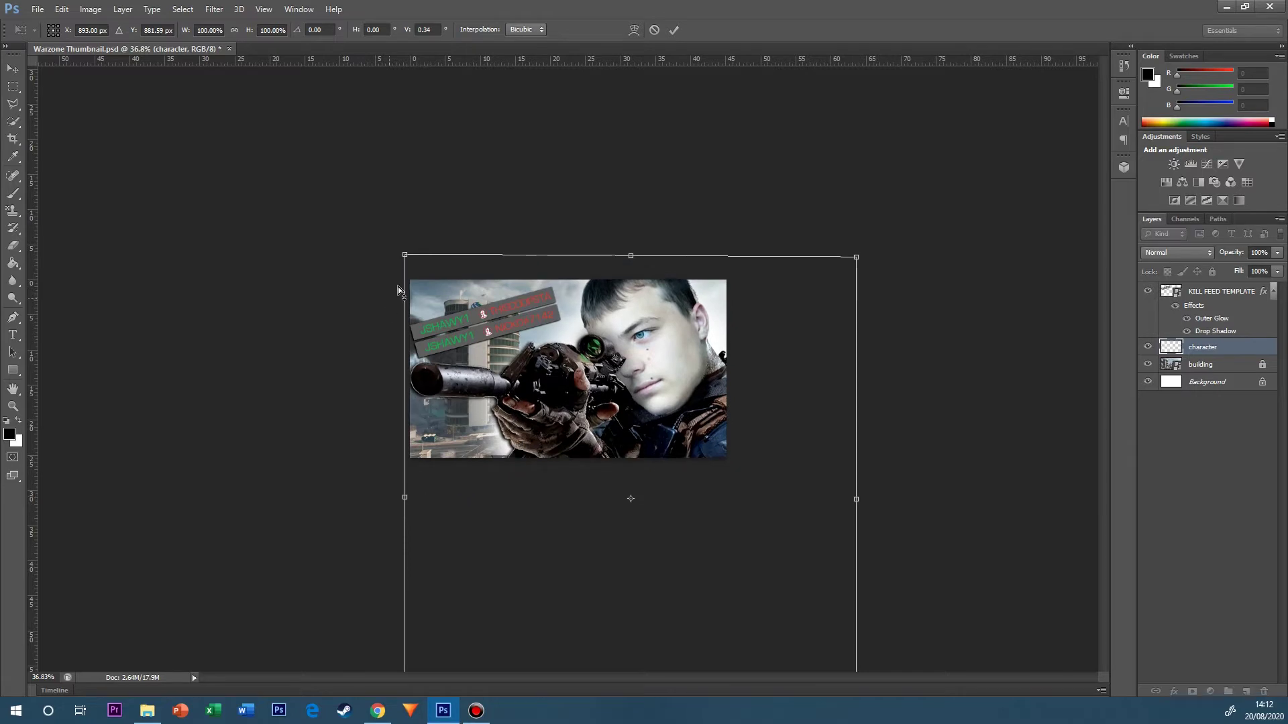
left_click_drag(405, 255, 361, 274)
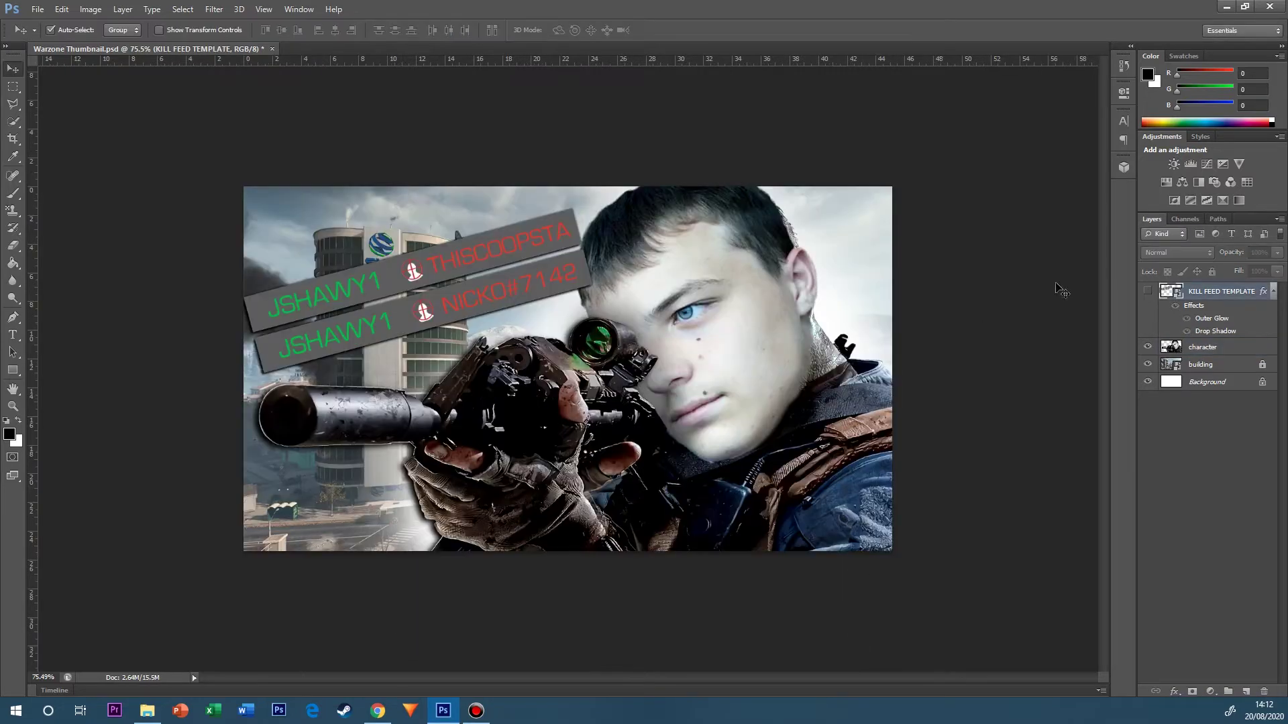
Place the 73-737645_call-of-duty-headshot image as a new layer in the thumbnail.
left_click(38, 8)
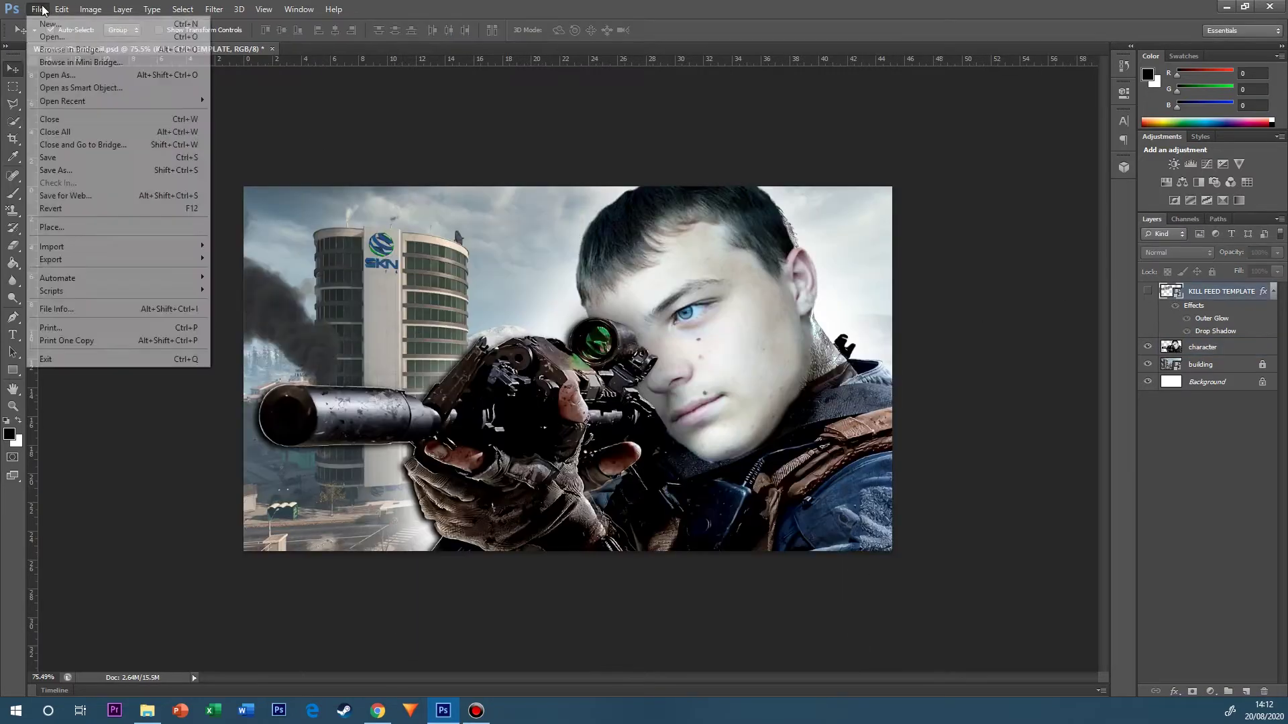
left_click(89, 224)
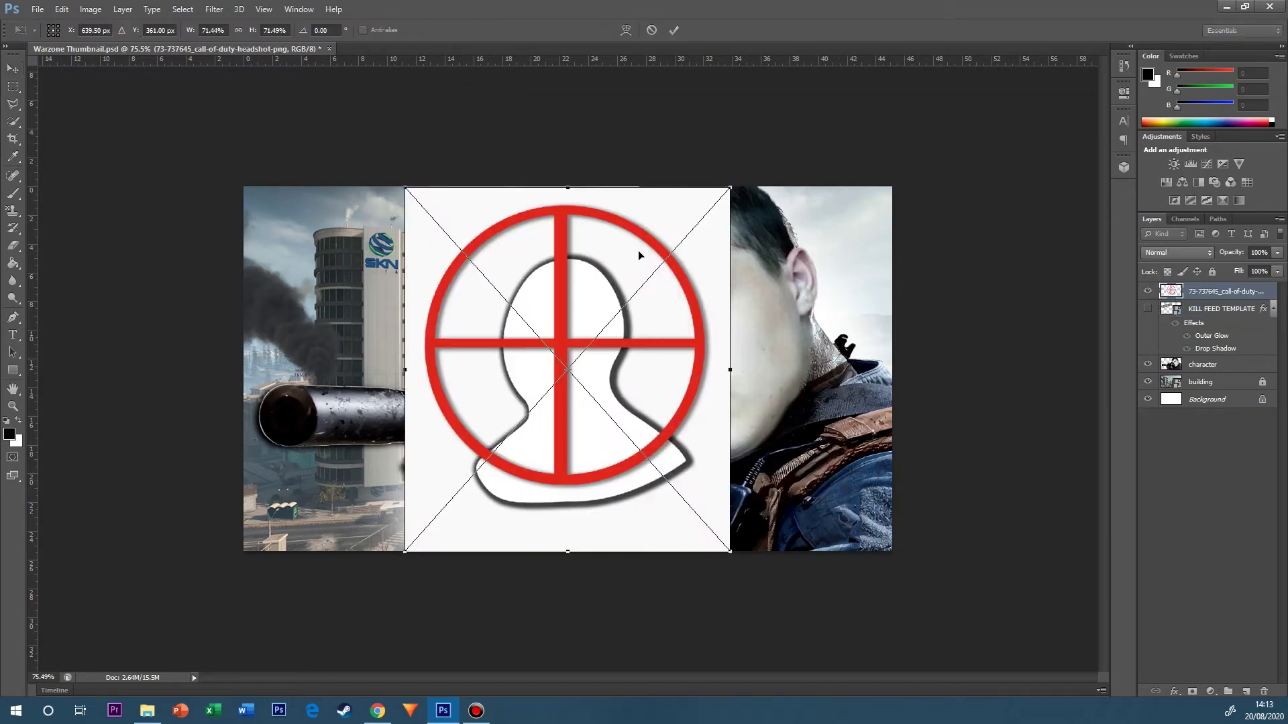
key("Return")
Select the white background around and inside the headshot icon with the Magic Wand and delete it.
right_click(15, 124)
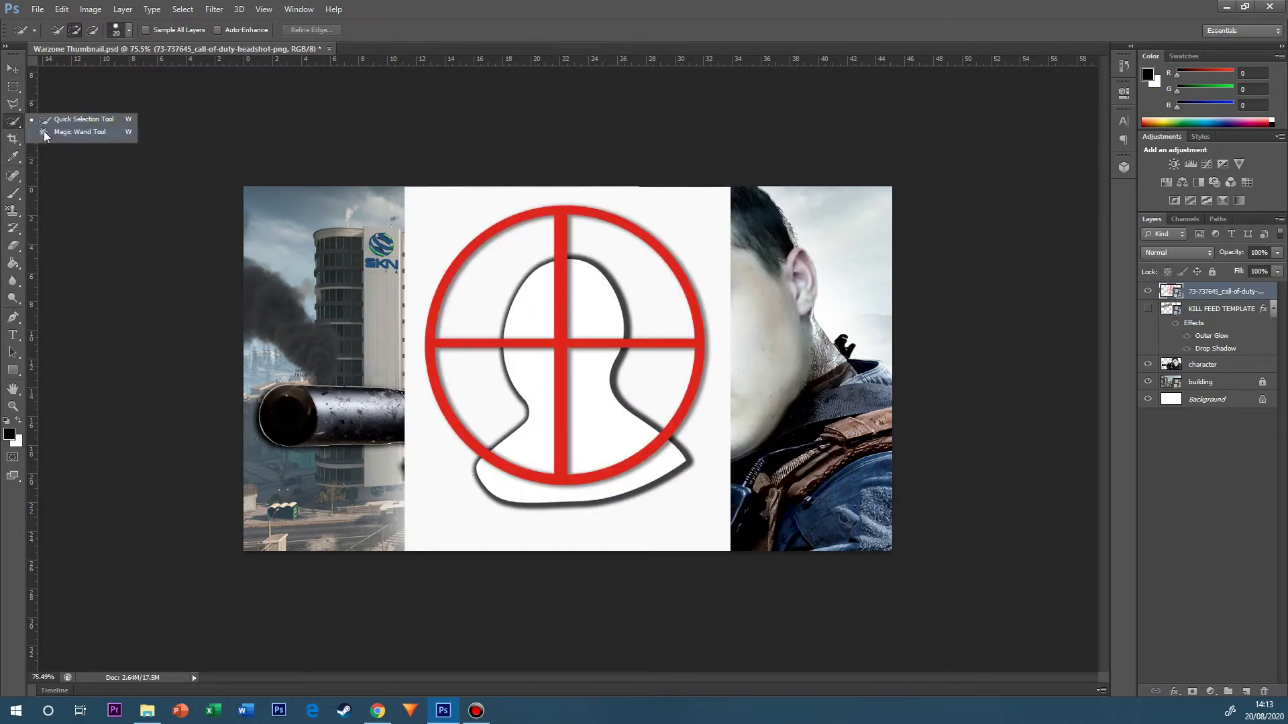
left_click(45, 137)
left_click(506, 274, "shift")
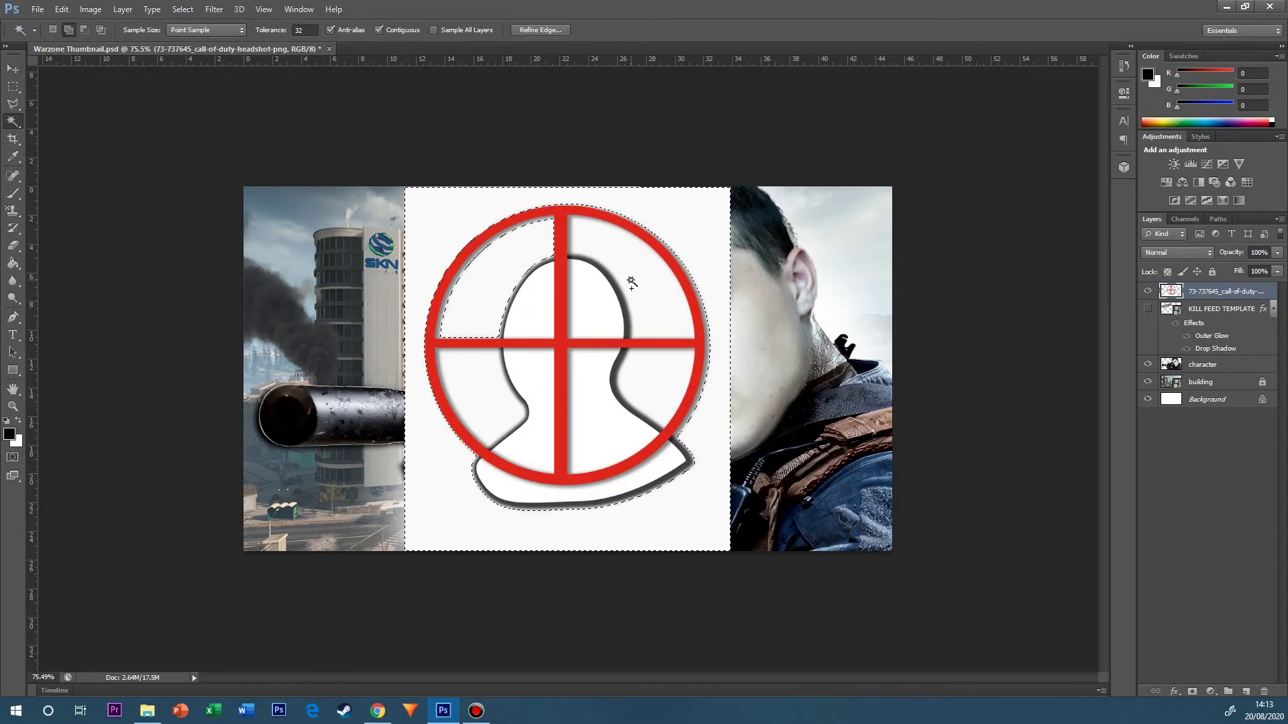
key("Delete")
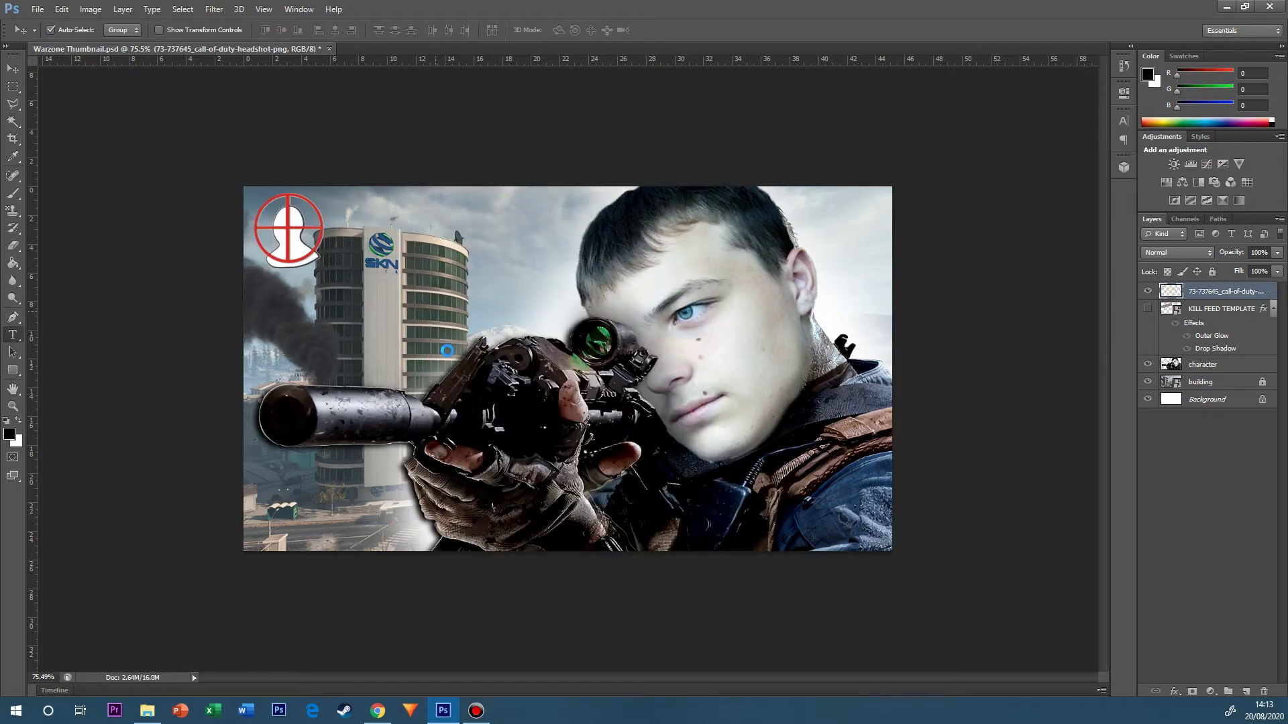
Add the text "30" over the building in the bold Burbank Big font and colour it white.
key("t")
left_click(447, 348)
type("30")
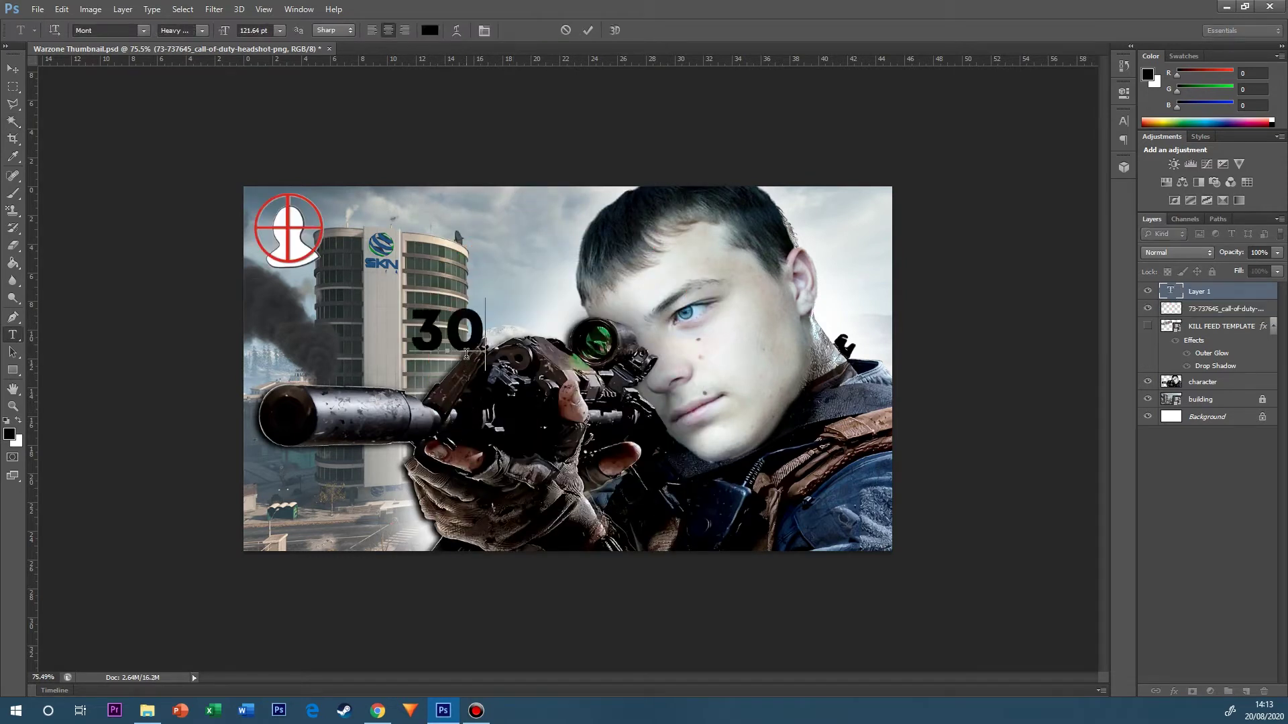
key("ctrl+a")
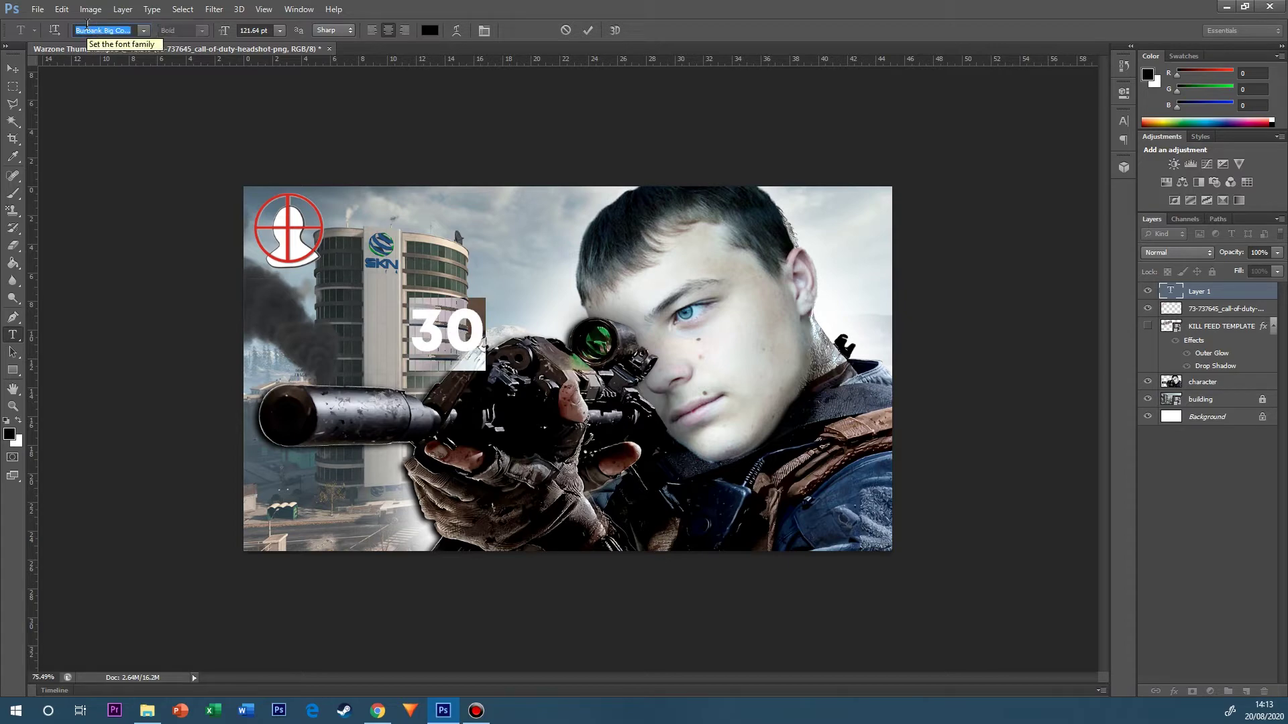
key("Return")
left_click(430, 30)
left_click(966, 201)
Scale down the "30" text and position it beside the headshot icon in the image's upper-left corner.
left_click(13, 68)
key("ctrl+t")
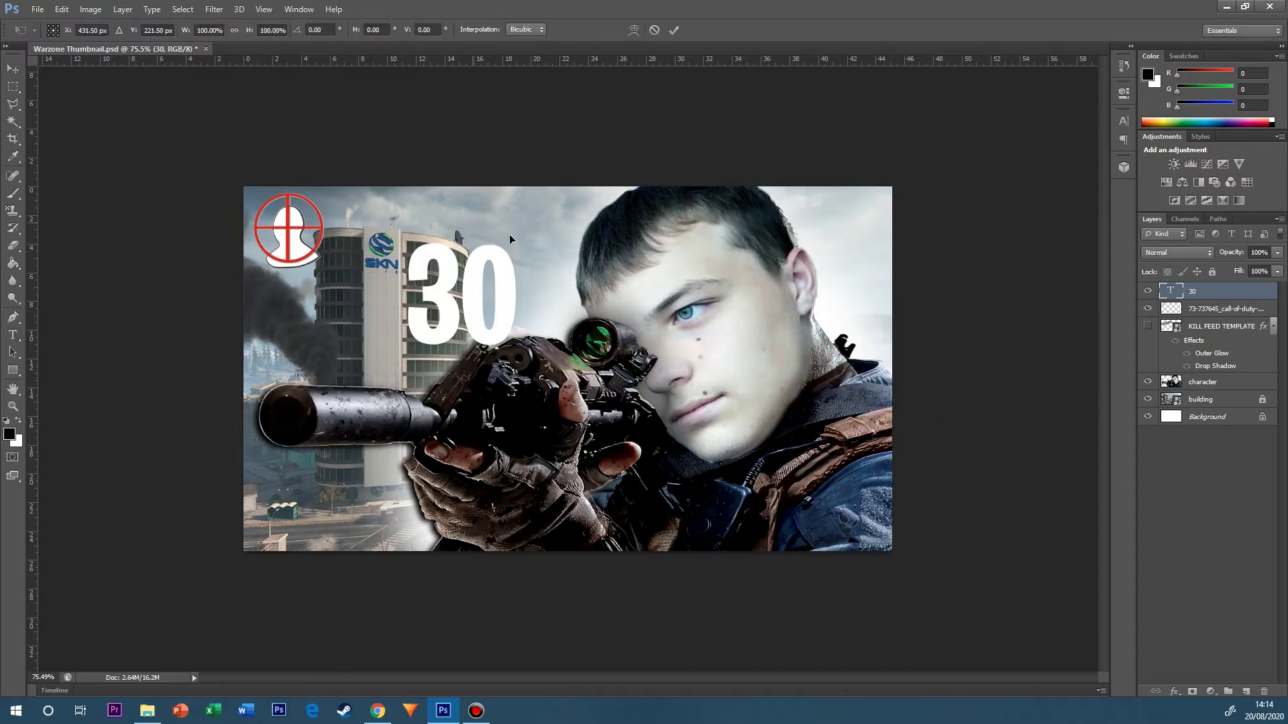
left_click_drag(516, 223, 493, 258)
left_click_drag(481, 281, 406, 189)
mouse_move(384, 235)
left_mouse_down()
mouse_move(306, 228)
mouse_move(383, 229)
left_mouse_up()
key("Return")
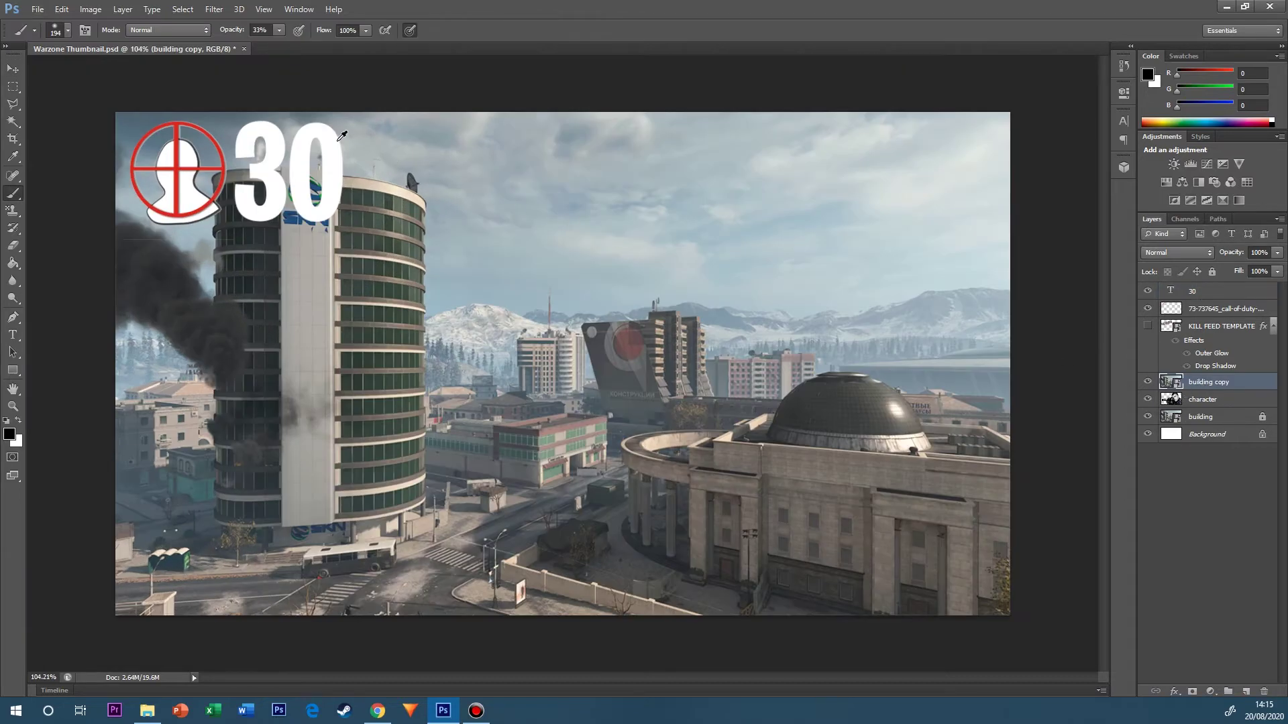
Copy the building area behind the headshot icon and "30" onto a new layer and delete the building copy layer.
scroll(246, 142, "up", 2)
key("p")
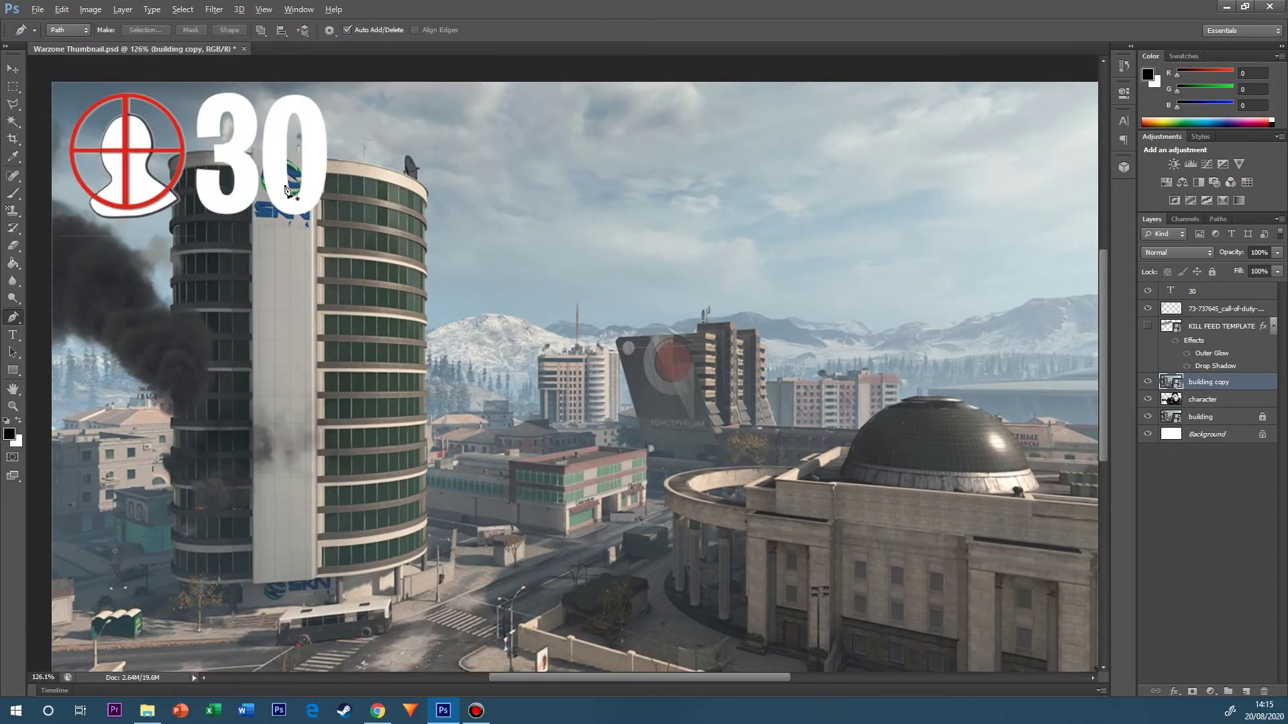
scroll(295, 174, "down", 4)
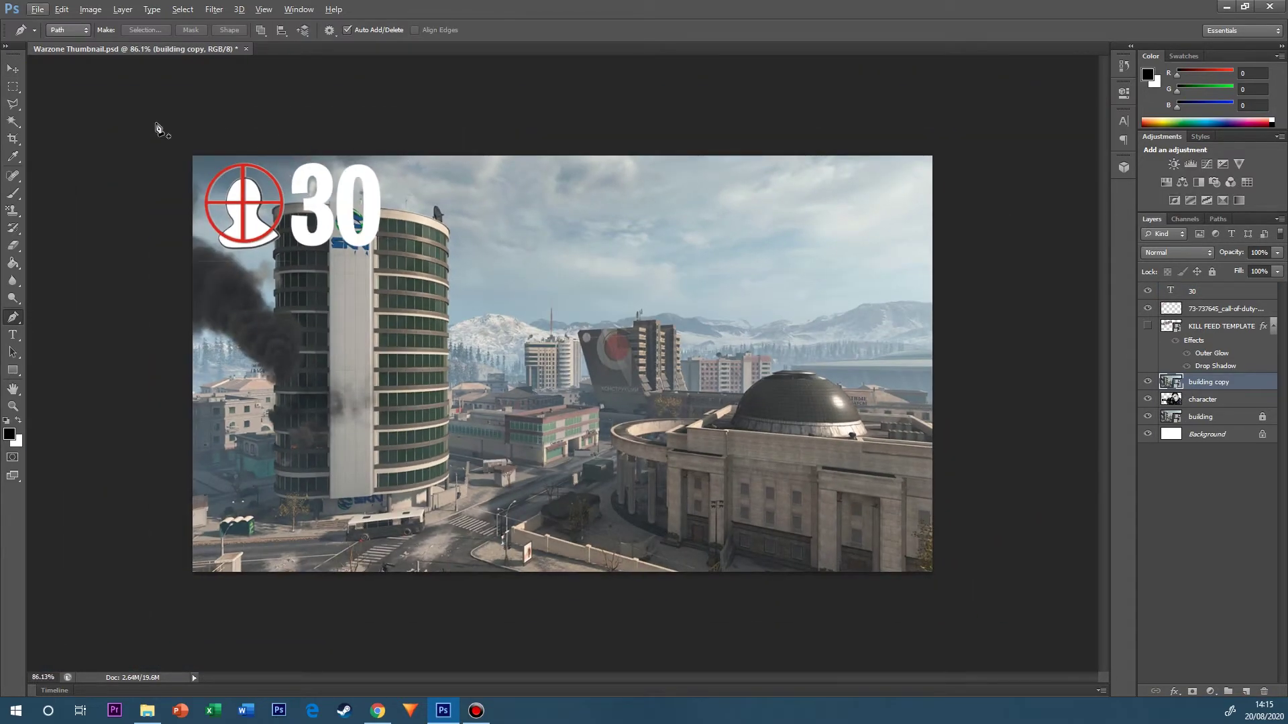
key("e")
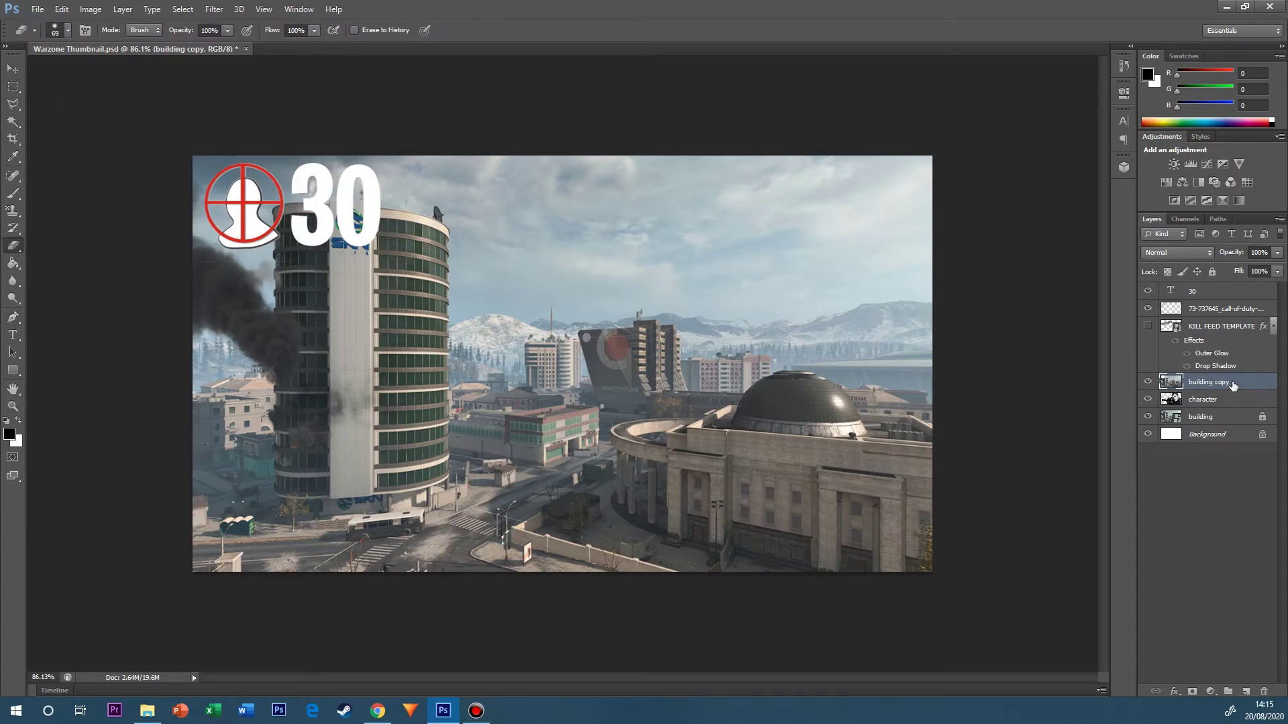
key("ctrl+shift+alt+n")
key("m")
left_click_drag(1228, 403, 1264, 692)
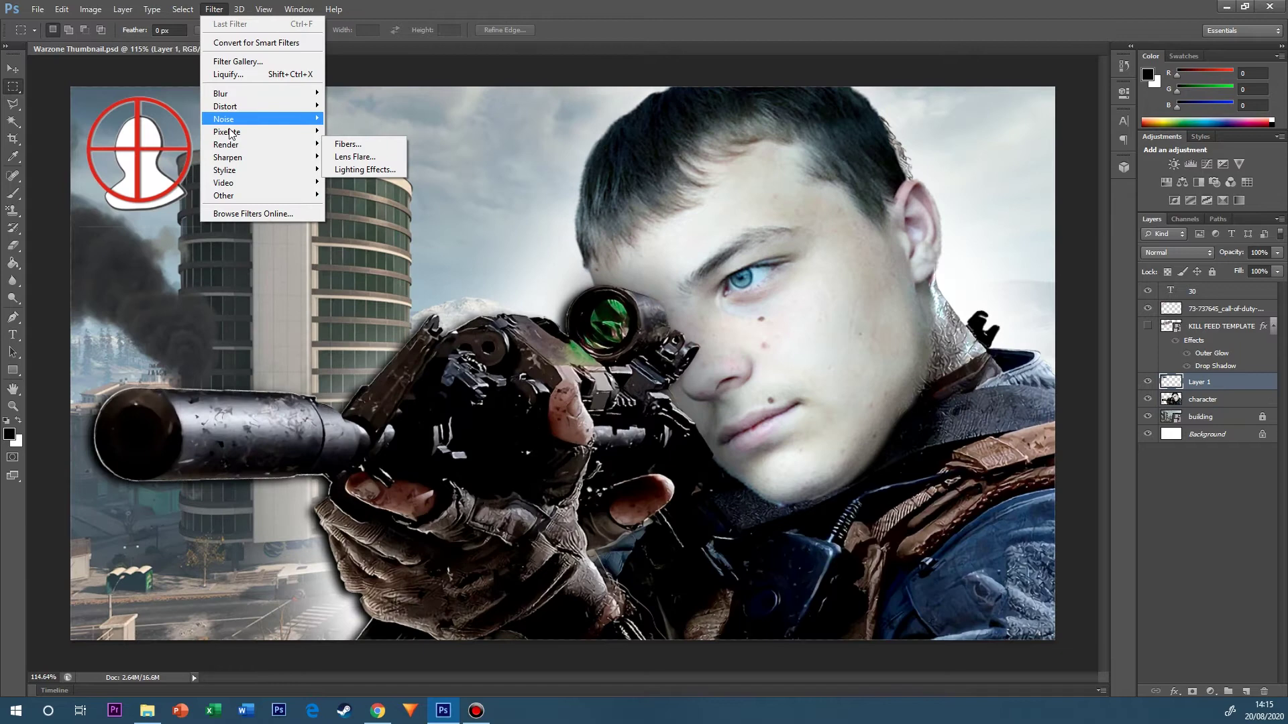
Pixelate the building patch on Layer 1 with the Mosaic filter and darken it behind the kill counter.
mouse_move(236, 136)
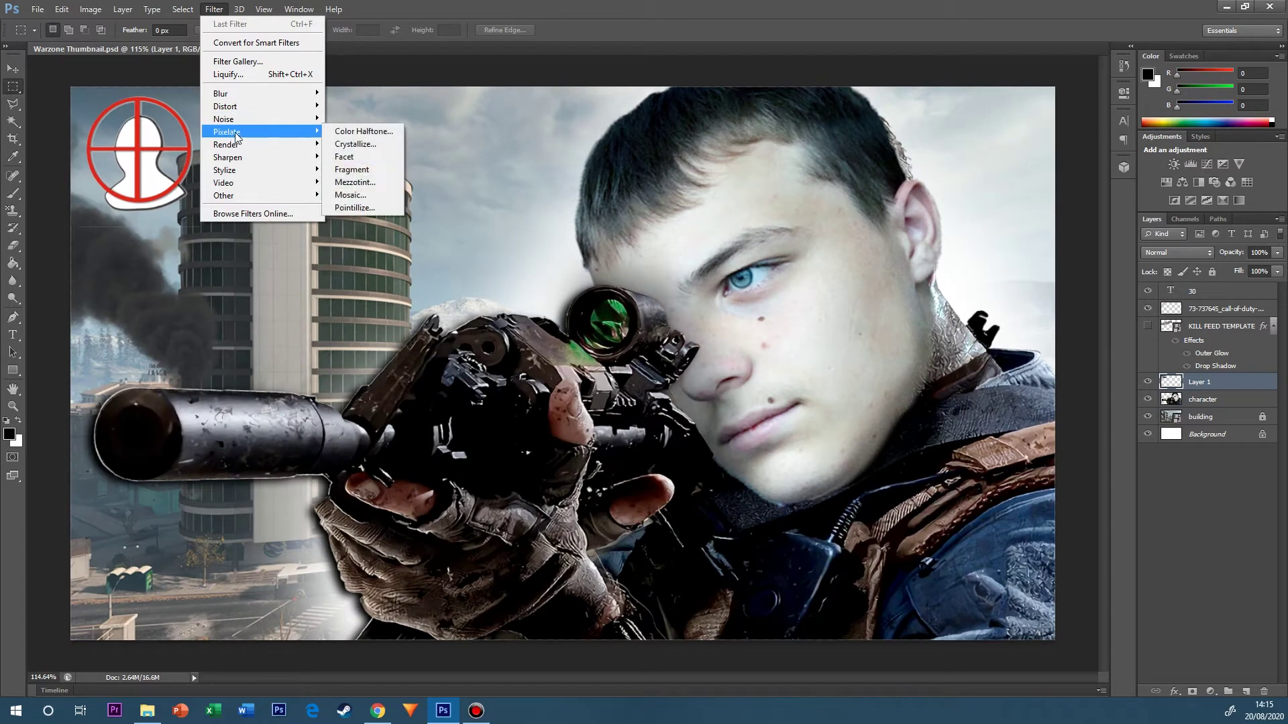
left_click(349, 195)
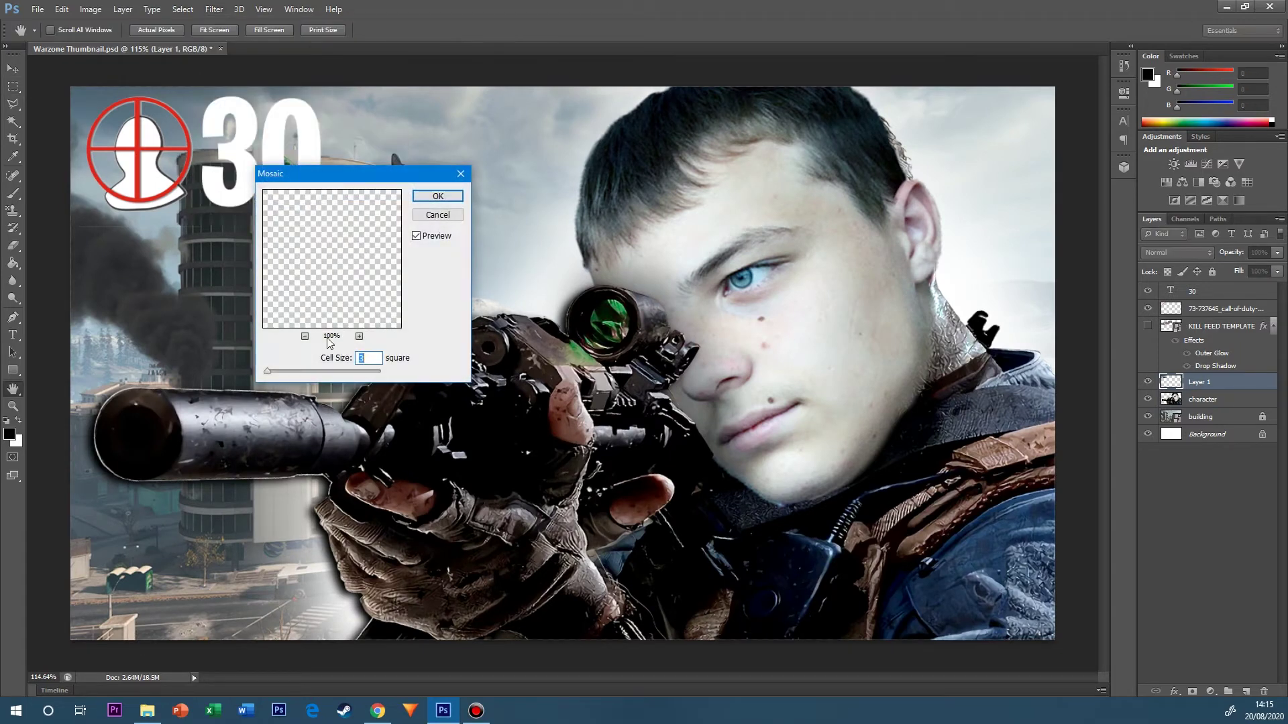
left_click_drag(329, 370, 272, 371)
left_click(430, 215)
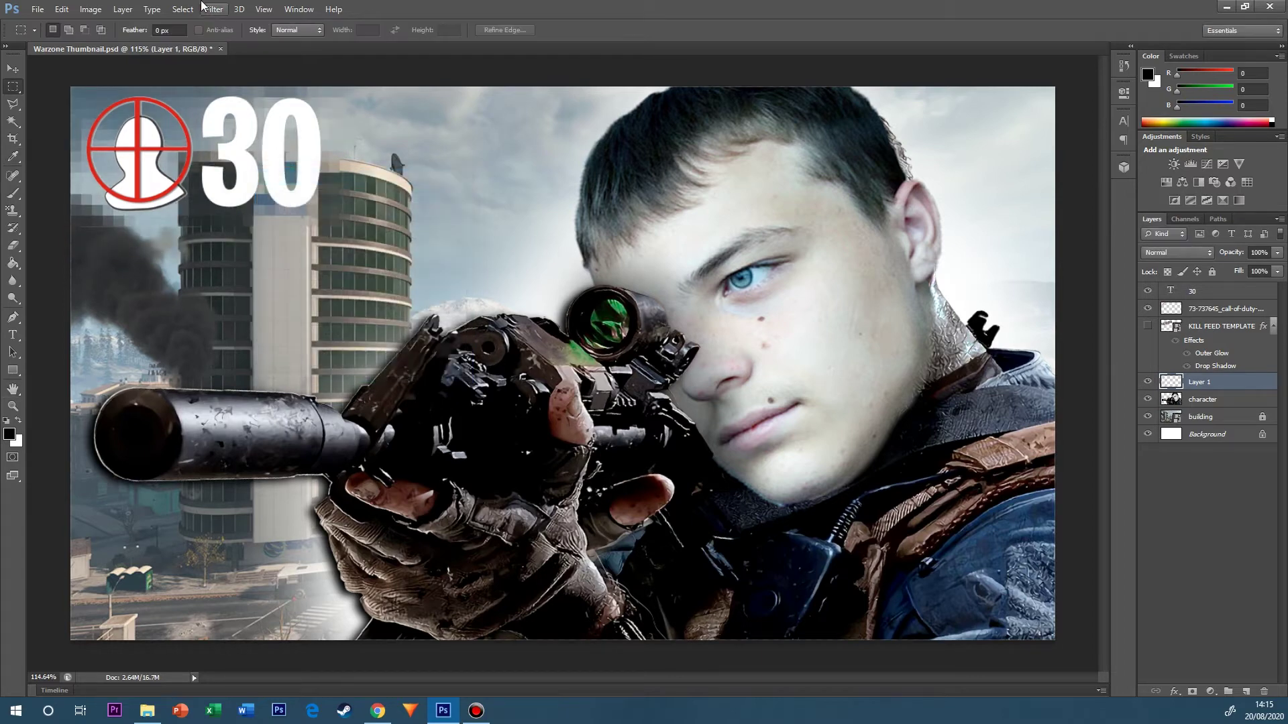
left_click(92, 10)
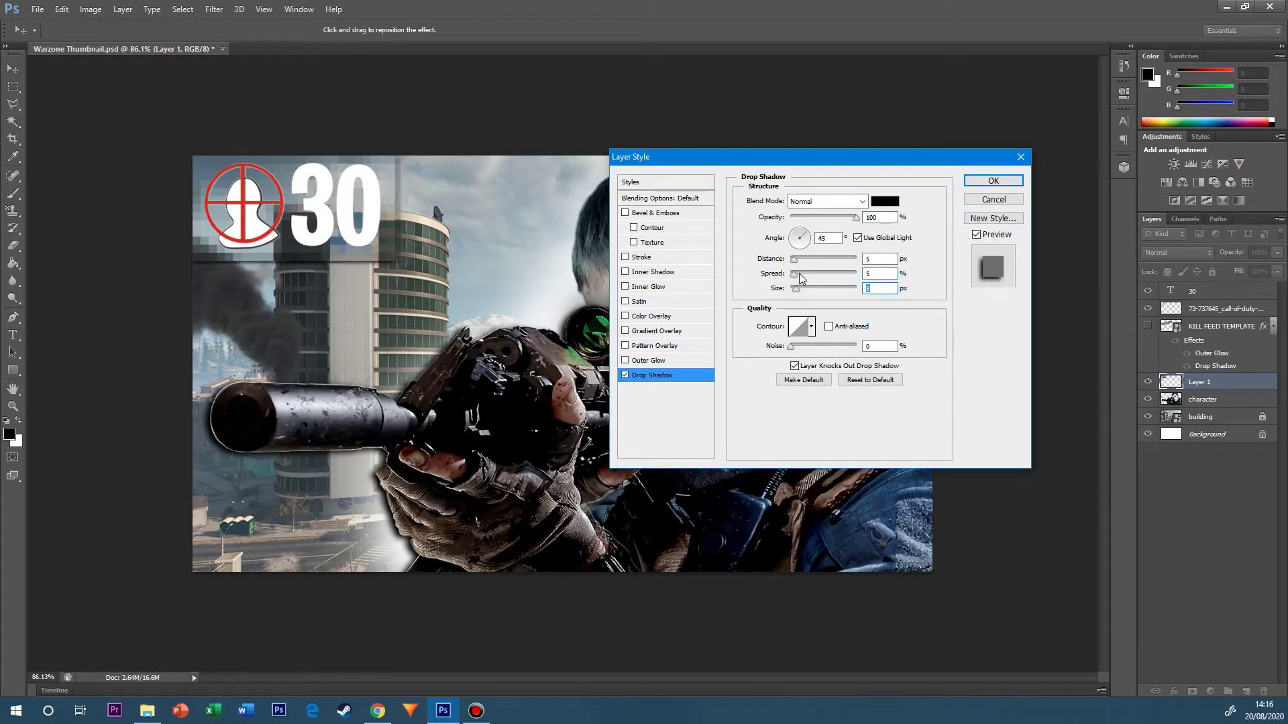
Add a black outer glow with Normal blending to Layer 1 alongside its drop shadow.
left_click(648, 360)
left_click(778, 248)
key("Escape")
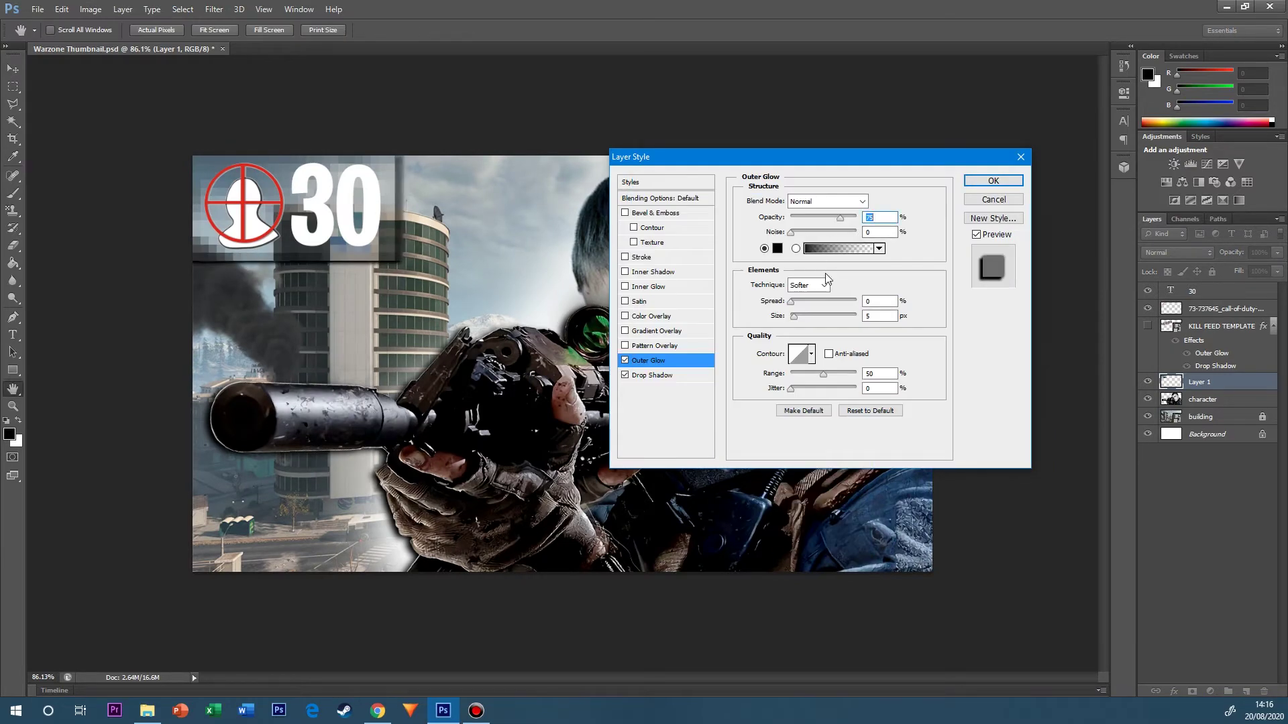
key("Return")
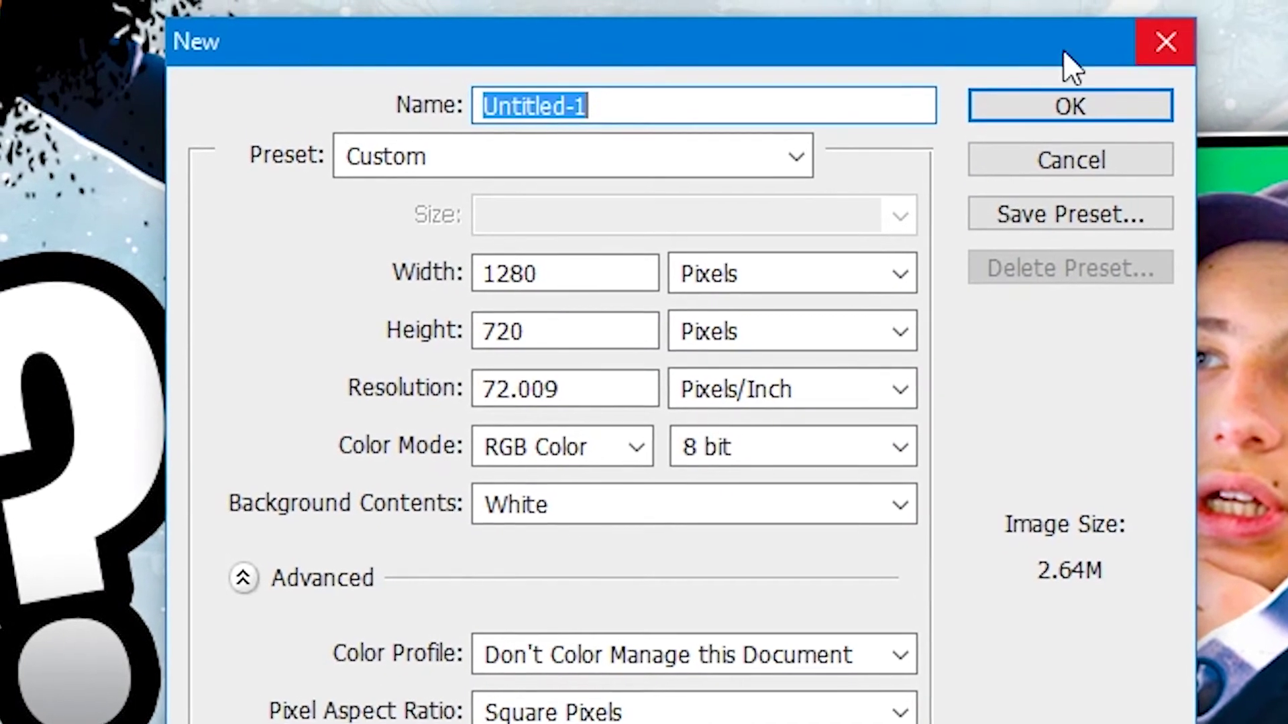
Create a 1280 × 720 pixel document named "2nd Thumnbail" and place sky.jpg from the Second thumbnail folder.
type("2nd")
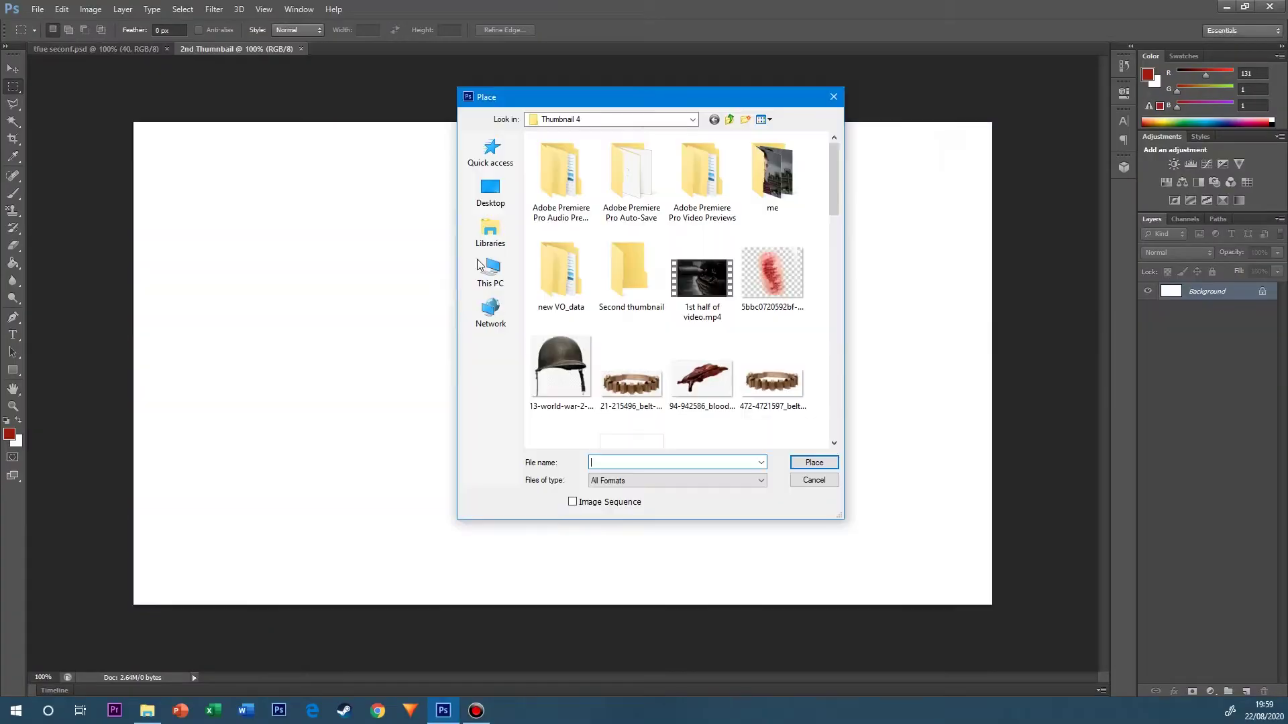
double_click(629, 269)
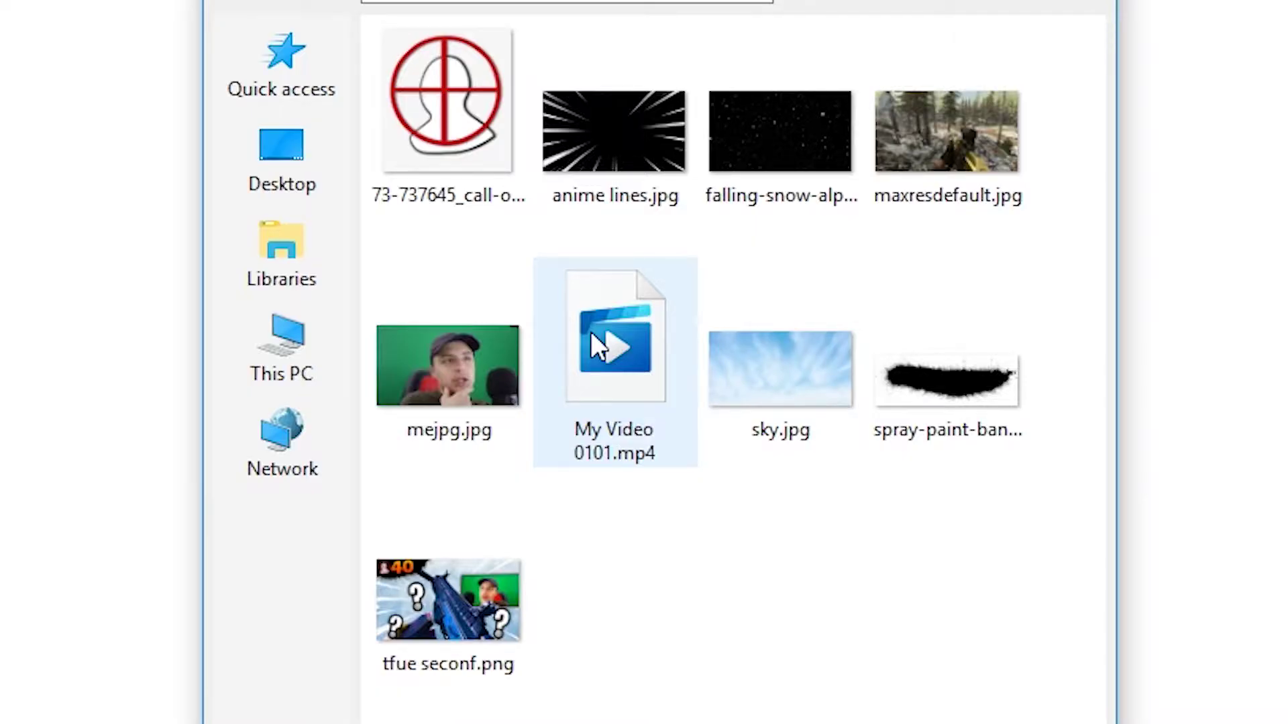
double_click(780, 369)
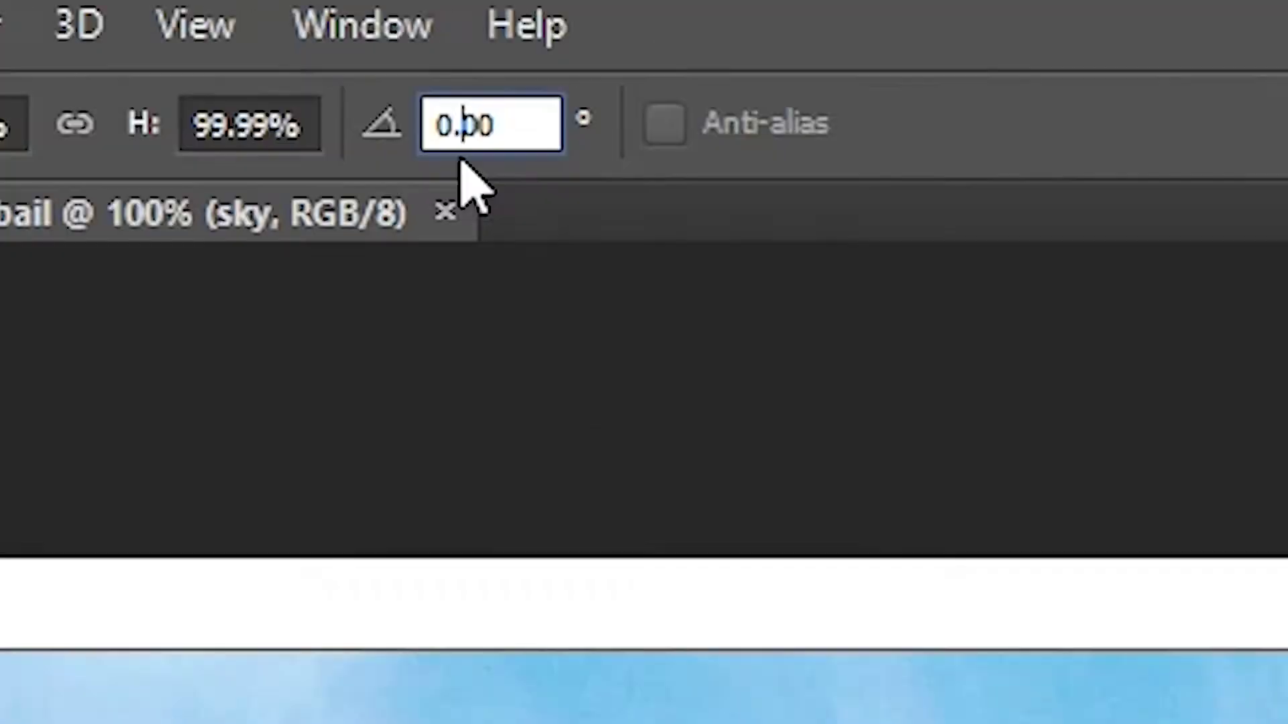
Rotate the placed sky image by 180° and enlarge it past the canvas corners to fill the canvas.
key("BackSpace")
key("BackSpace")
type("180.")
key("Return")
left_click_drag(133, 141, 118, 114)
left_click_drag(992, 587, 1023, 632)
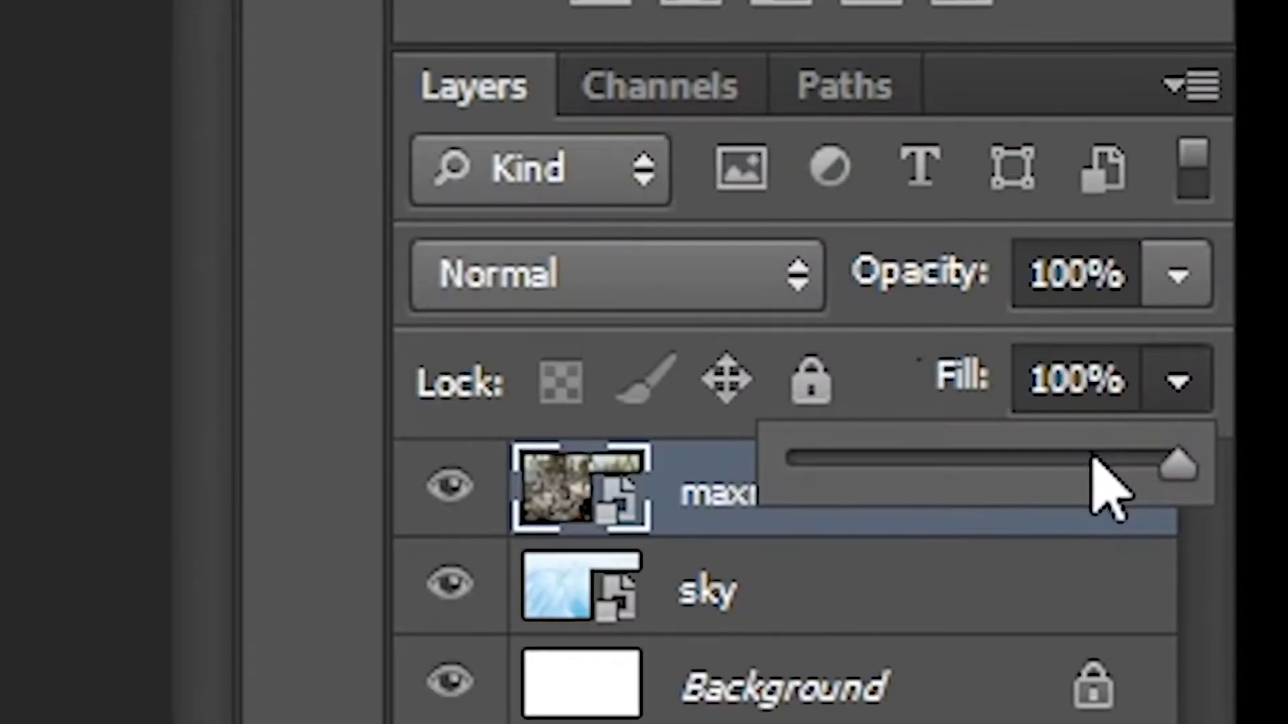
Lower the fill of the maxresdefault layer to 13% so it blends with the sky.
left_click_drag(1262, 286, 1223, 286)
mouse_move(808, 473)
left_mouse_down()
mouse_move(780, 473)
mouse_move(792, 471)
left_mouse_up()
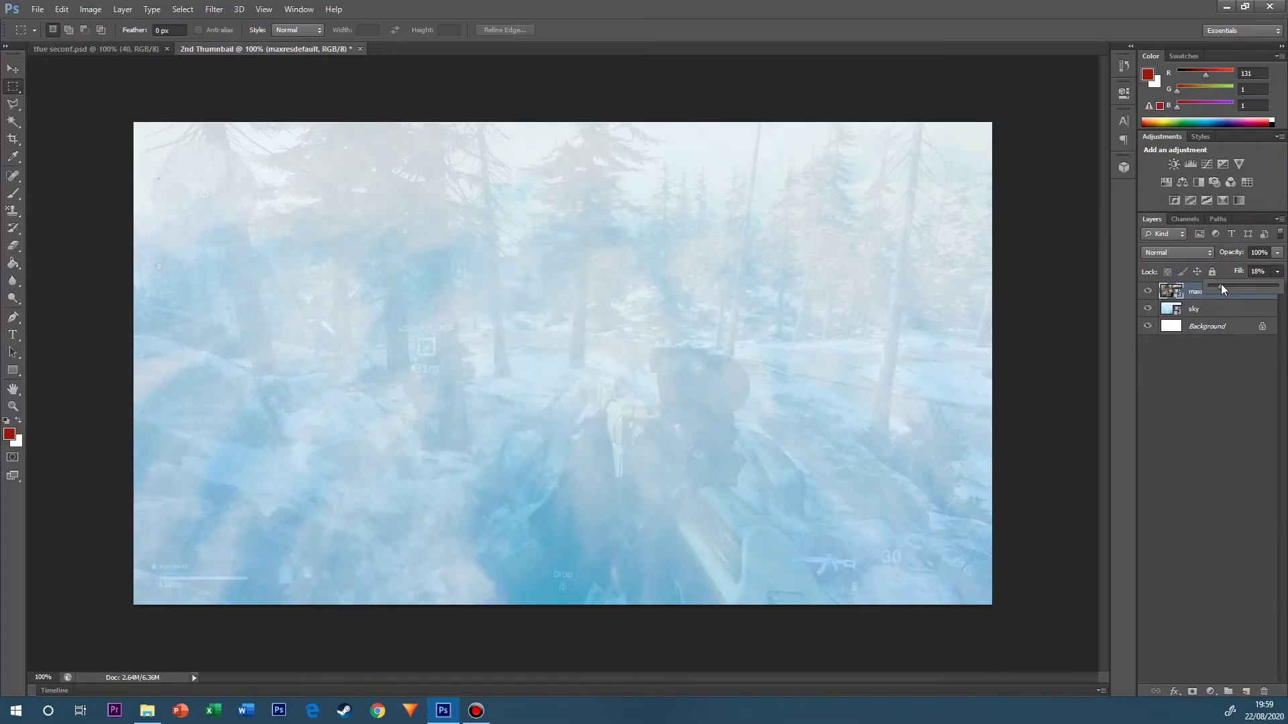
left_click_drag(1218, 288, 1215, 289)
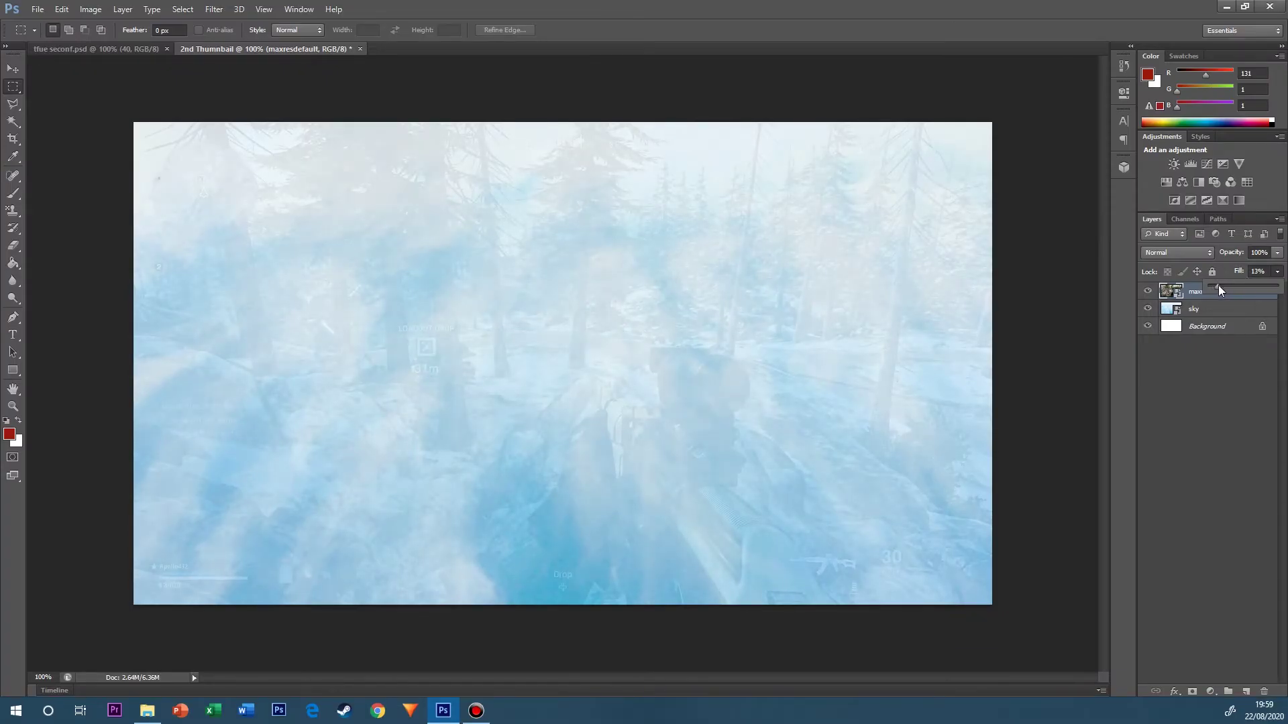
left_click(1245, 353)
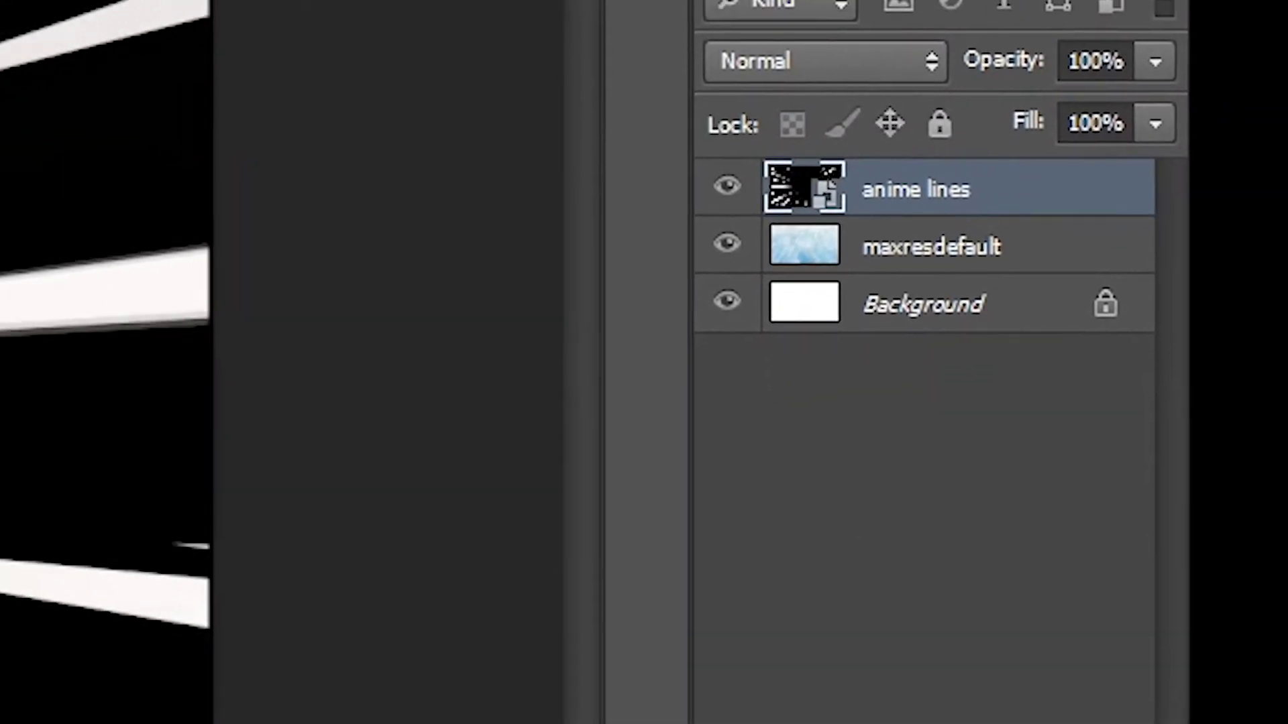
Set the blend mode of the anime lines layer to Screen.
left_click(791, 0)
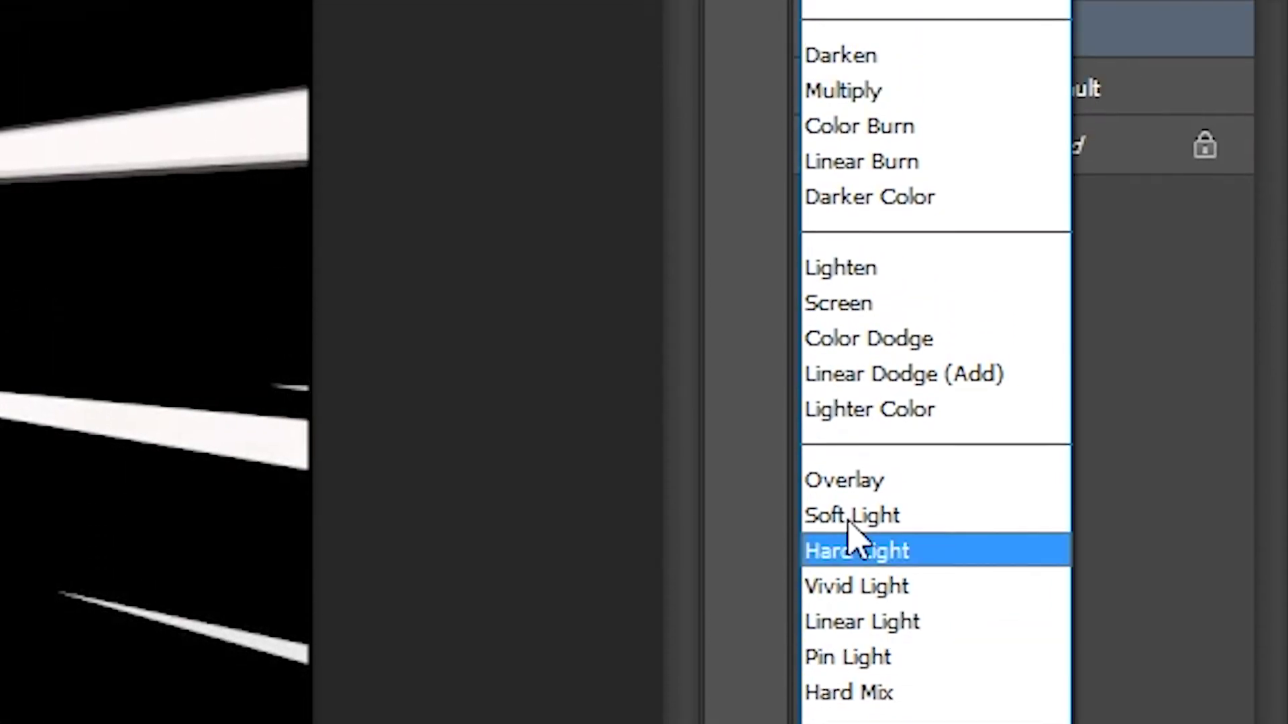
left_click(839, 346)
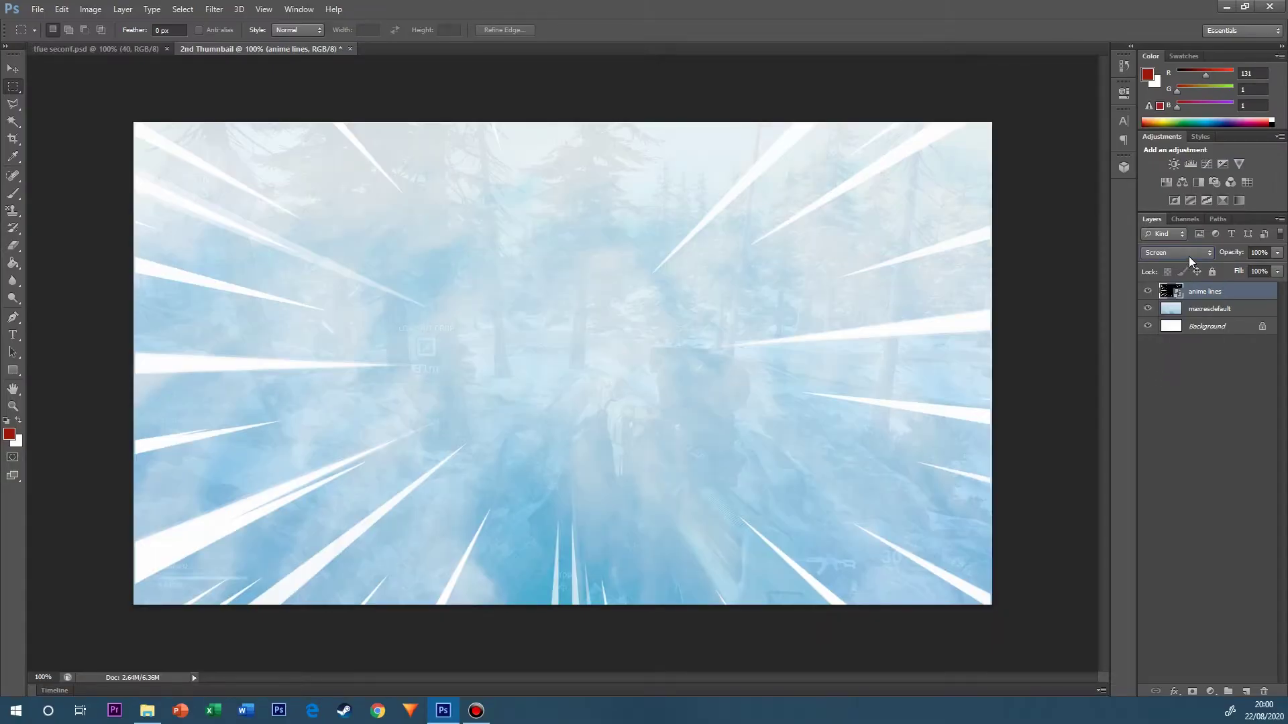
left_click(1189, 256)
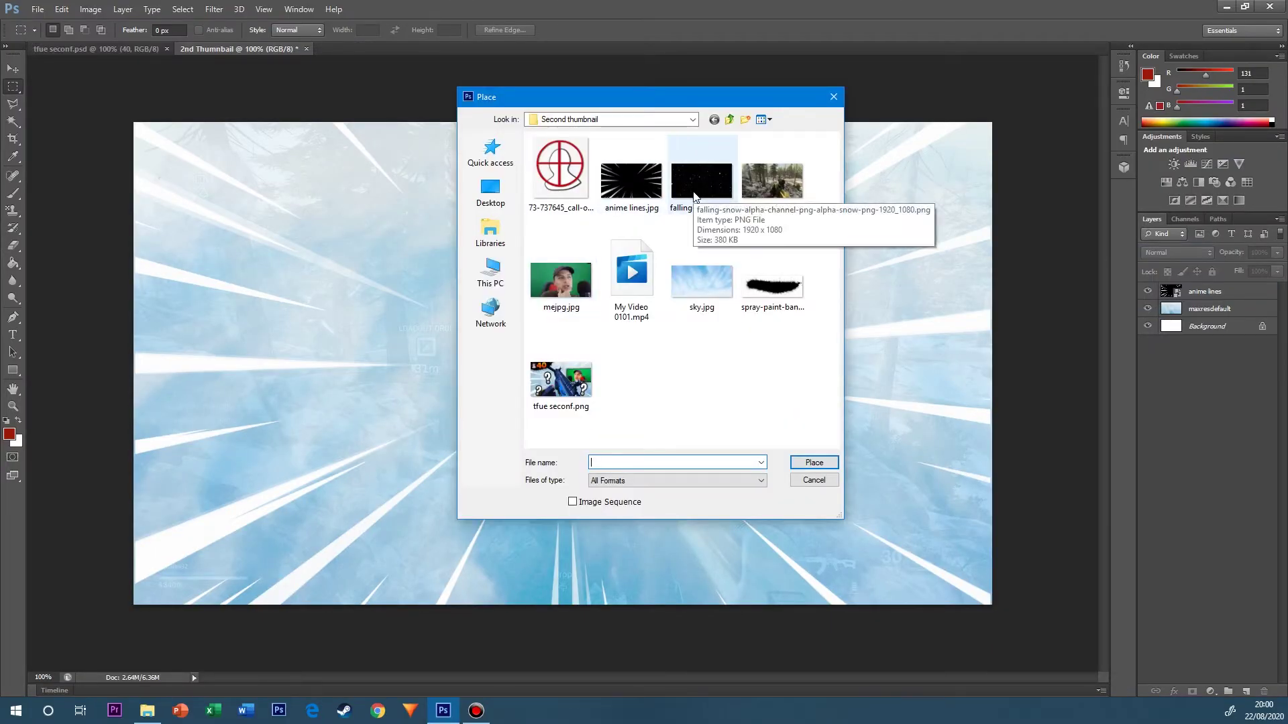
Place the falling-snow image as a rasterized layer above the anime lines and set its blend mode to Screen.
double_click(687, 188)
key("Return")
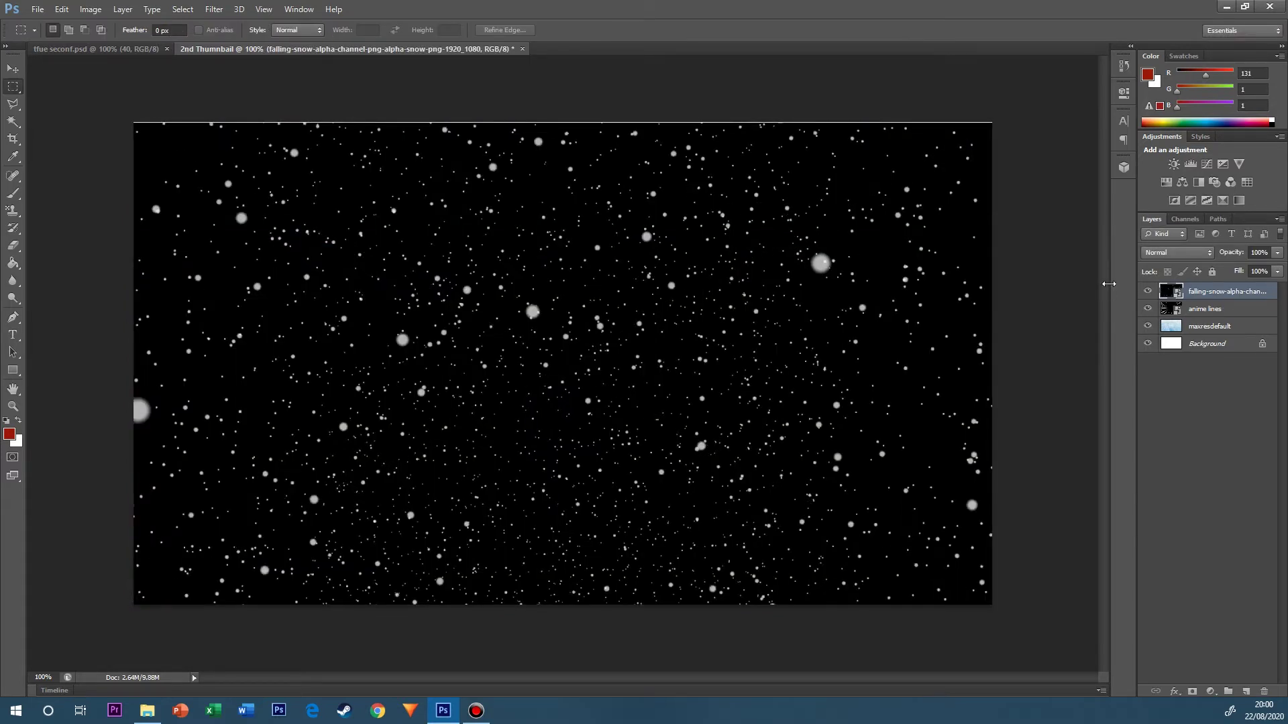
key("e")
left_click(479, 387)
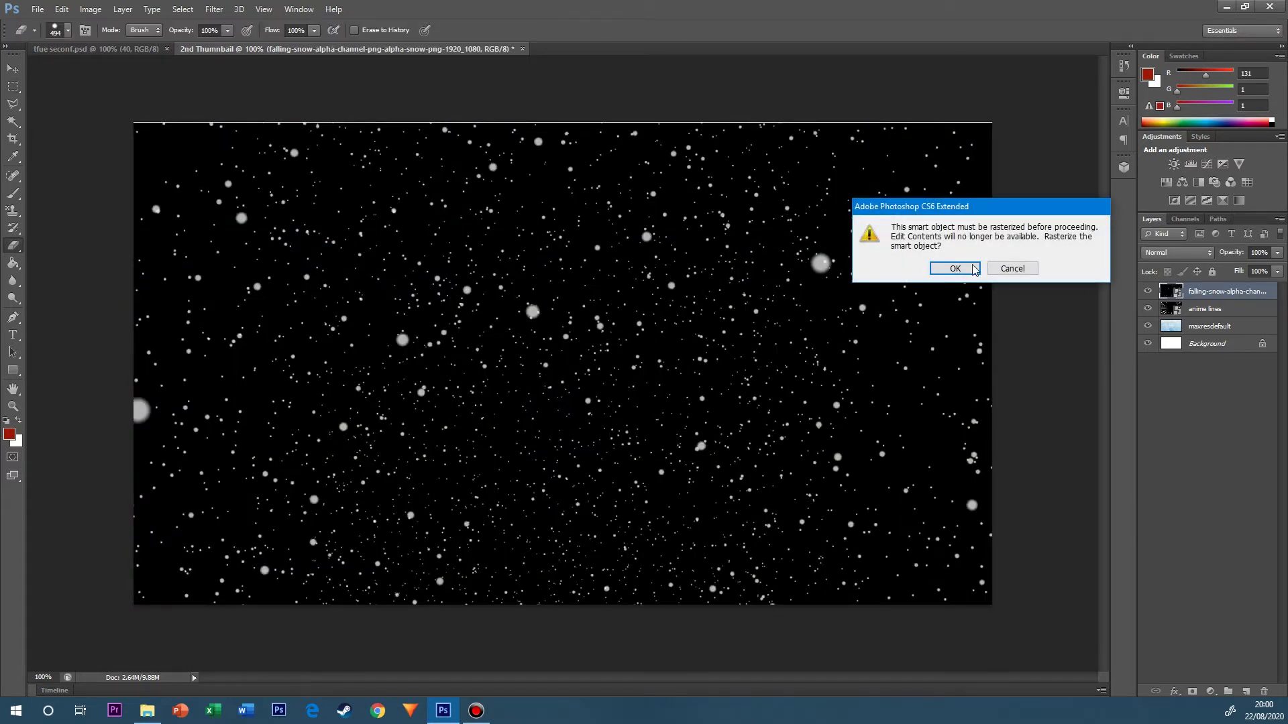
left_click(972, 267)
left_click(1170, 253)
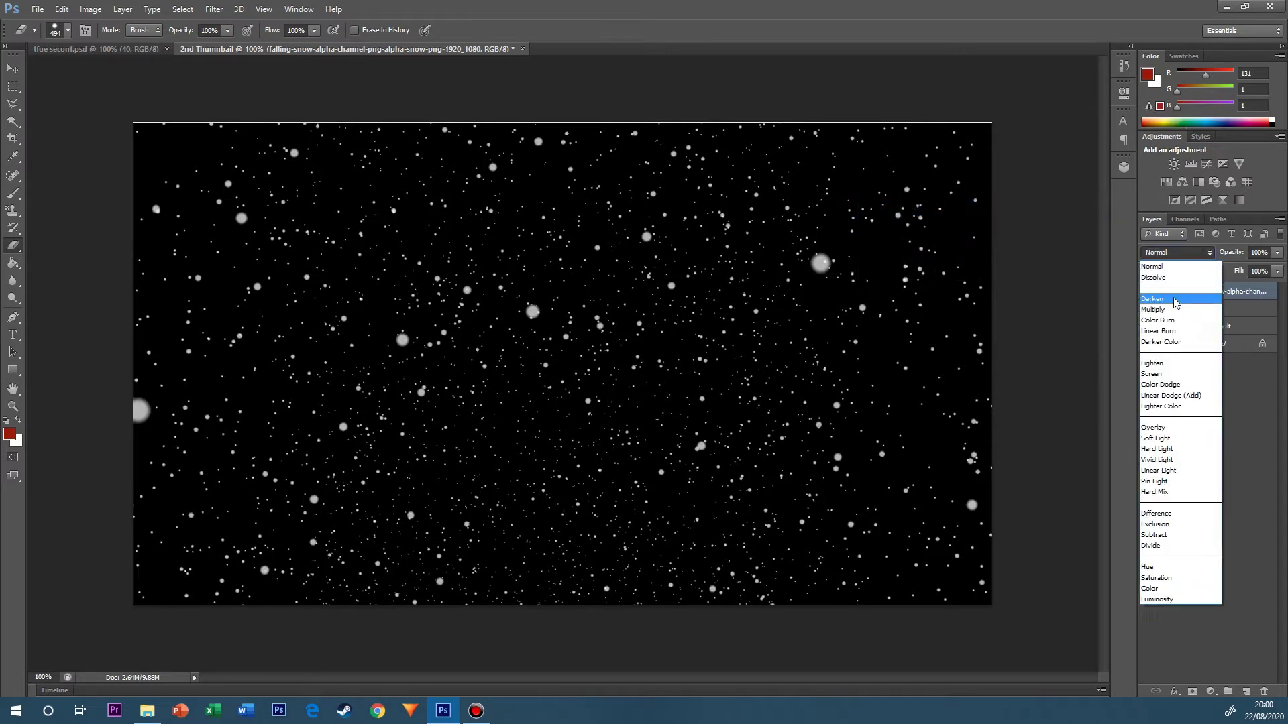
left_click(1153, 374)
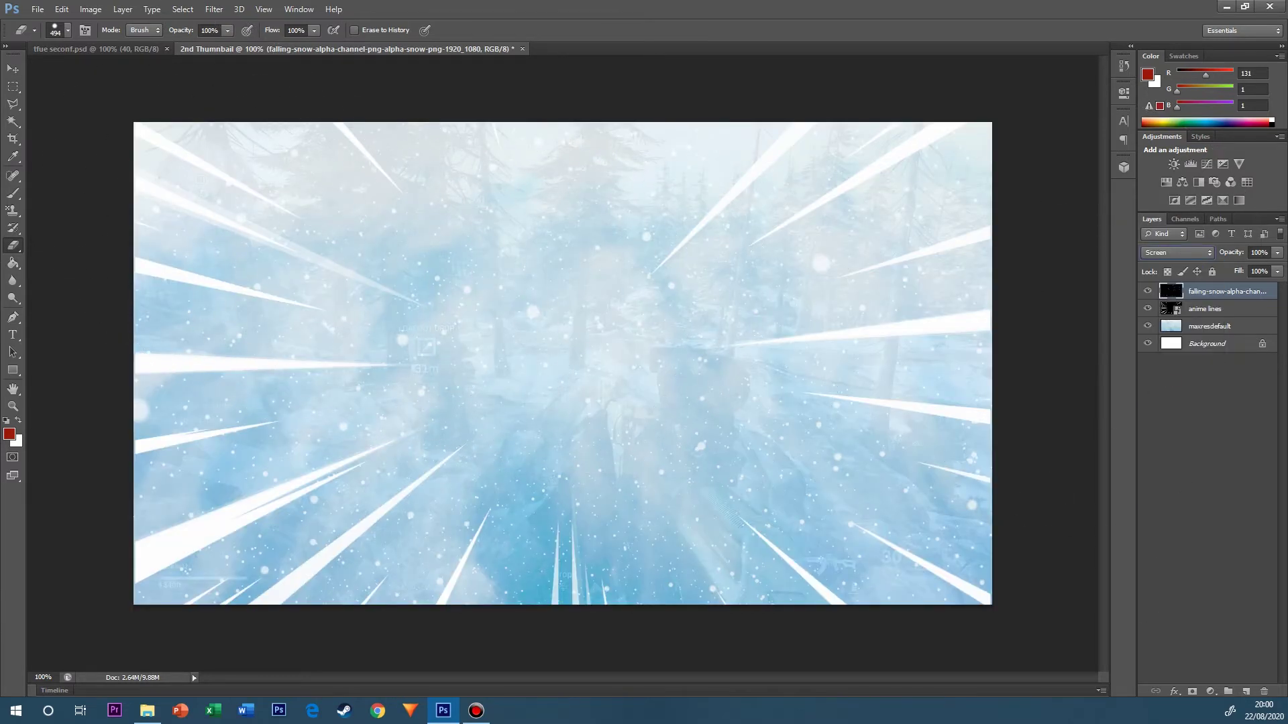
Enlarge the anime lines layer beyond the canvas and shift it so the lines stay centred.
left_click(12, 71)
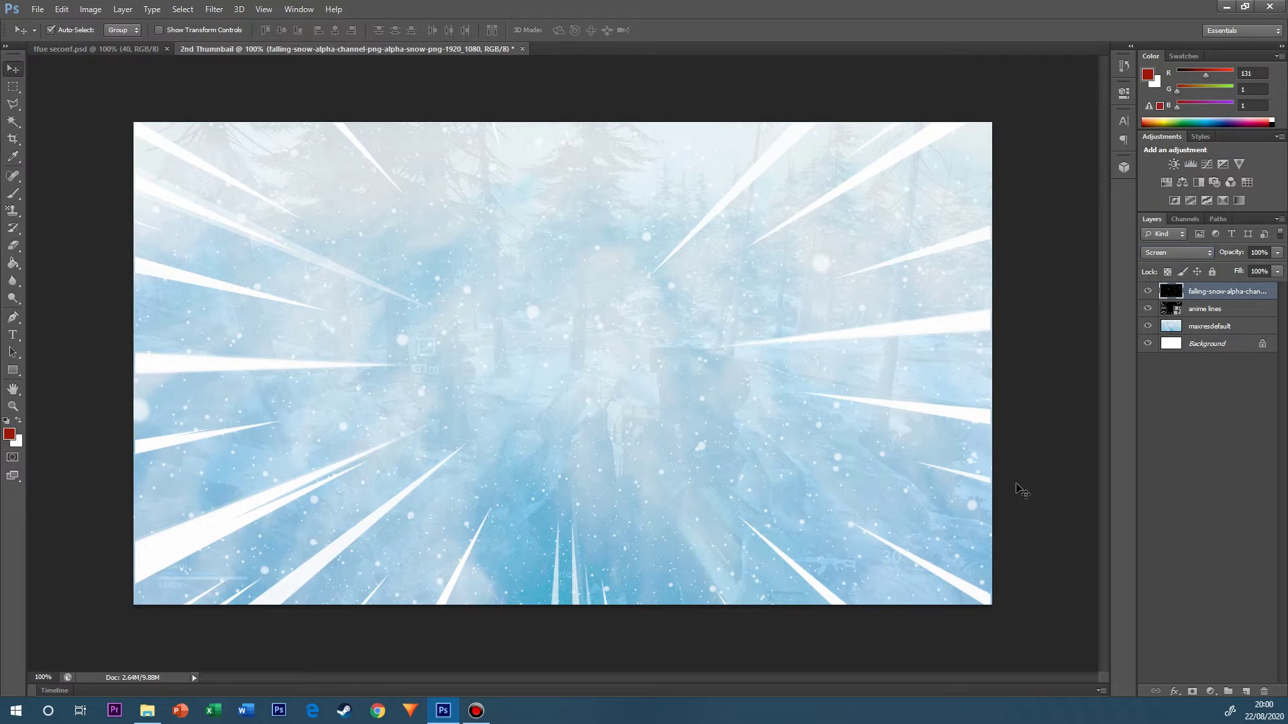
left_click_drag(992, 122, 1092, 69)
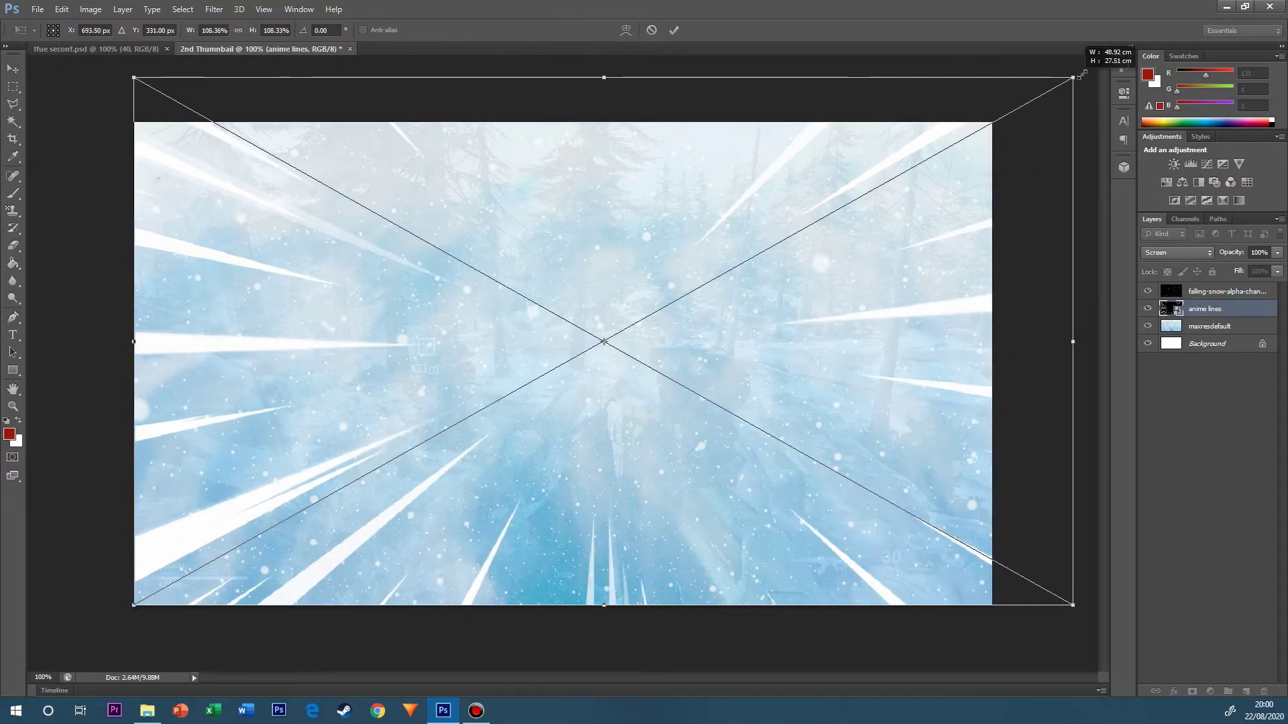
left_click_drag(886, 267, 837, 288)
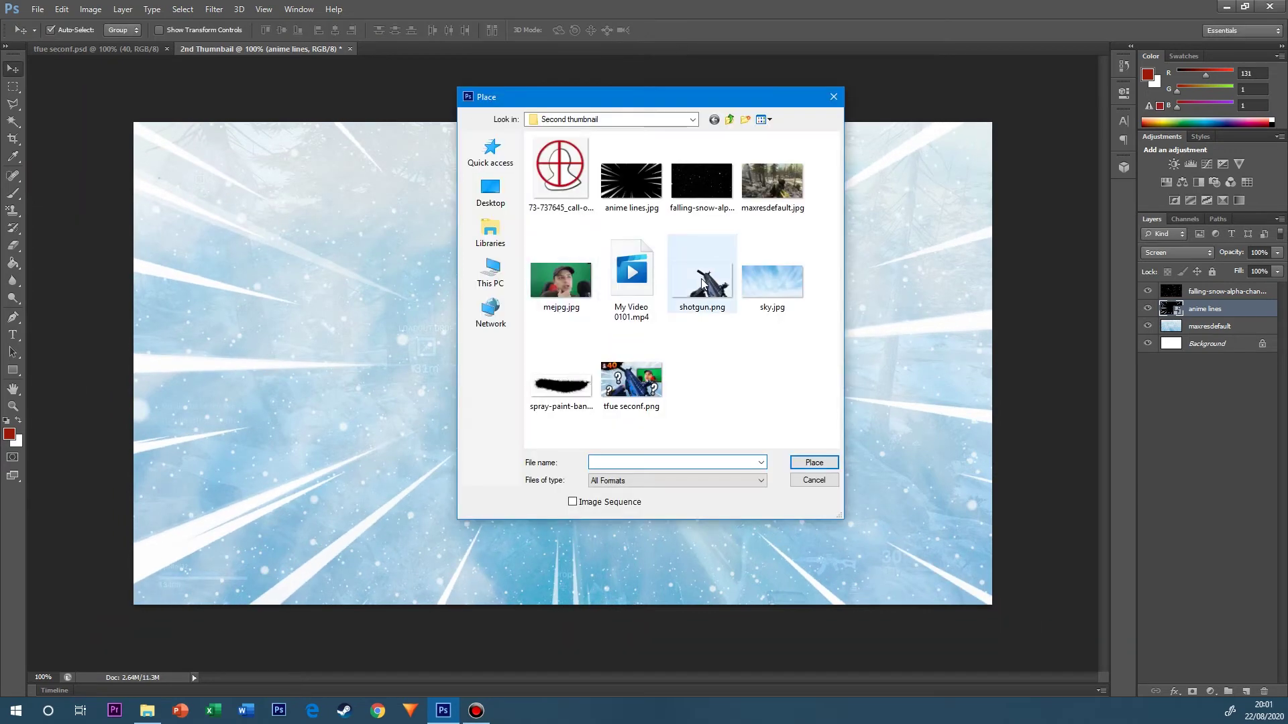
Place shotgun.png on the canvas, enlarge it, and position the gun across the centre and lower edge.
double_click(702, 284)
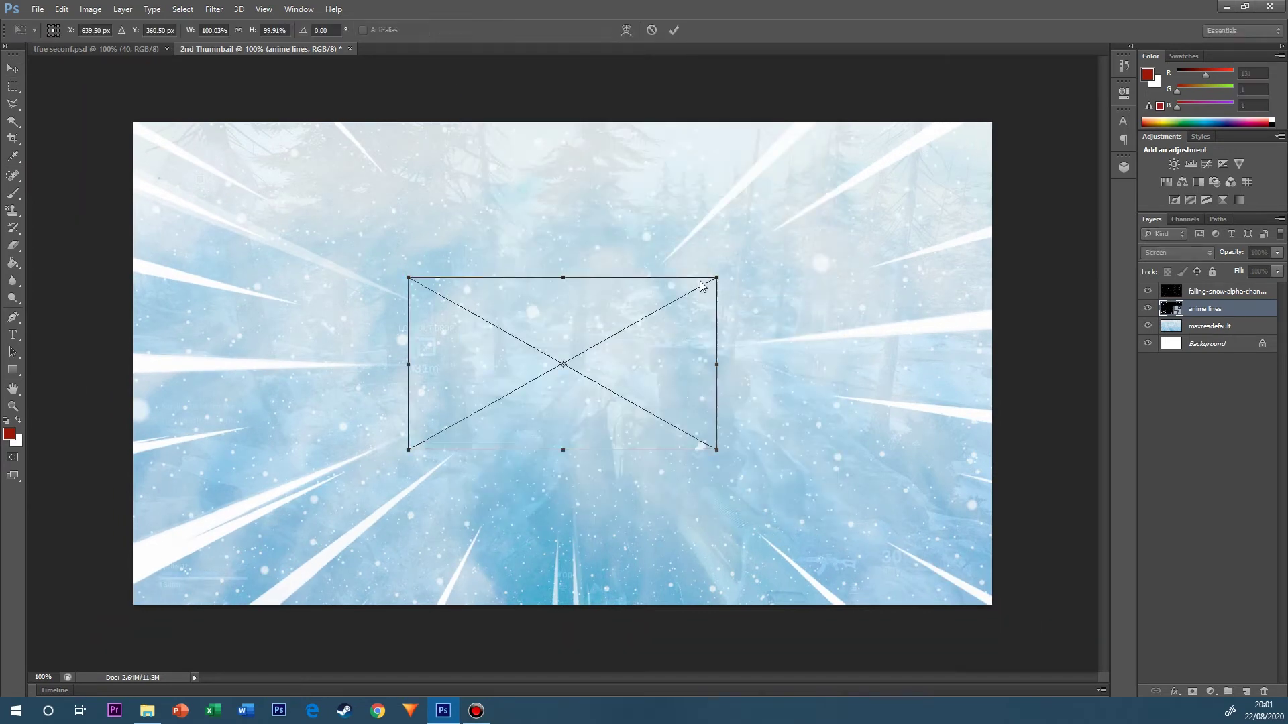
left_click_drag(717, 277, 980, 130)
left_click_drag(876, 252, 738, 355)
left_click_drag(834, 238, 863, 223)
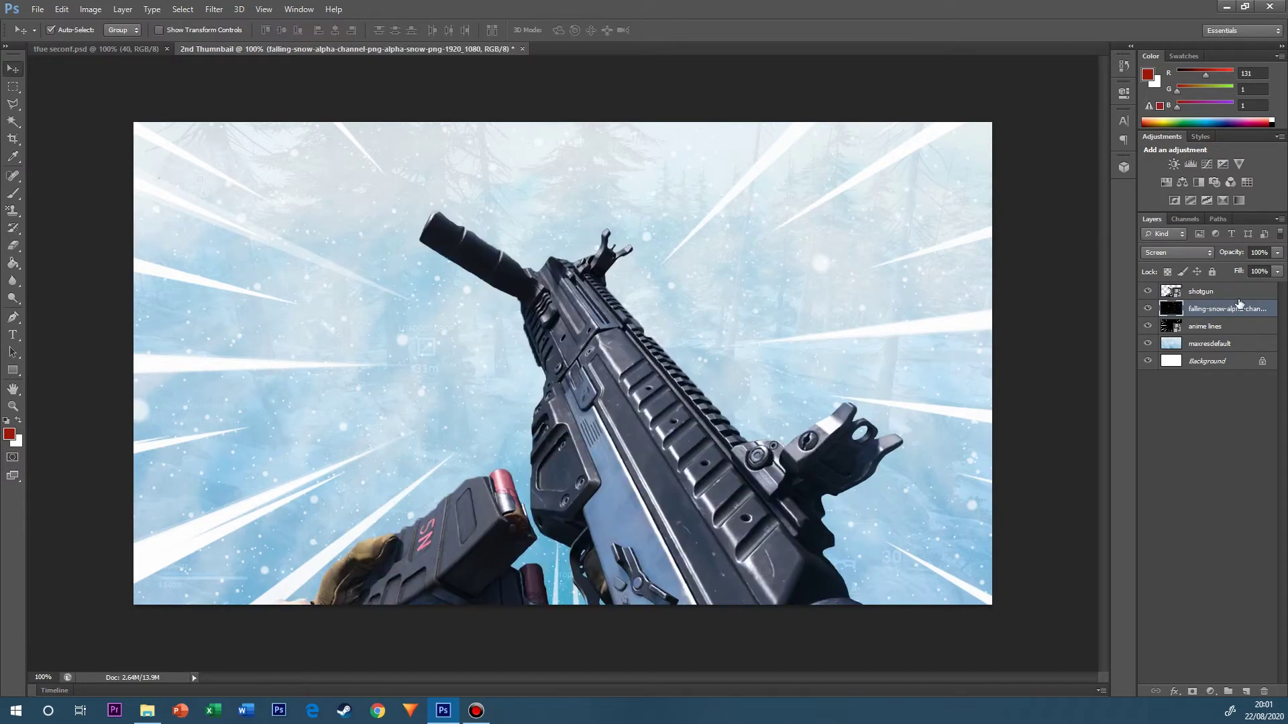
Move to the shotgun layer and apply a Brightness/Contrast adjustment to it.
left_click(1232, 292)
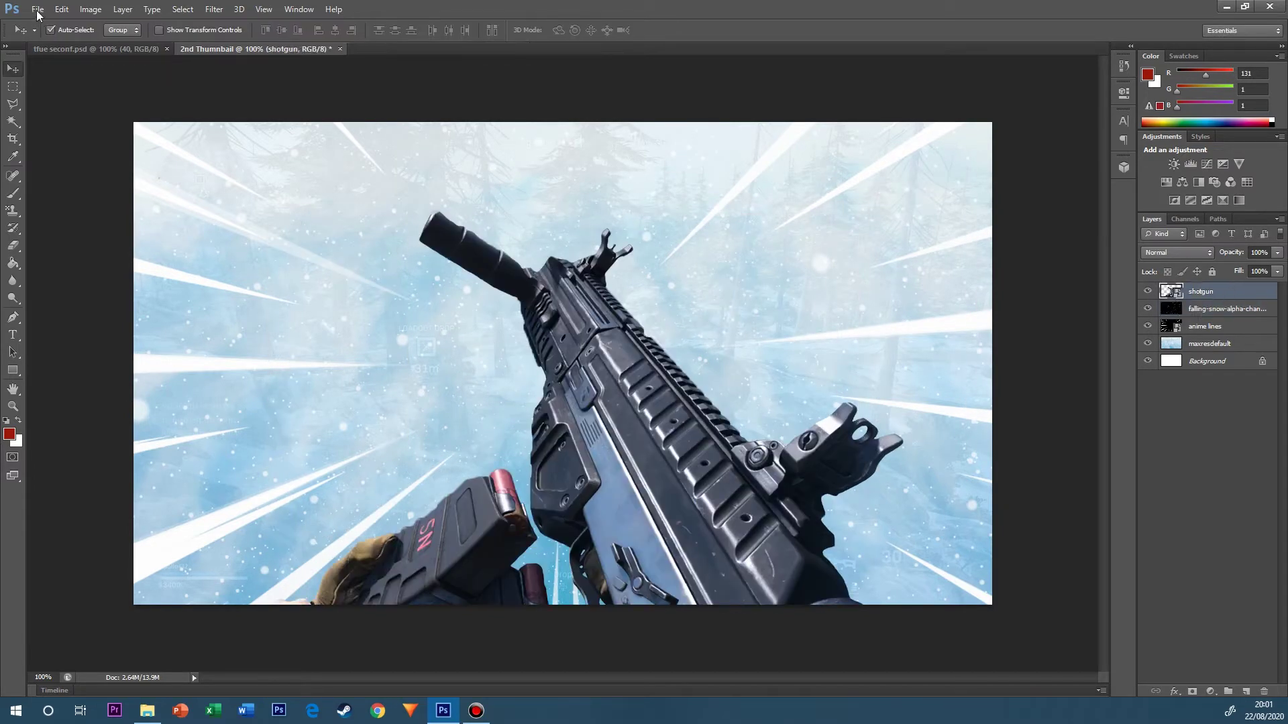
left_click(87, 9)
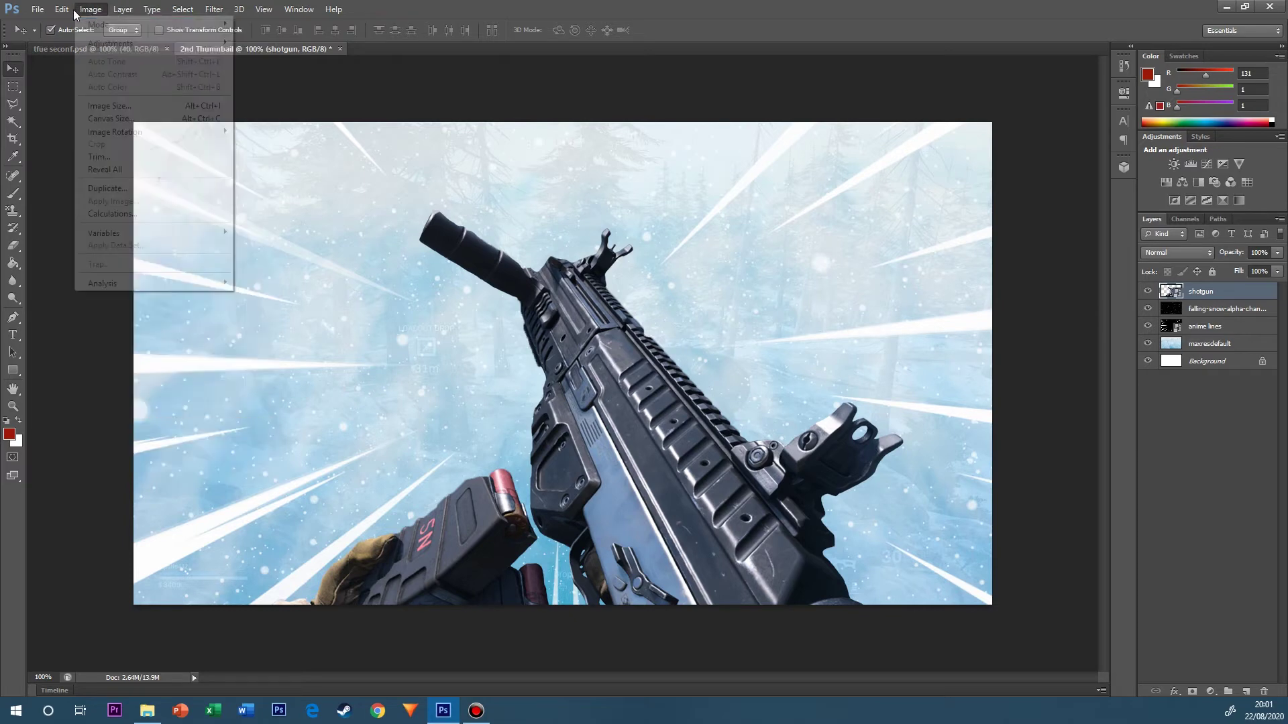
mouse_move(111, 43)
left_click(268, 44)
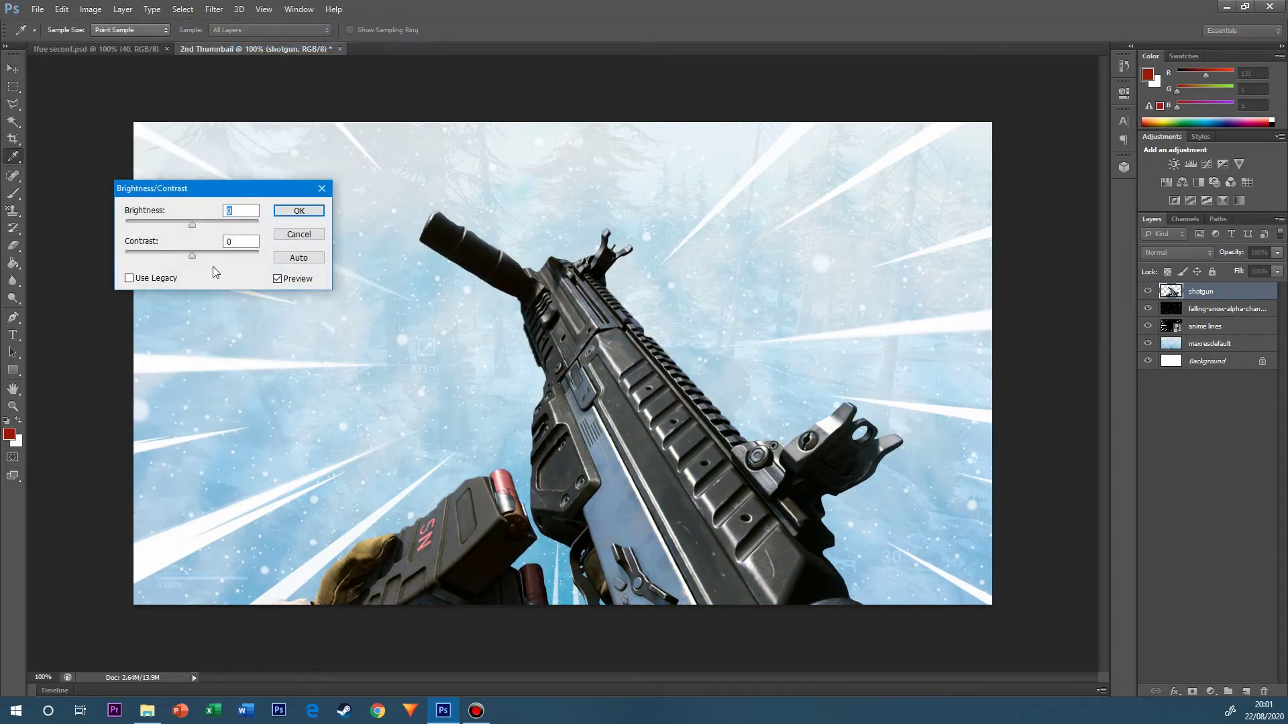
left_click_drag(221, 252, 126, 252)
left_click_drag(239, 223, 193, 225)
left_click_drag(207, 254, 194, 253)
left_click(300, 211)
Apply a Vibrance adjustment to the shotgun layer to intensify its colours.
left_click(123, 9)
mouse_move(91, 10)
mouse_move(111, 43)
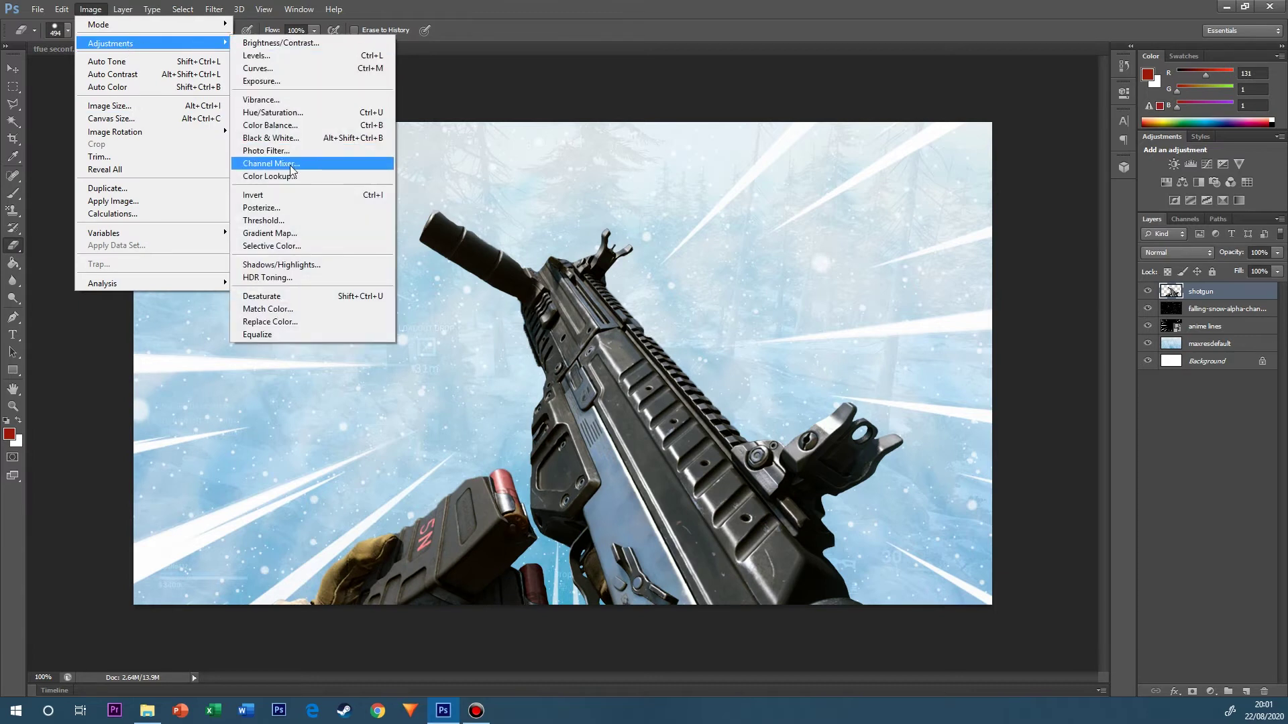
left_click(268, 102)
left_click(386, 202)
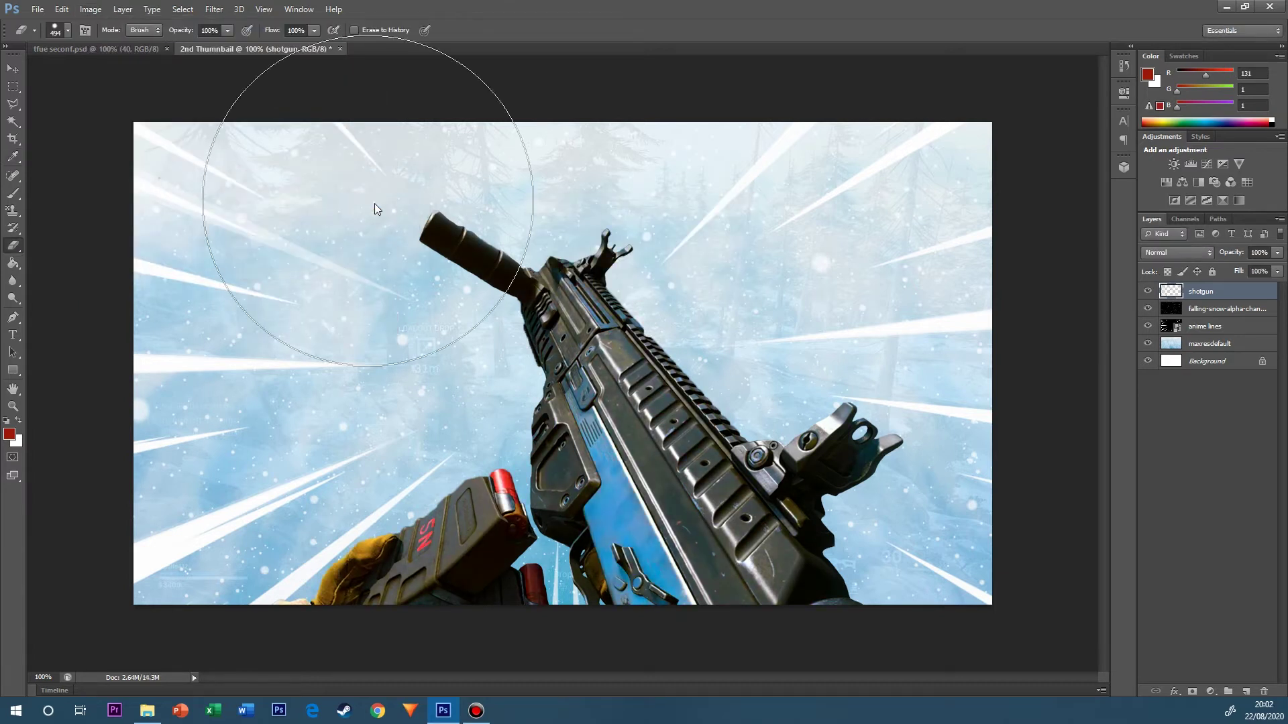
Add a 3 px white (ffffff) outside stroke to the shotgun layer.
key("v")
double_click(1253, 298)
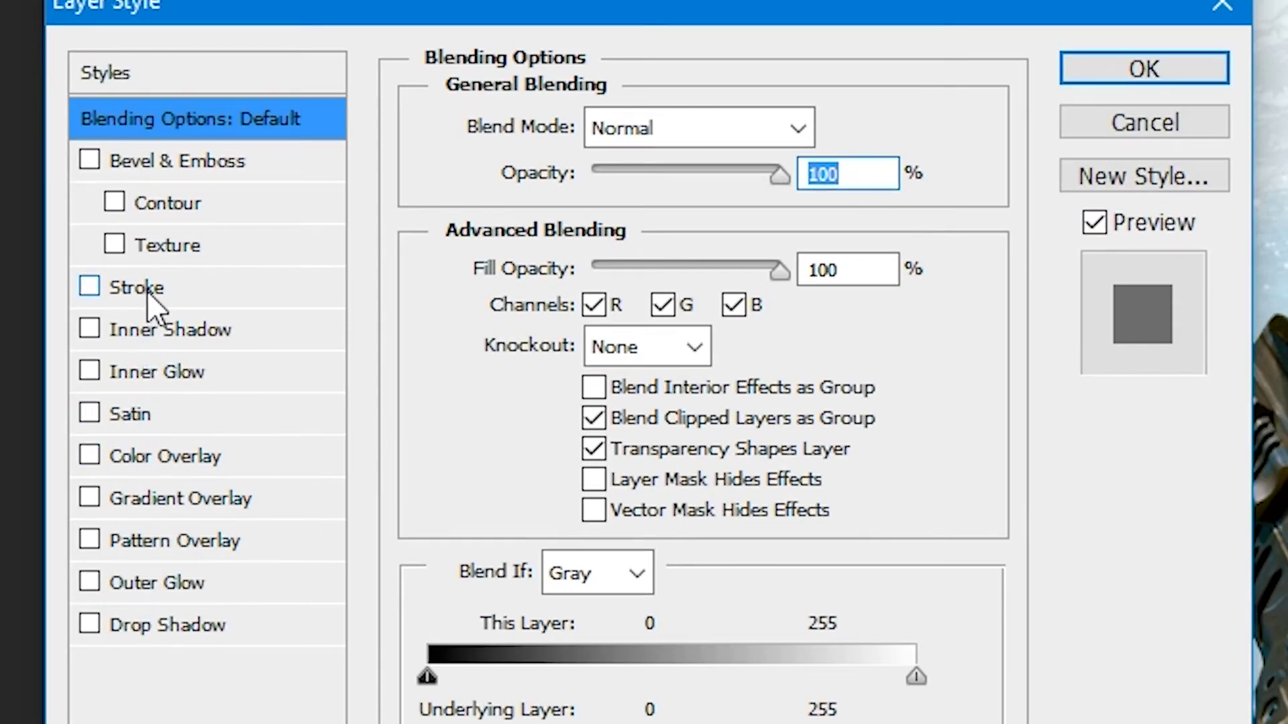
left_click(147, 292)
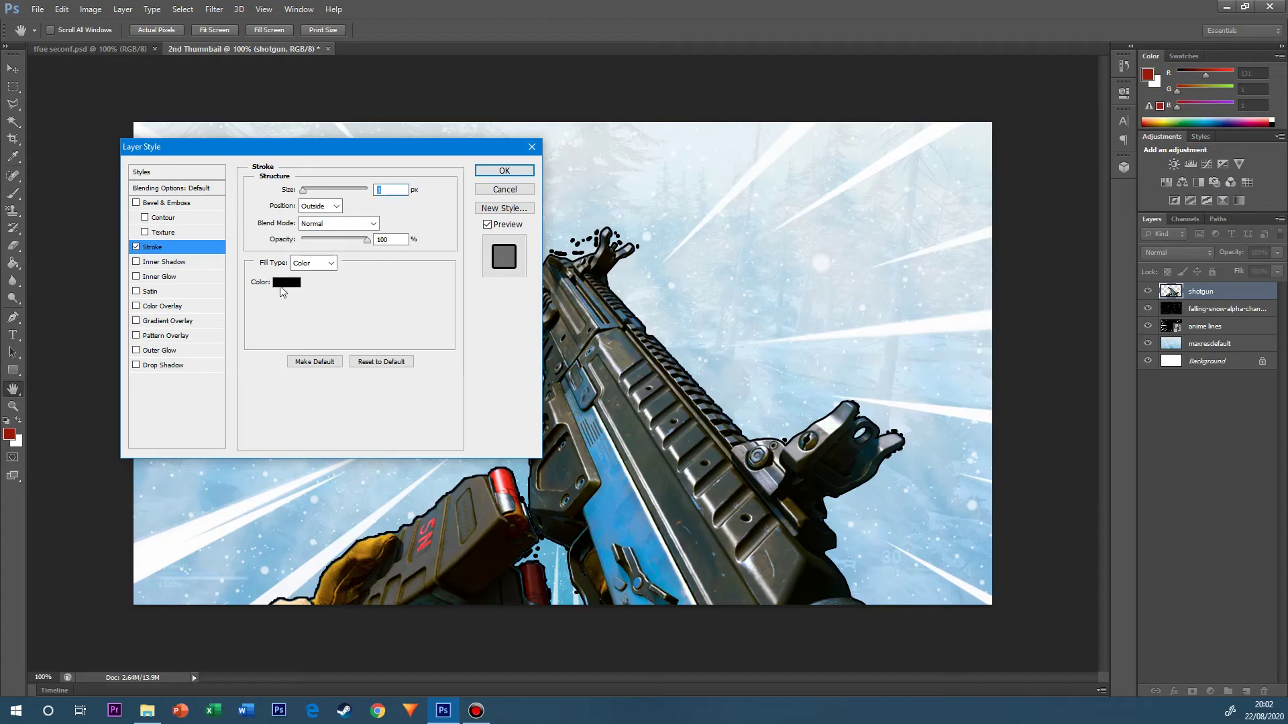
left_click(521, 388)
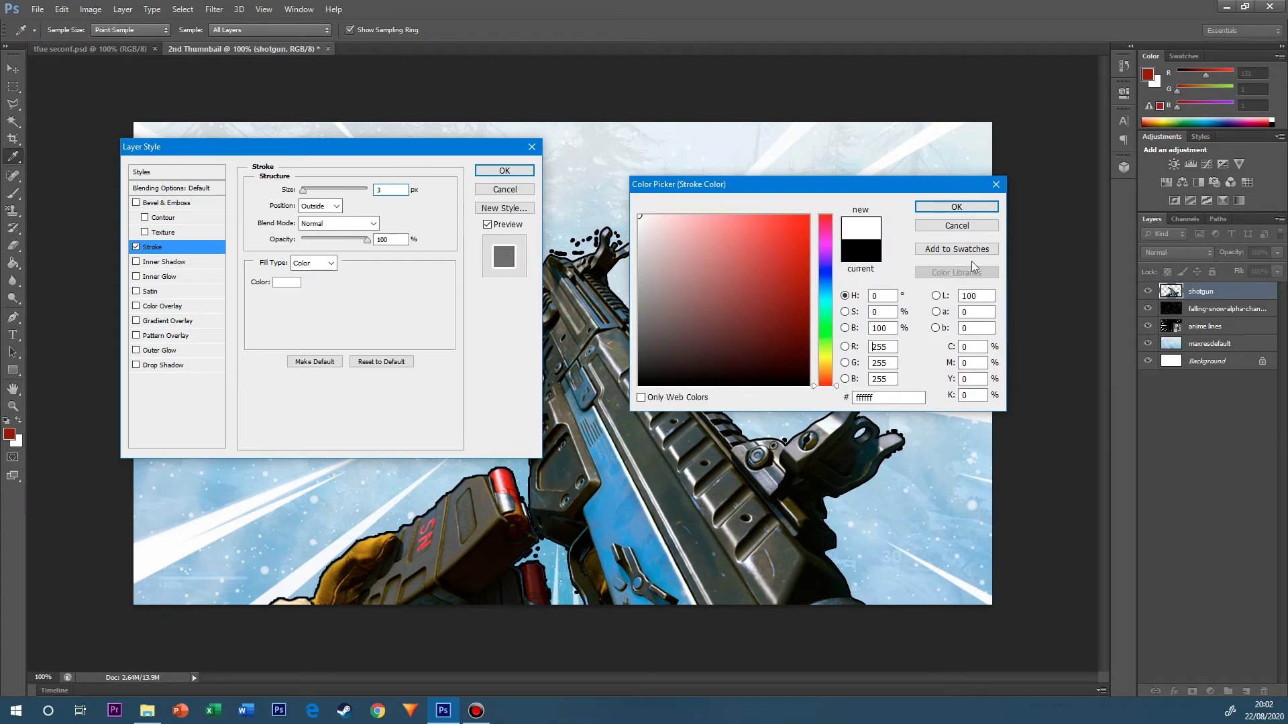
key("Return")
key("Return")
Erase stray pixels between the shell magazine and the gun body with a small eraser for a clean outline.
key("e")
scroll(510, 483, "up", 8)
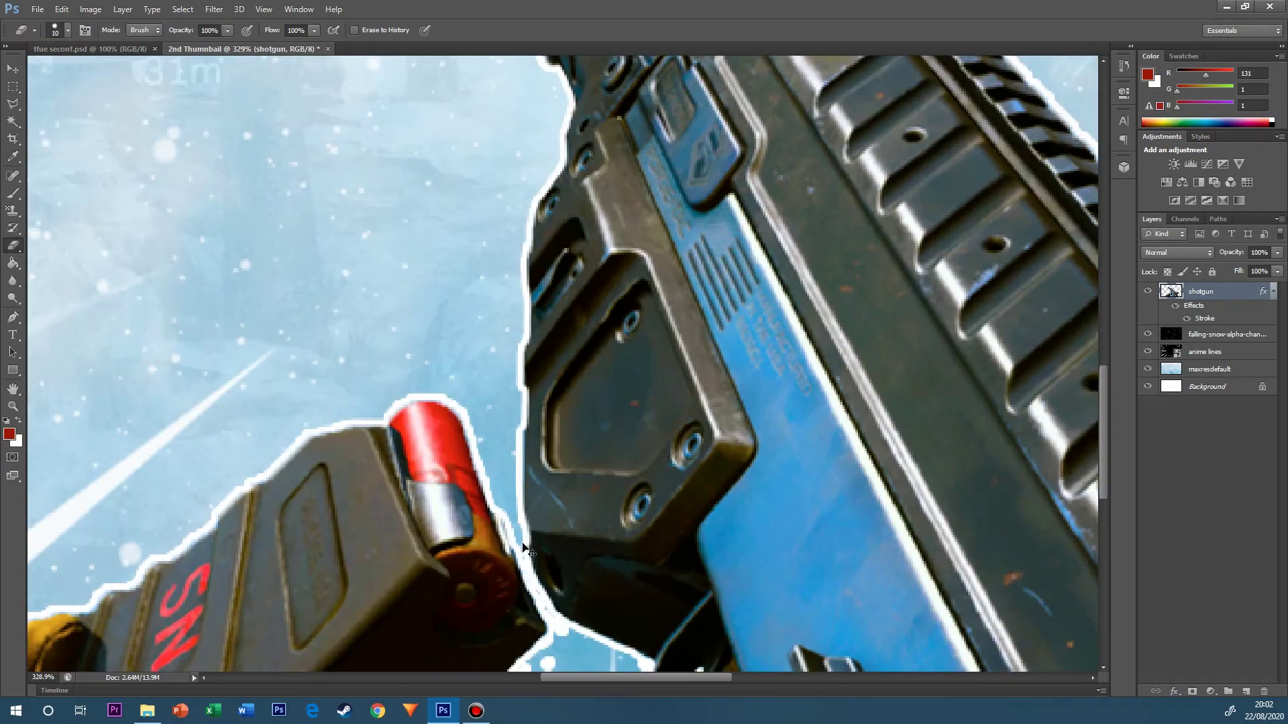
scroll(519, 431, "down", 3)
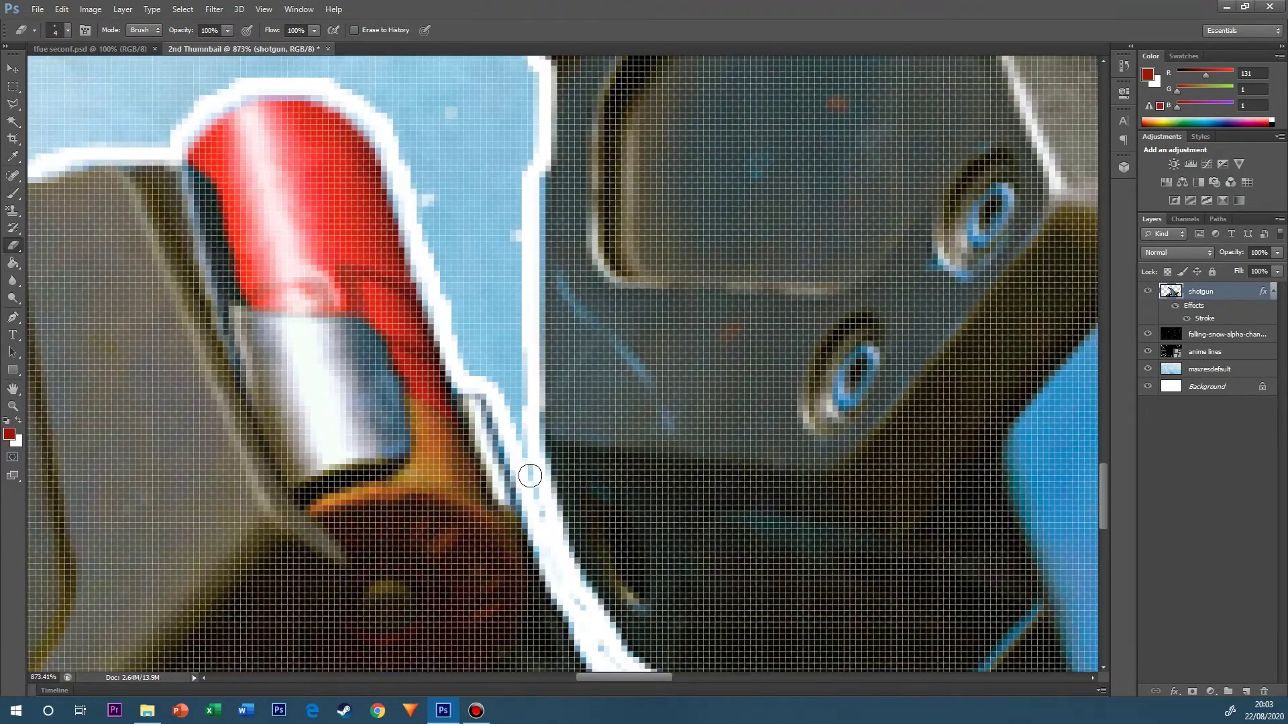
scroll(586, 529, "down", 2)
scroll(617, 528, "down", 5)
key("bracketright")
key("bracketright")
key("bracketright")
key("bracketright")
key("bracketright")
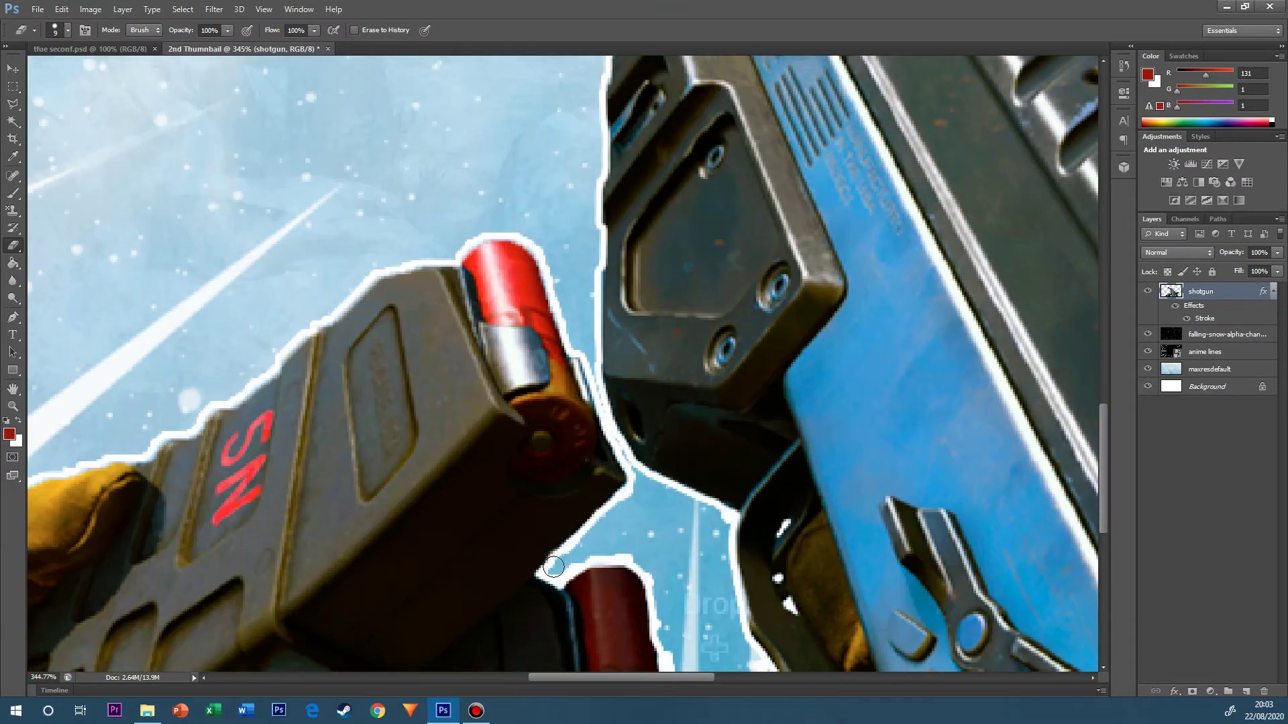
scroll(656, 579, "down", 5)
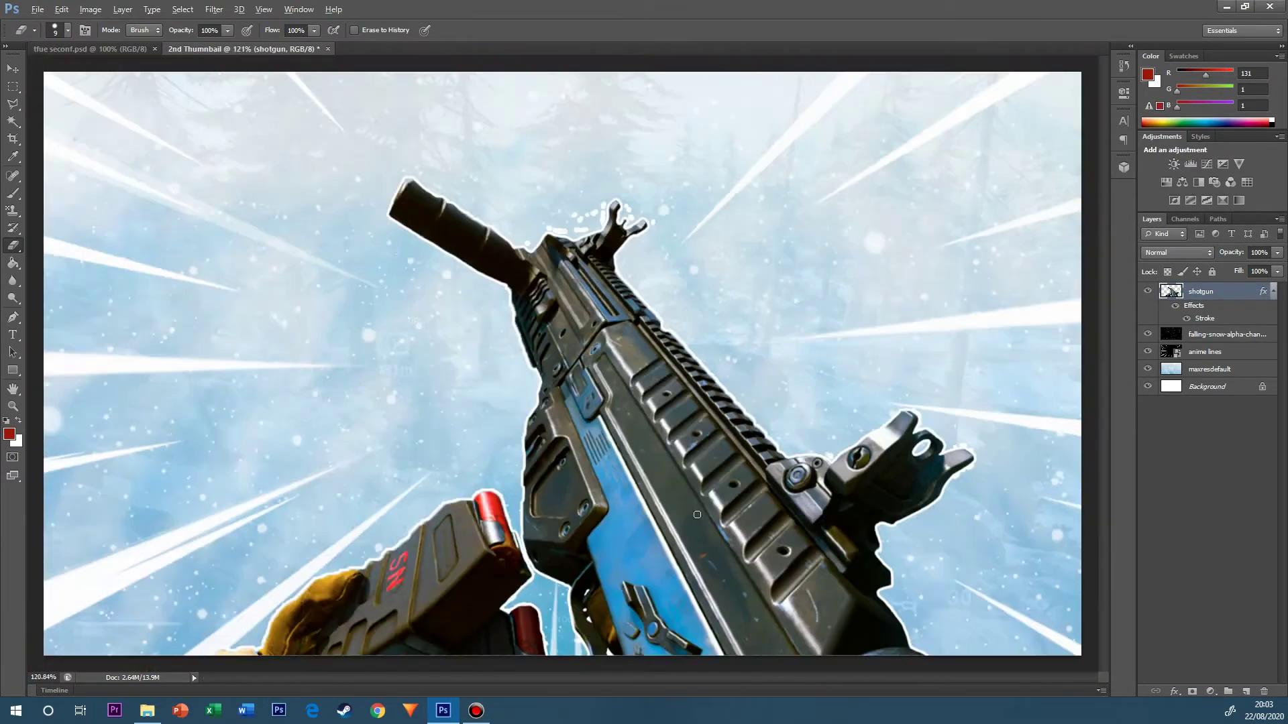
Erase the leftover specks around the shotgun's front sight.
scroll(920, 416, "up", 9)
scroll(868, 291, "down", 9)
scroll(603, 249, "up", 7)
left_click_drag(711, 348, 552, 341)
mouse_move(658, 284)
left_mouse_down()
mouse_move(781, 240)
mouse_move(779, 316)
left_mouse_up()
left_click_drag(877, 247, 900, 295)
scroll(874, 335, "down", 9)
Place the mejpg.jpg green-screen photo as a layer above the shotgun.
key("v")
left_click(38, 9)
left_click(53, 252)
double_click(561, 280)
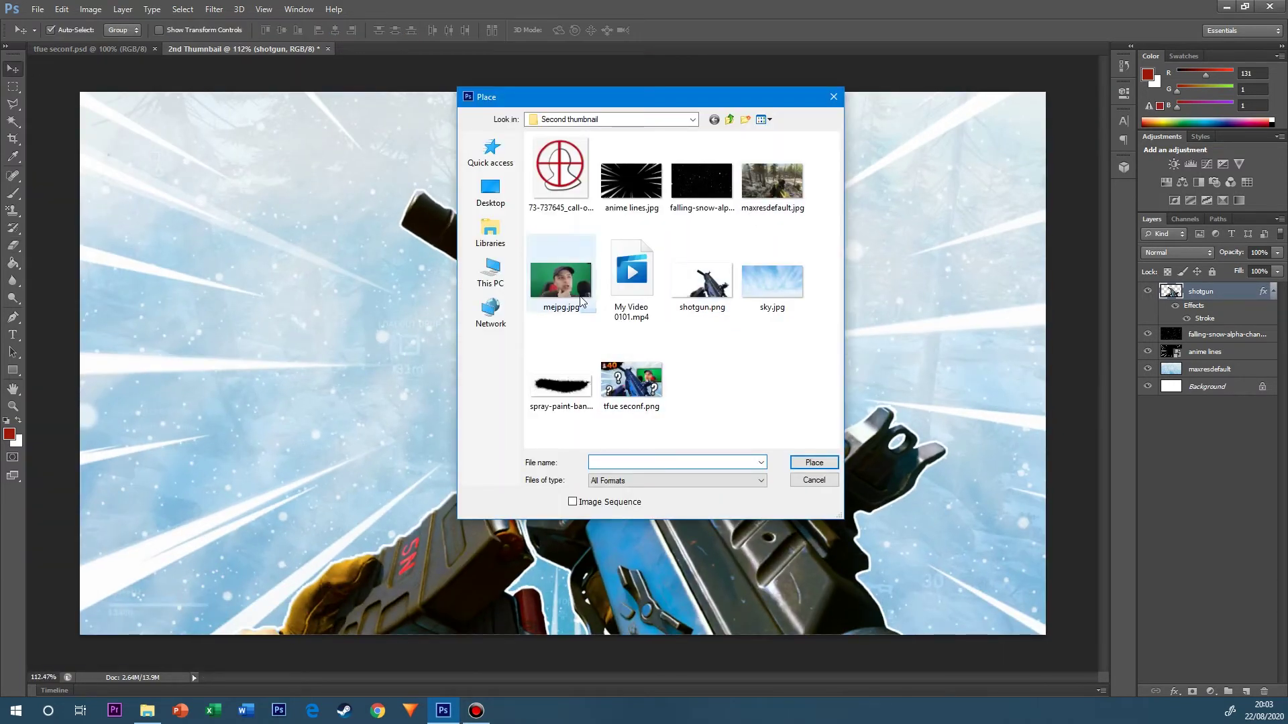
key("Return")
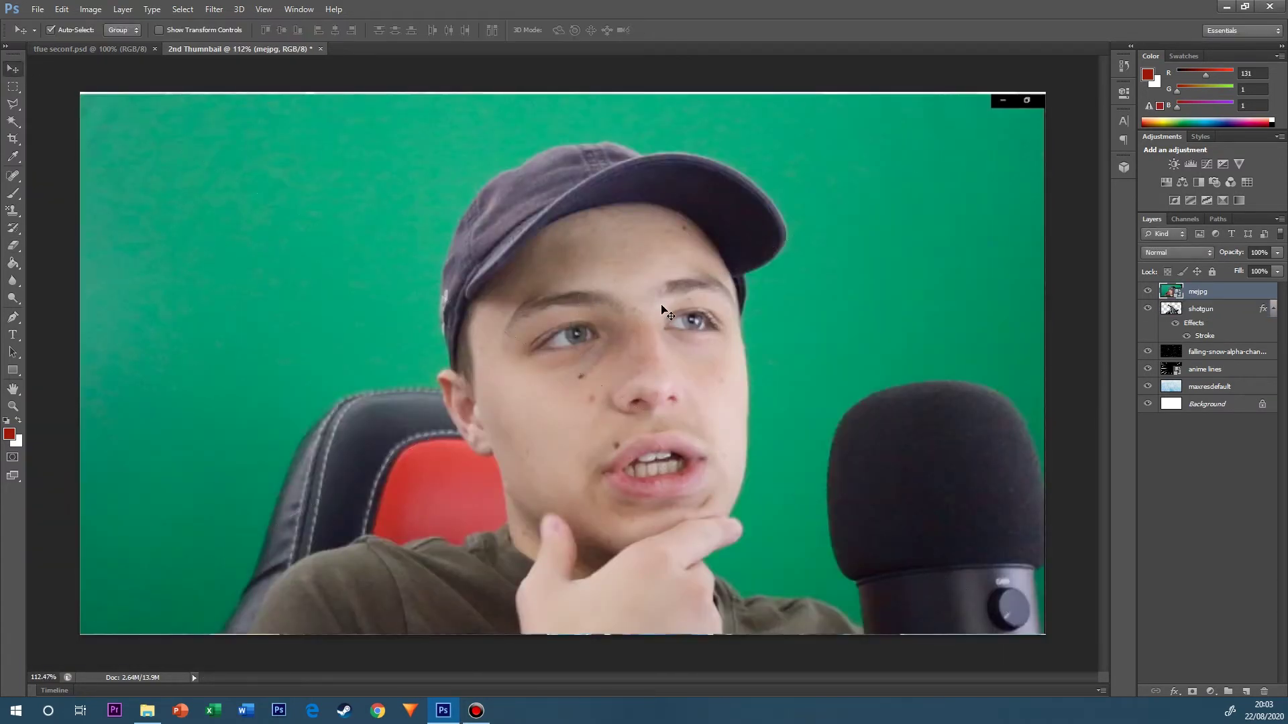
Delete thin full-width strips along the upper and lower edges of the mejpg photo.
key("m")
left_click_drag(80, 92, 1093, 112)
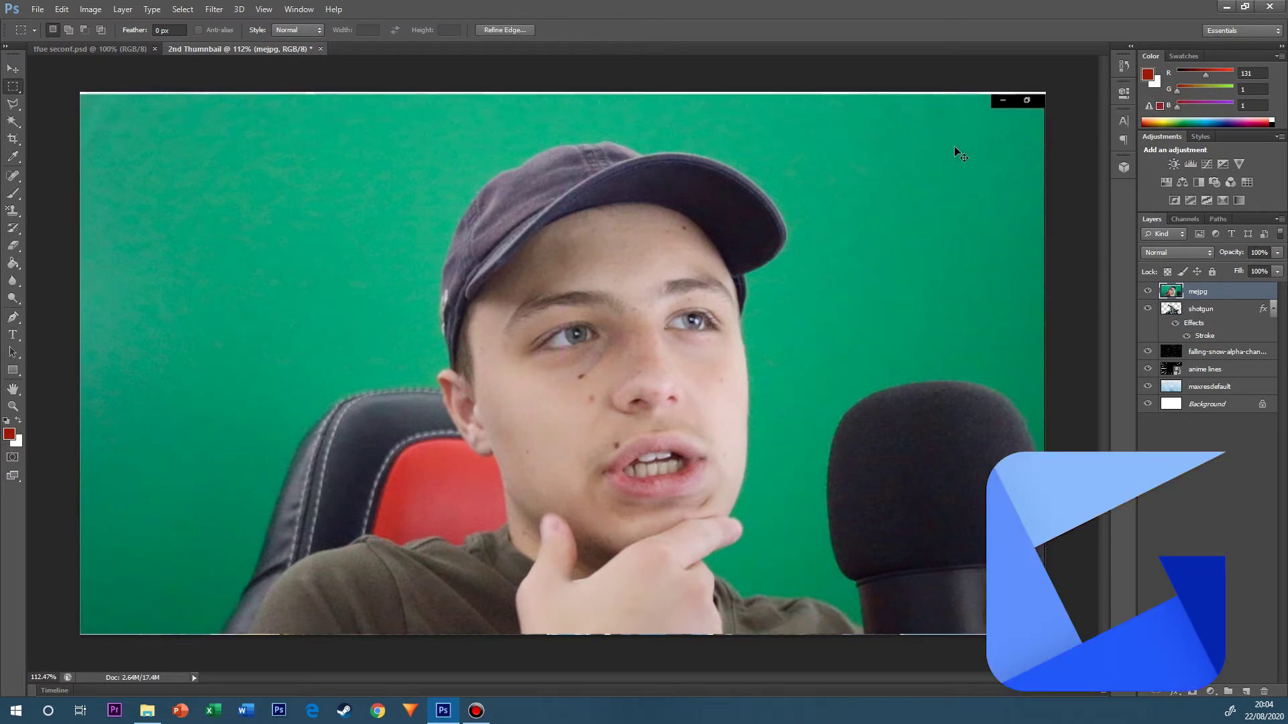
key("Delete")
key("ctrl+d")
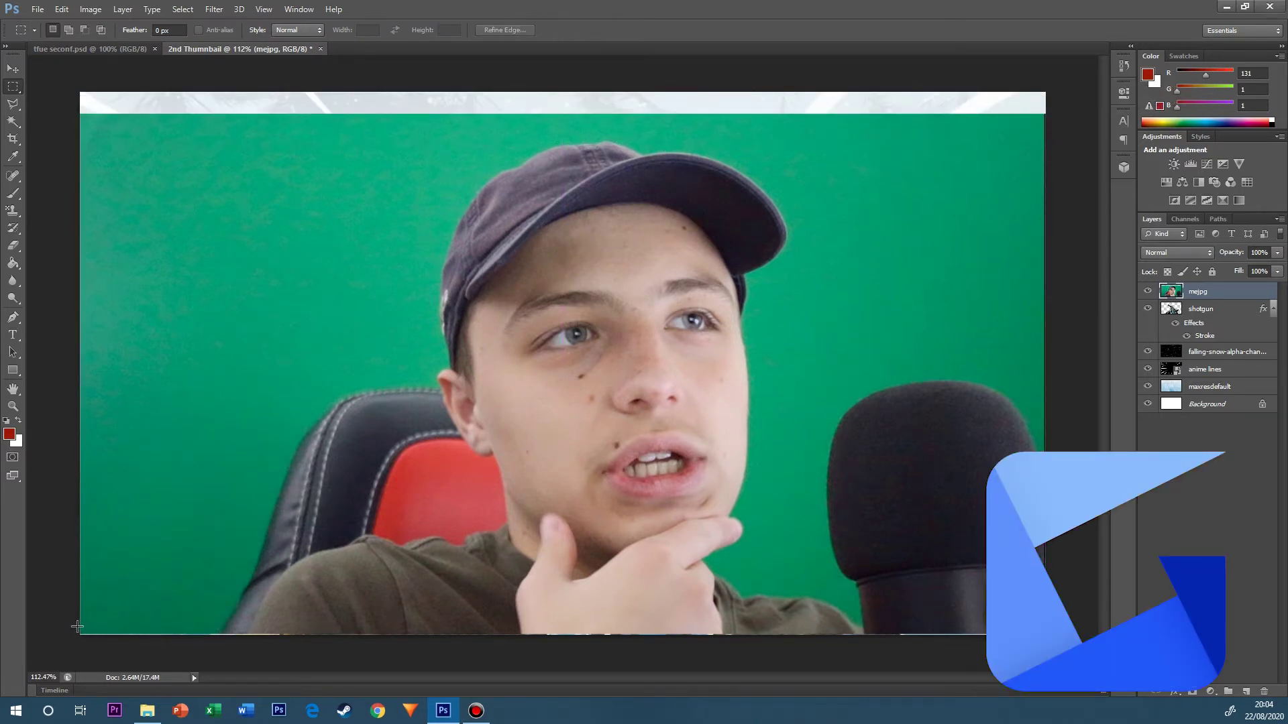
left_click_drag(66, 615, 1081, 662)
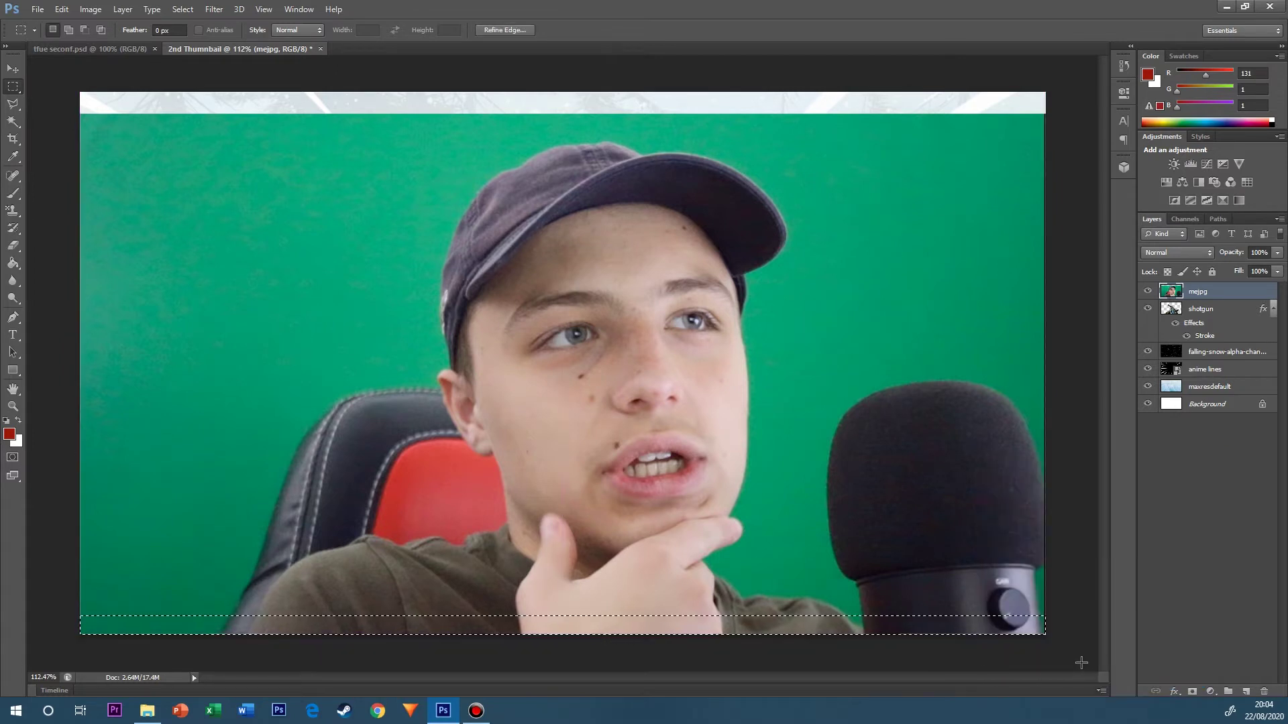
key("Delete")
key("ctrl+d")
Scale the mejpg photo down and position it over the right side of the shotgun.
key("ctrl+t")
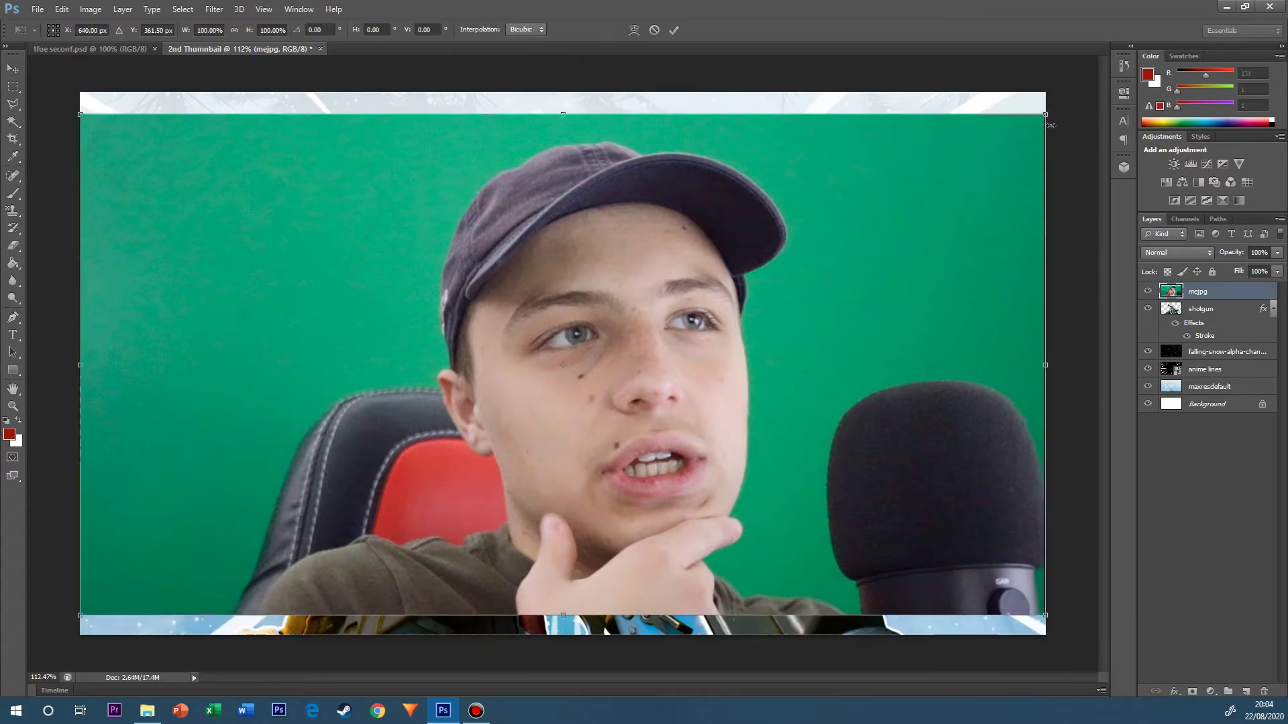
left_click_drag(1045, 114, 877, 189)
left_click_drag(777, 235, 945, 241)
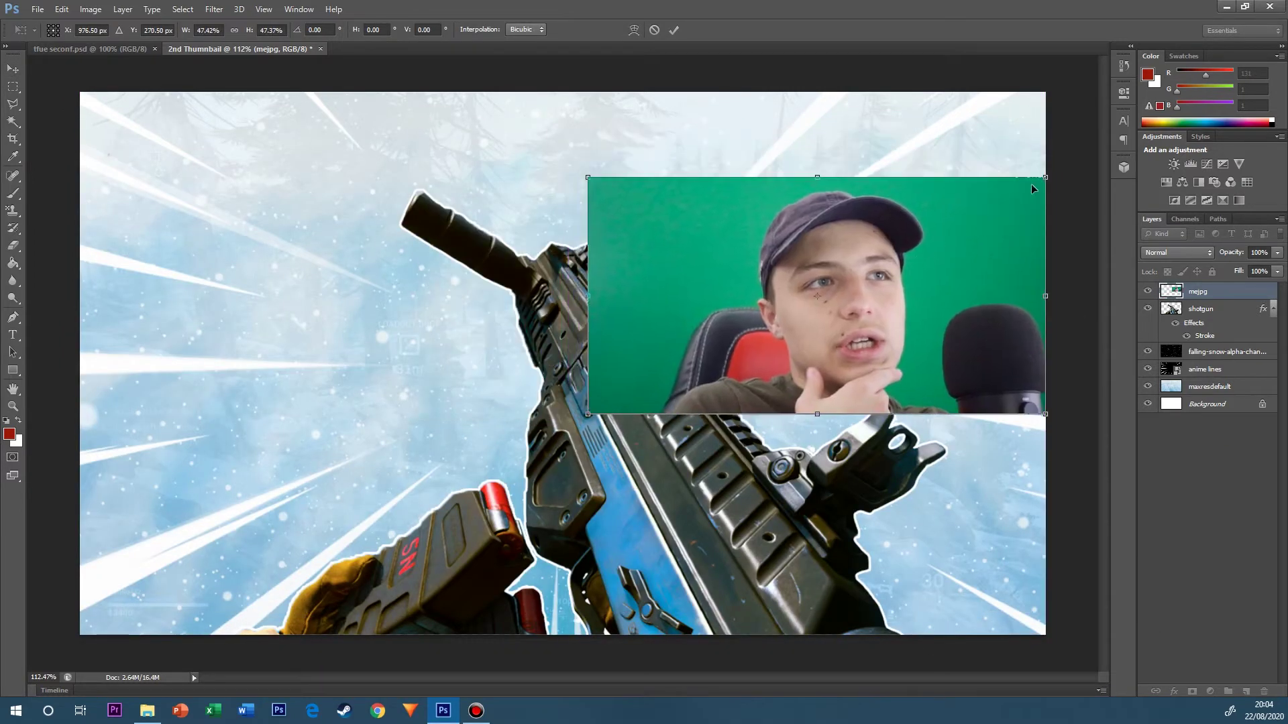
left_click_drag(1045, 172, 983, 224)
left_click_drag(804, 322, 842, 321)
key("Return")
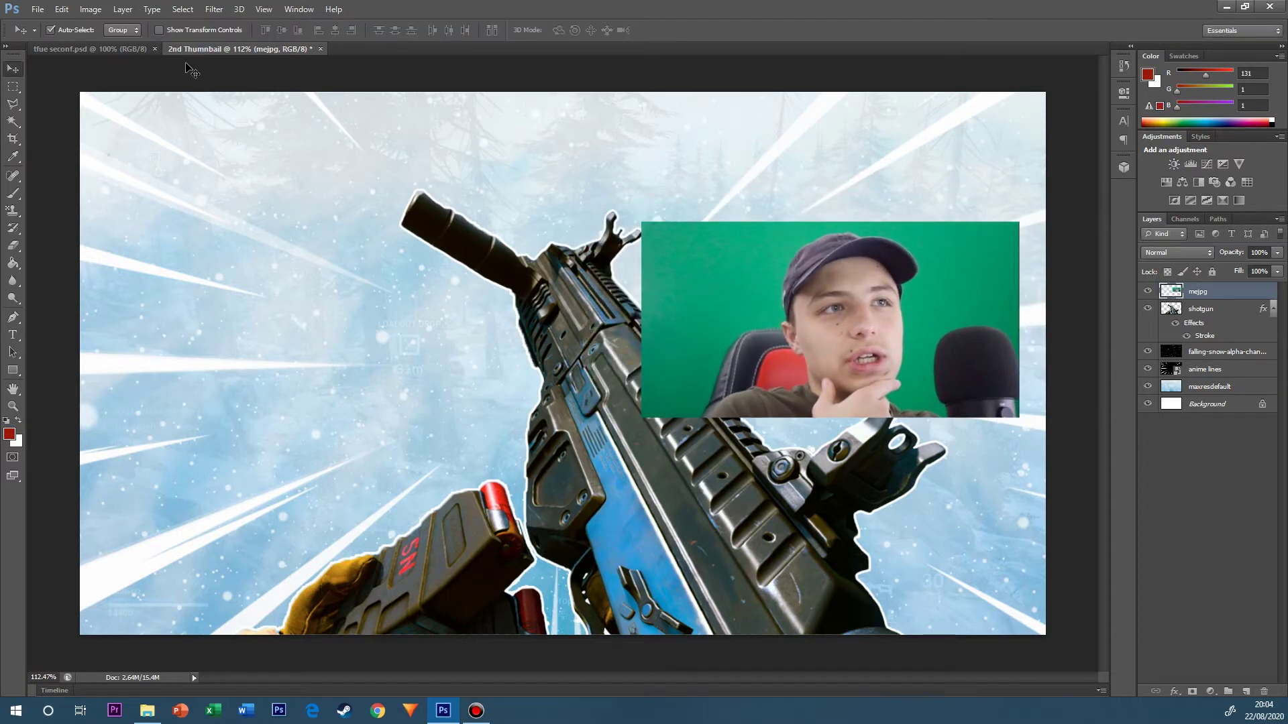
Flip the mejpg photo horizontally and shift it against the canvas's right edge.
left_click(65, 9)
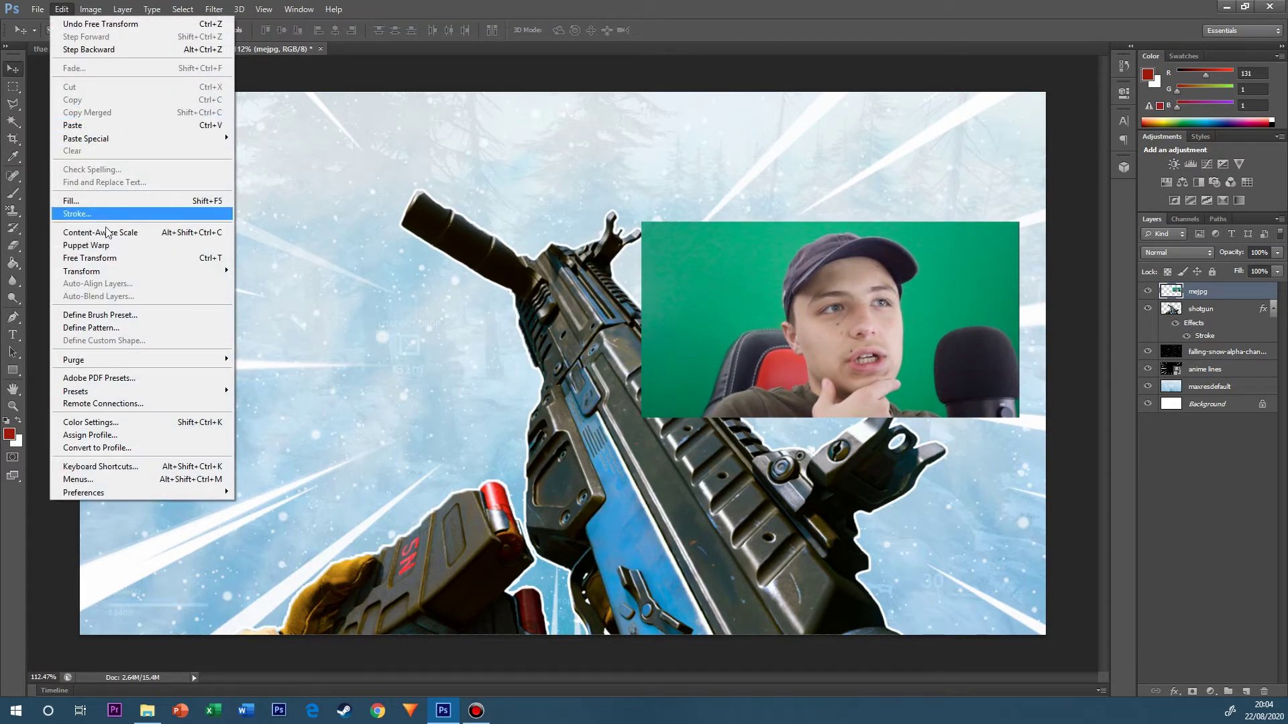
mouse_move(115, 275)
left_click(268, 416)
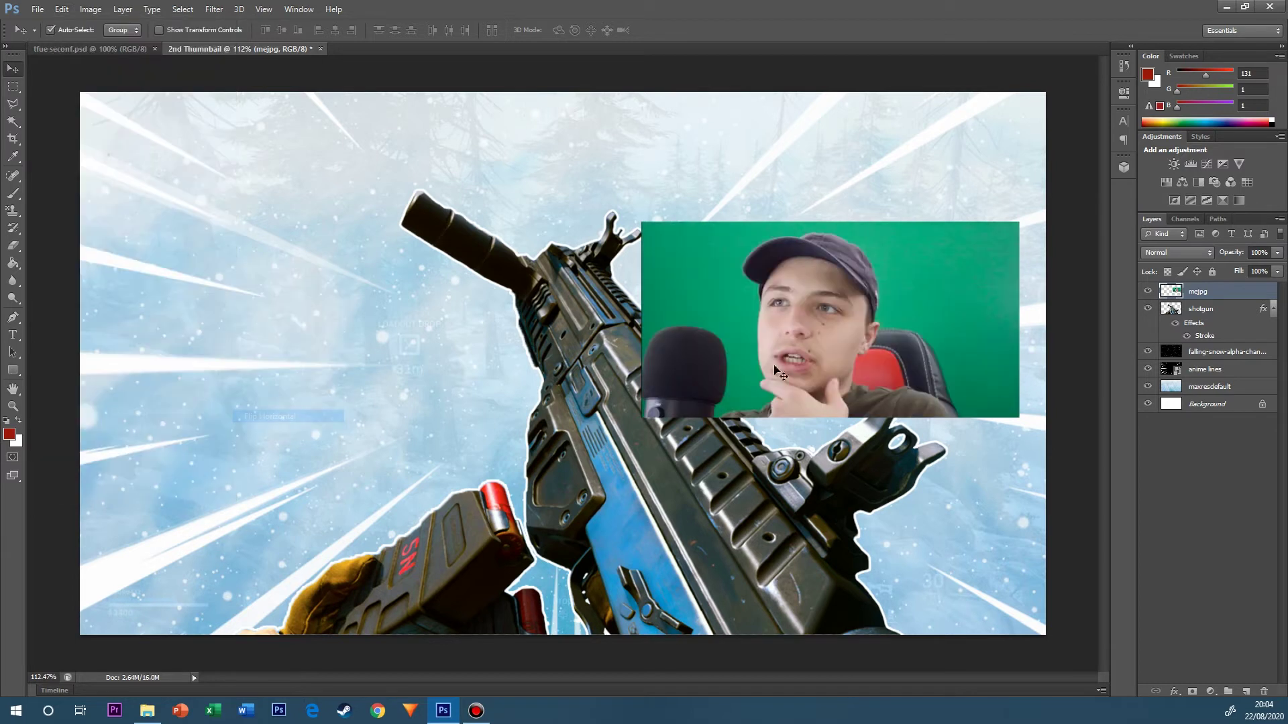
left_click_drag(970, 346, 1033, 356)
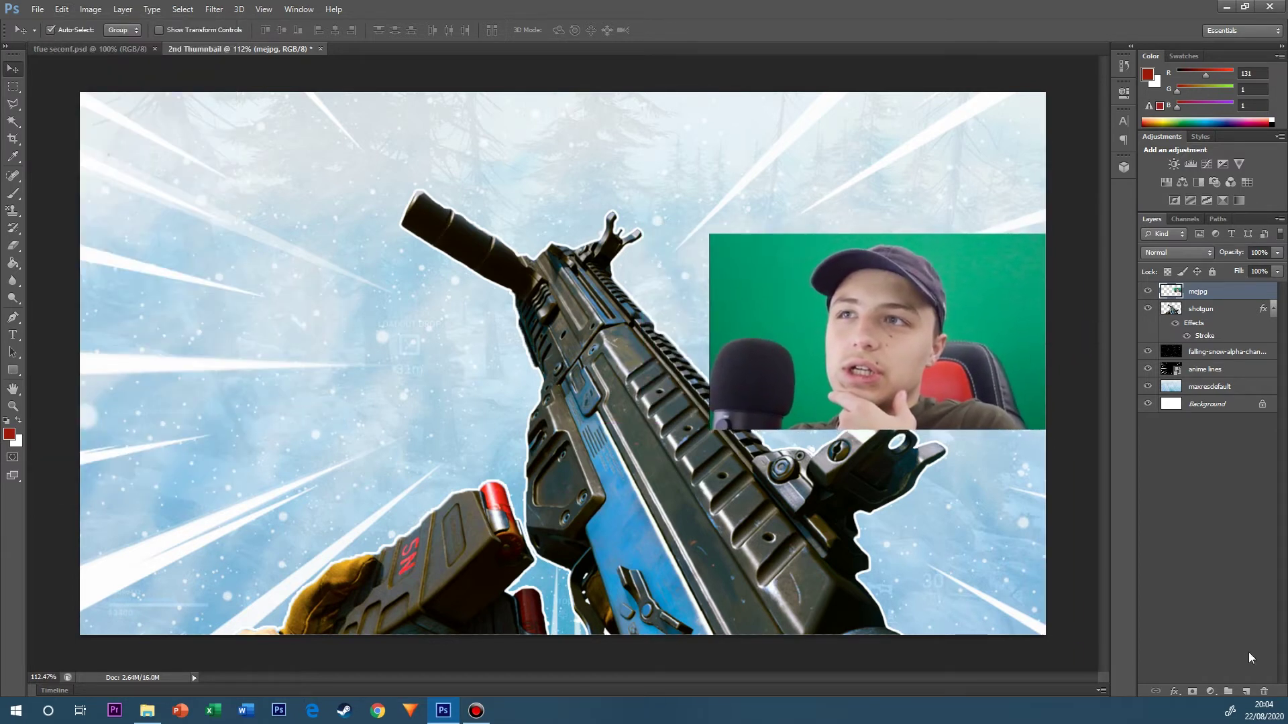
Create a new layer with a black-filled rectangle slightly larger than the mejpg photo.
left_click(1244, 692)
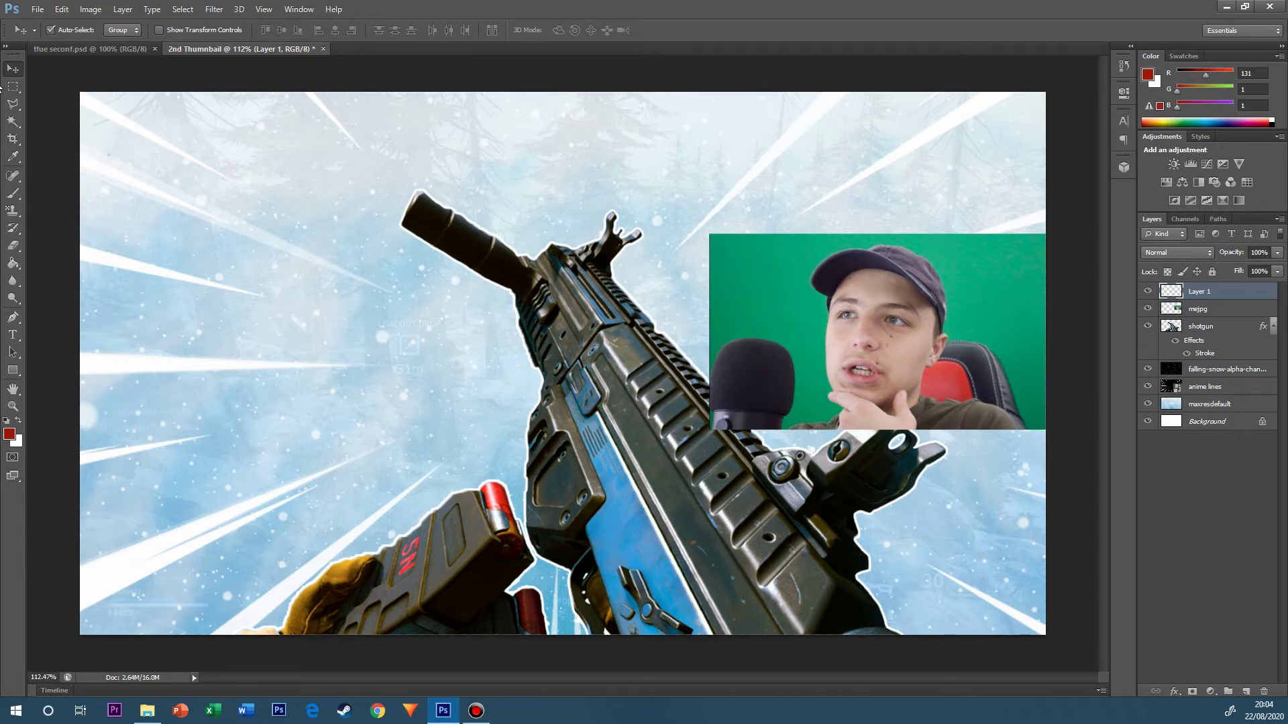
left_click(12, 87)
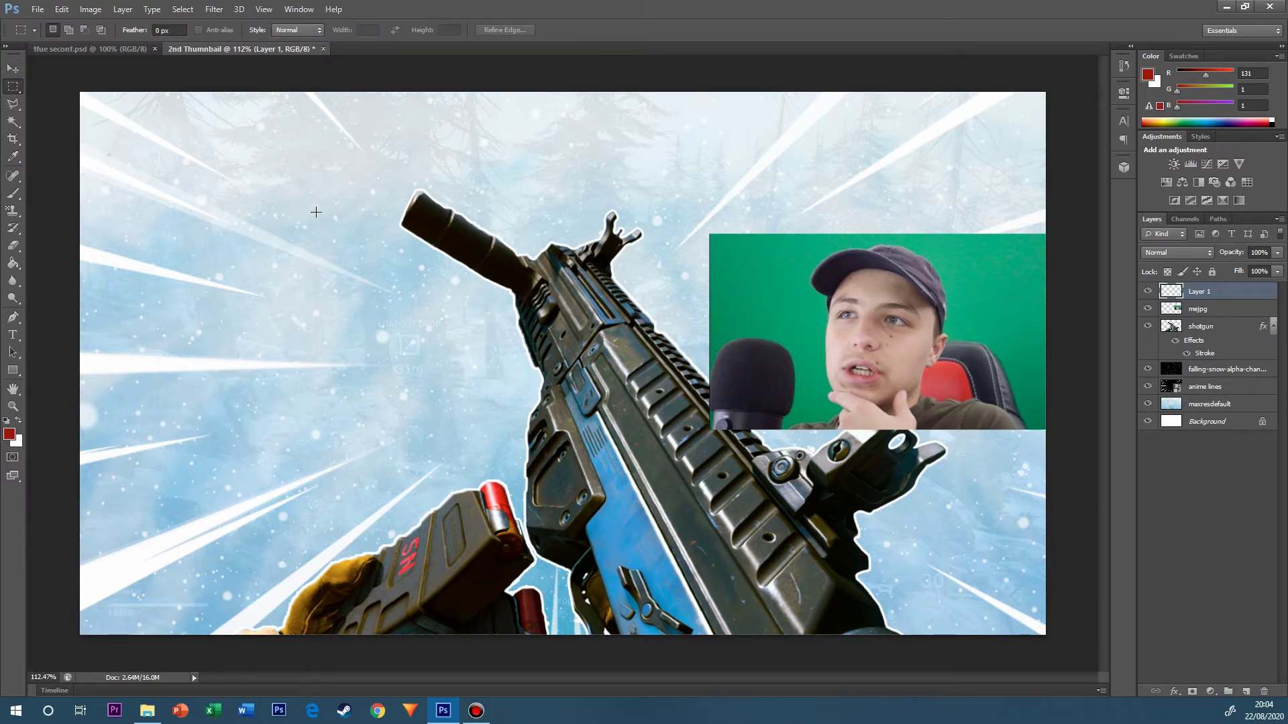
mouse_move(292, 195)
left_mouse_down()
mouse_move(776, 433)
mouse_move(773, 447)
left_mouse_up()
key("g")
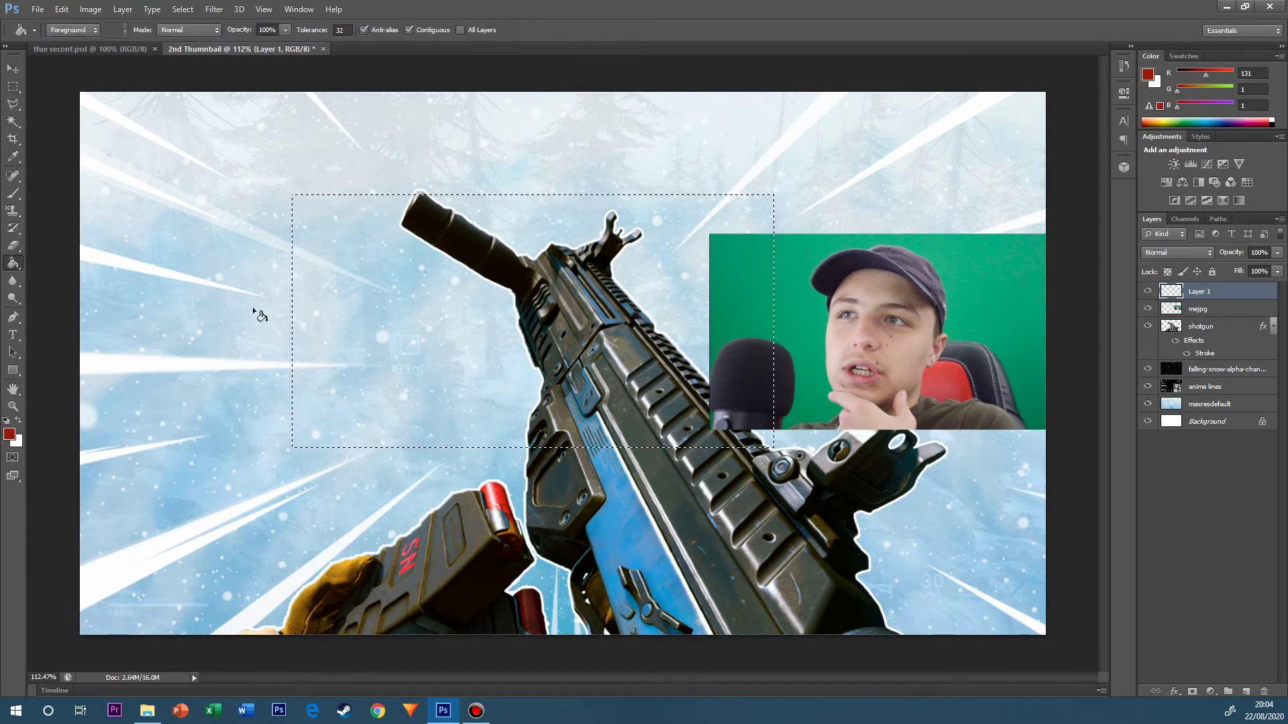
left_click(10, 434)
left_click(791, 389)
left_click(934, 213)
left_click(436, 289)
left_click(13, 87)
key("ctrl+d")
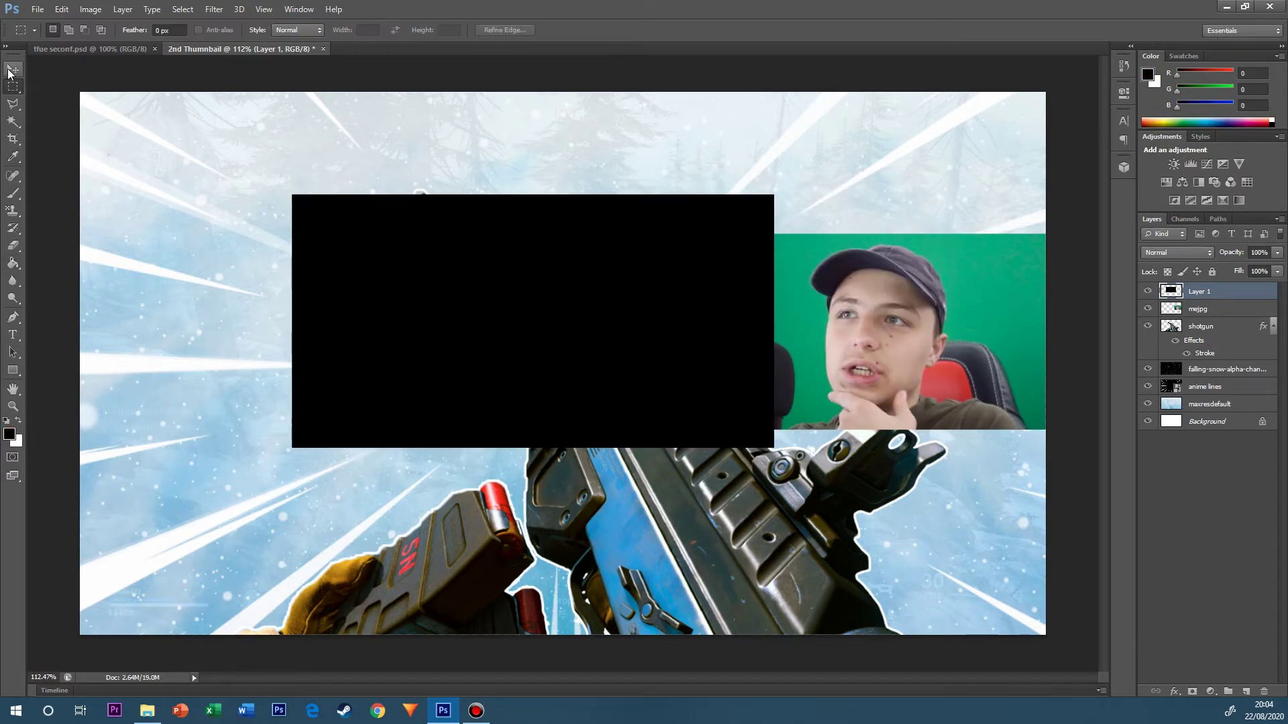
Reorder the black rectangle below the mejpg layer and position it behind the photo as a frame.
left_click(10, 71)
left_click_drag(680, 362, 986, 361)
left_click_drag(1191, 287, 1194, 318)
left_click_drag(604, 271, 715, 284)
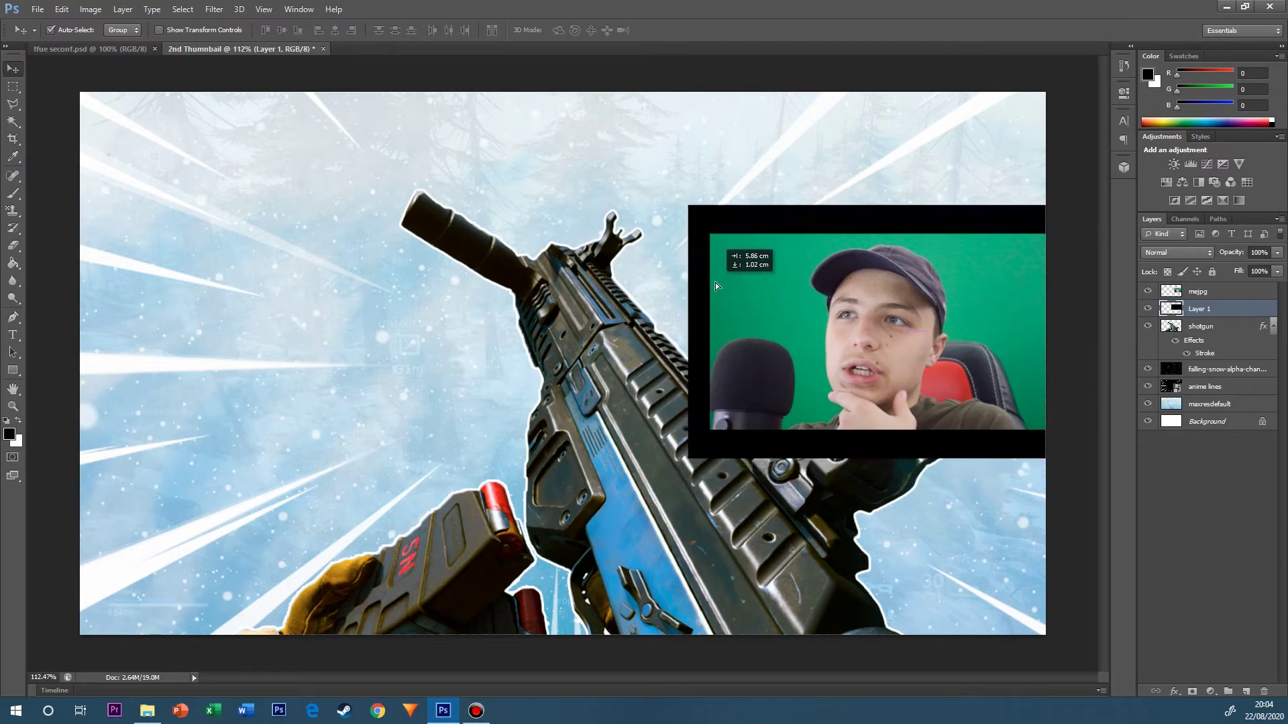
Scale the black rectangle to about 86% width and 82% height, leaving a thin border around the photo.
key("ctrl+t")
scroll(400, 501, "up", 3)
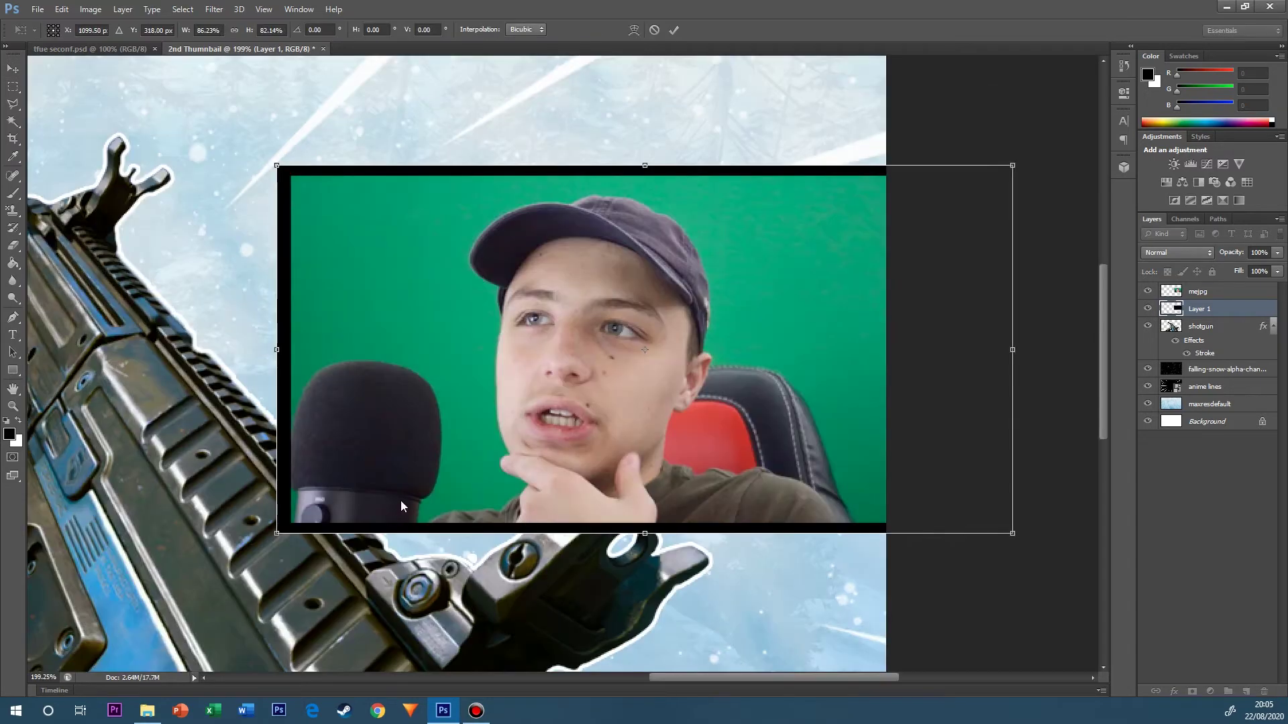
key("alt+space")
key("Escape")
key("Return")
scroll(244, 316, "down", 3)
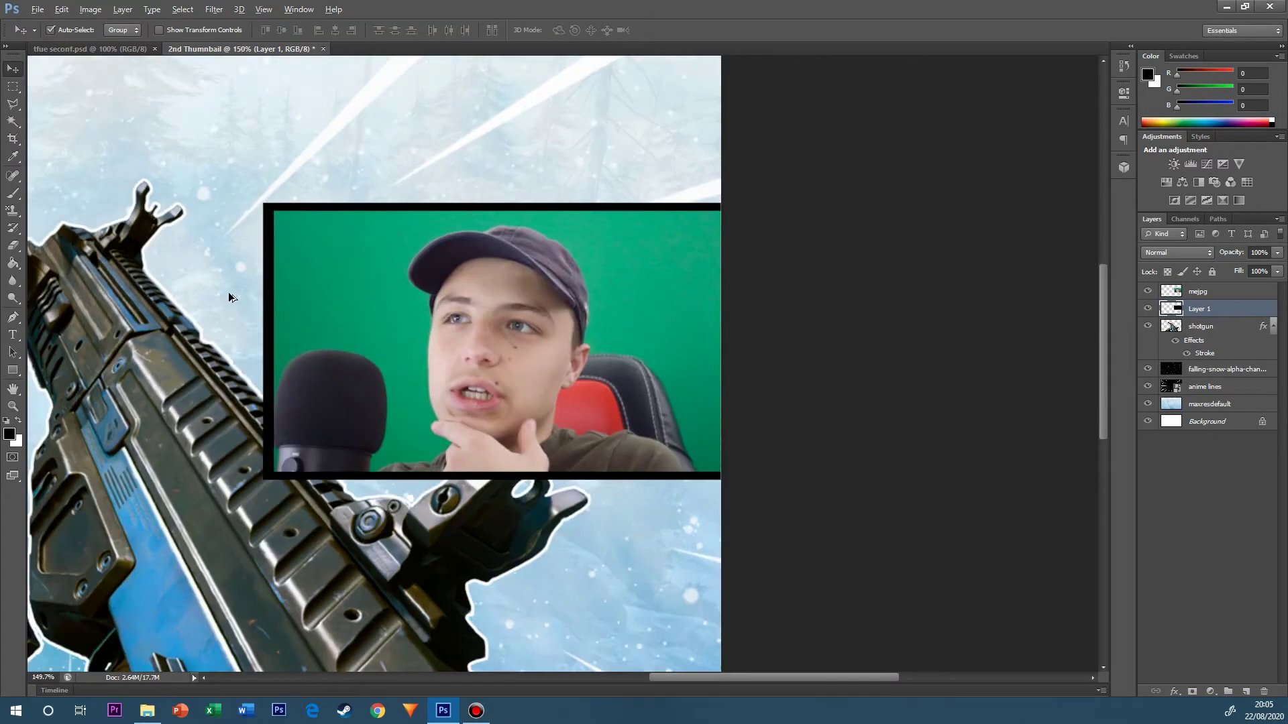
Add a white outside stroke to the black frame rectangle on Layer 1.
scroll(244, 317, "down", 3)
scroll(354, 324, "up", 3)
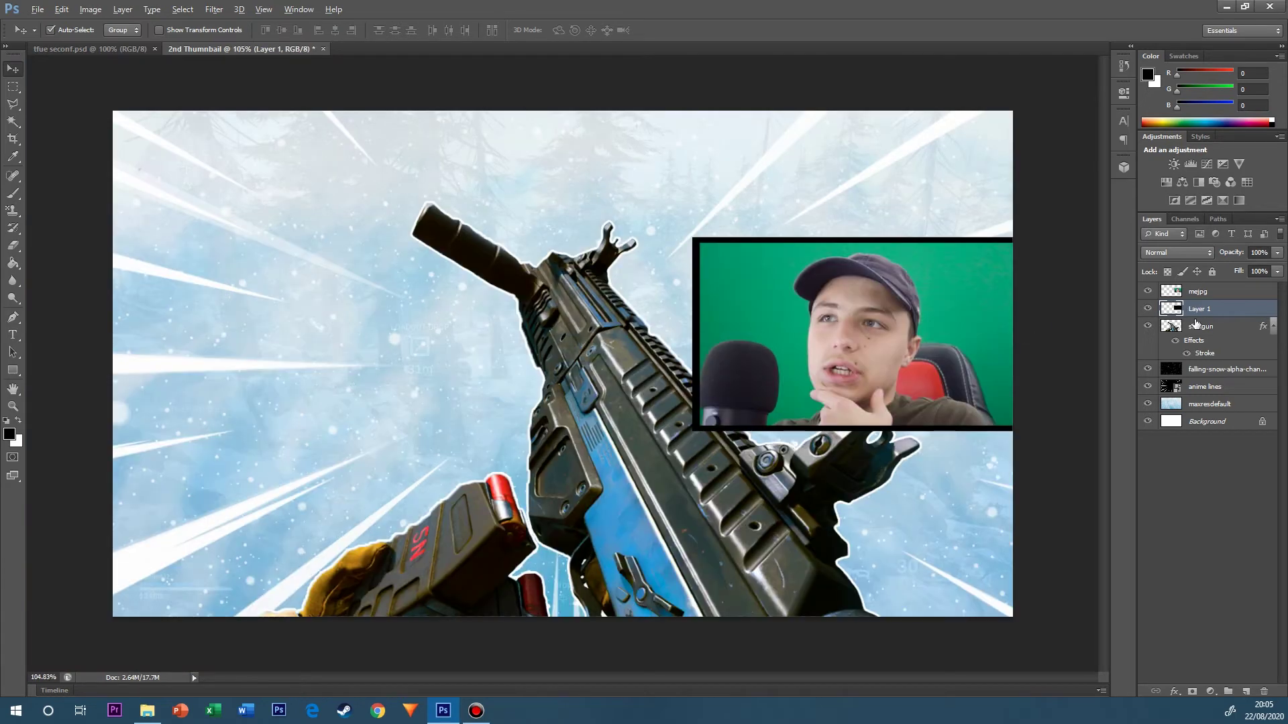
double_click(1228, 305)
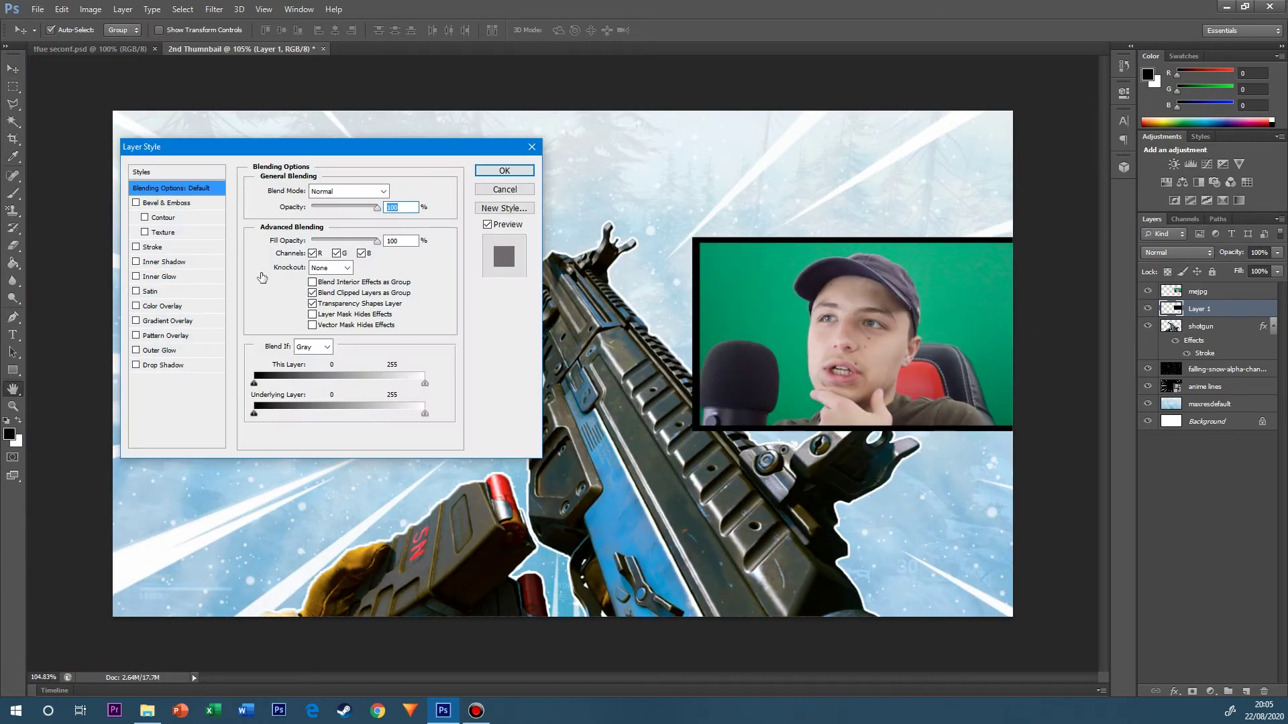
left_click(153, 247)
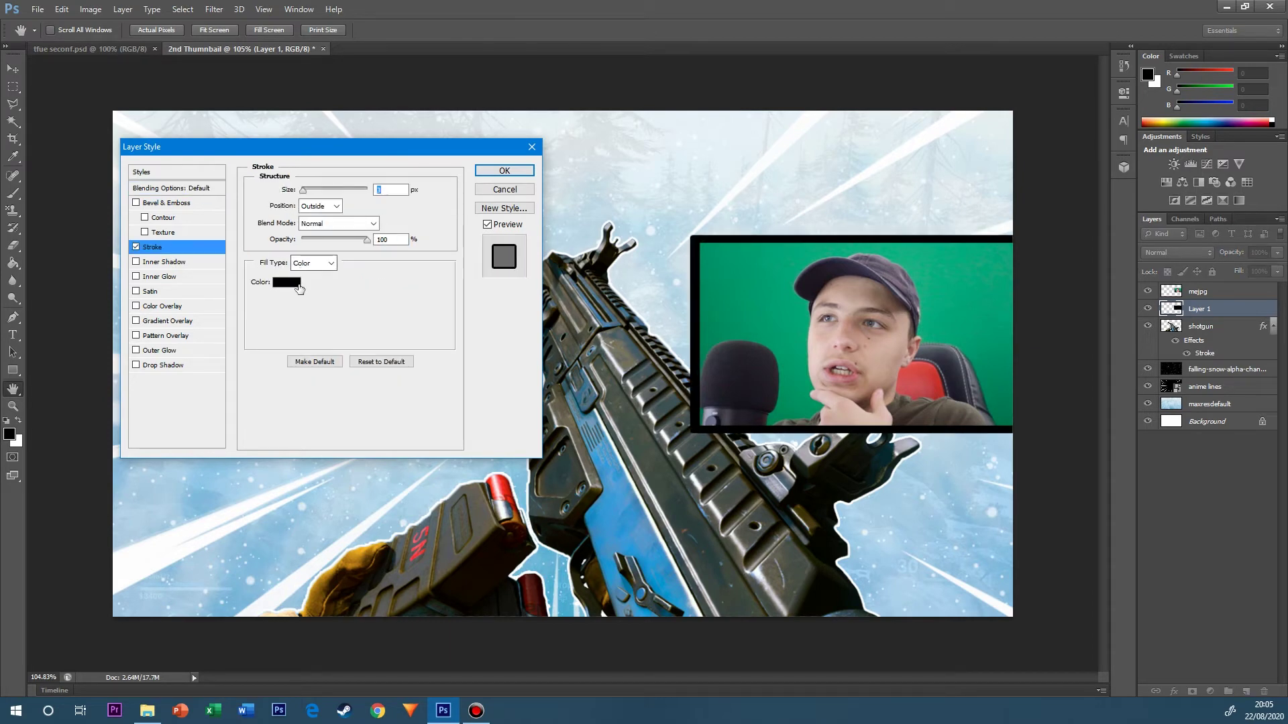
left_click(299, 288)
left_click(648, 205)
left_click(940, 213)
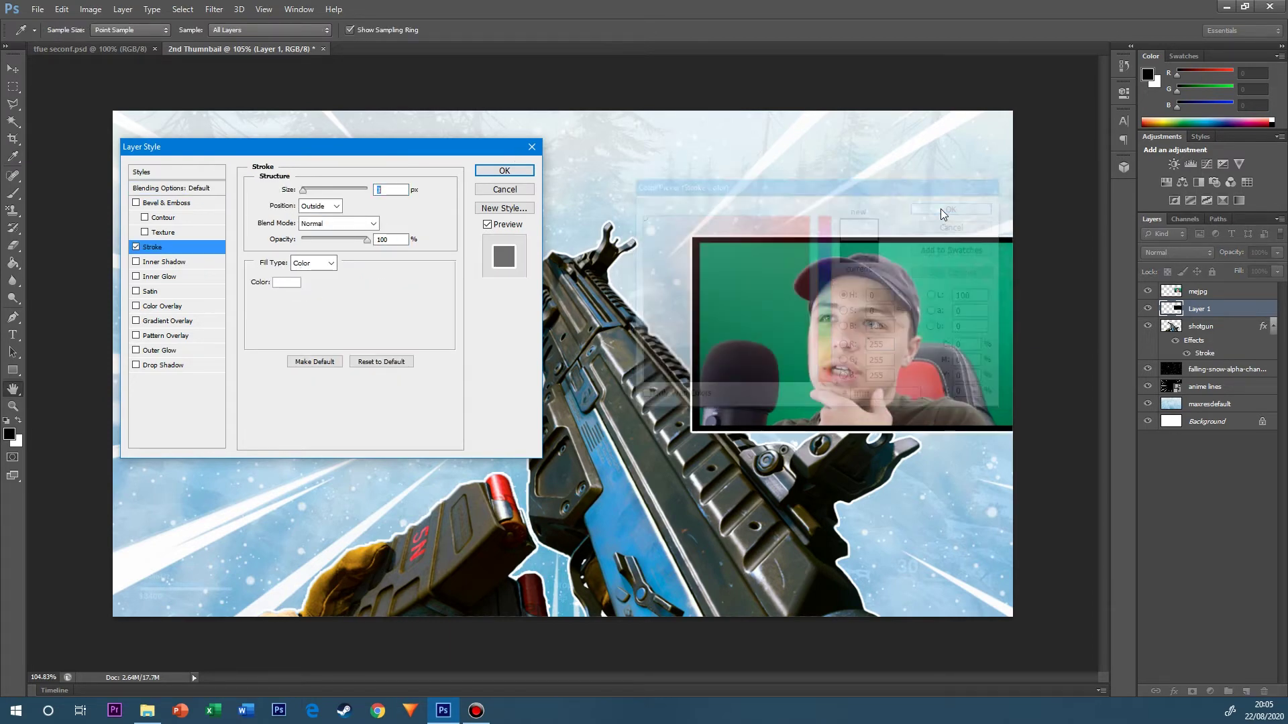
Add a drop shadow to the black frame with distance 8 px, spread 16% and size 32 px.
left_click(169, 366)
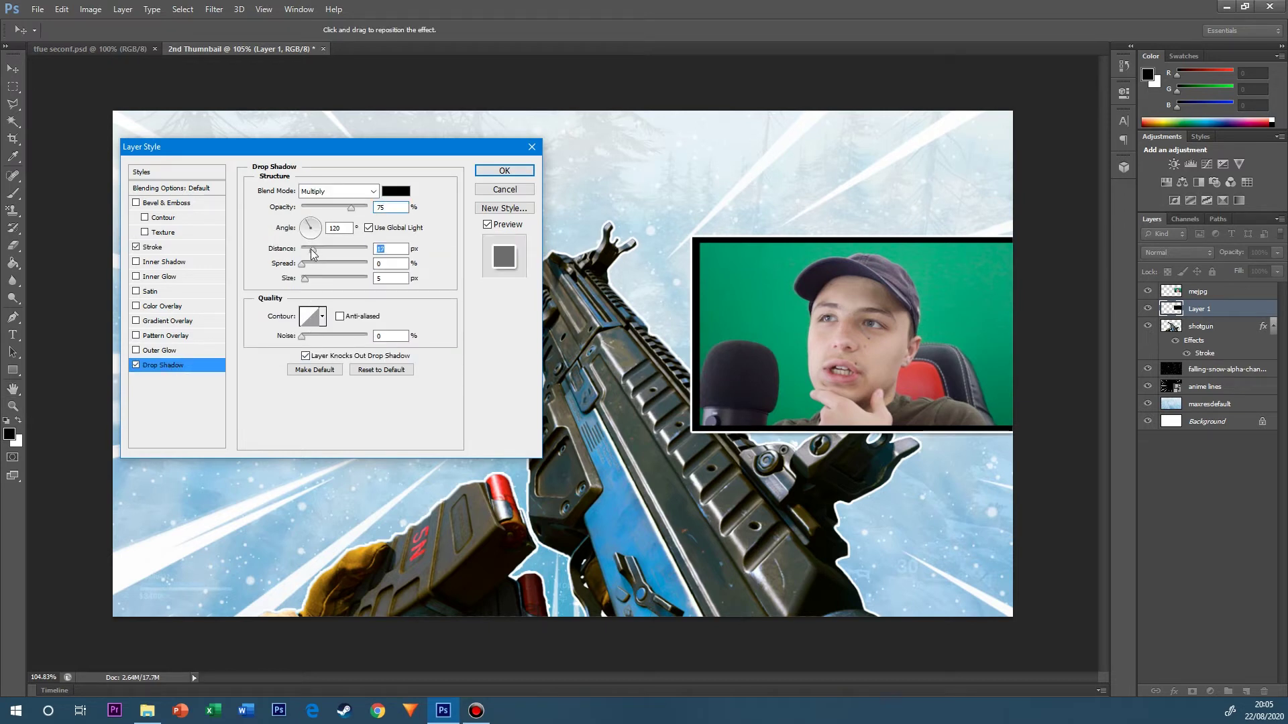
left_click_drag(311, 250, 315, 282)
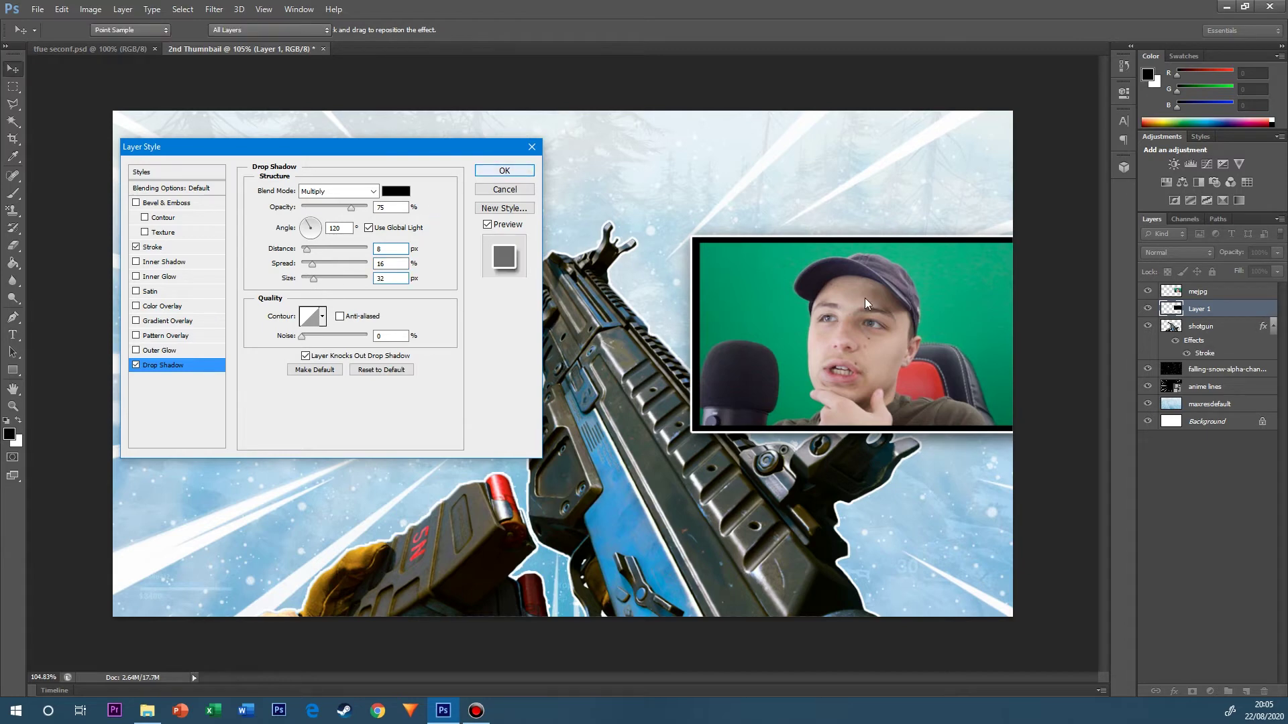
key("Return")
Merge the mejpg photo with its frame layer and place the merged layer below the shotgun layer.
left_click(1221, 296, "shift")
right_click(1221, 296)
left_click(1074, 486)
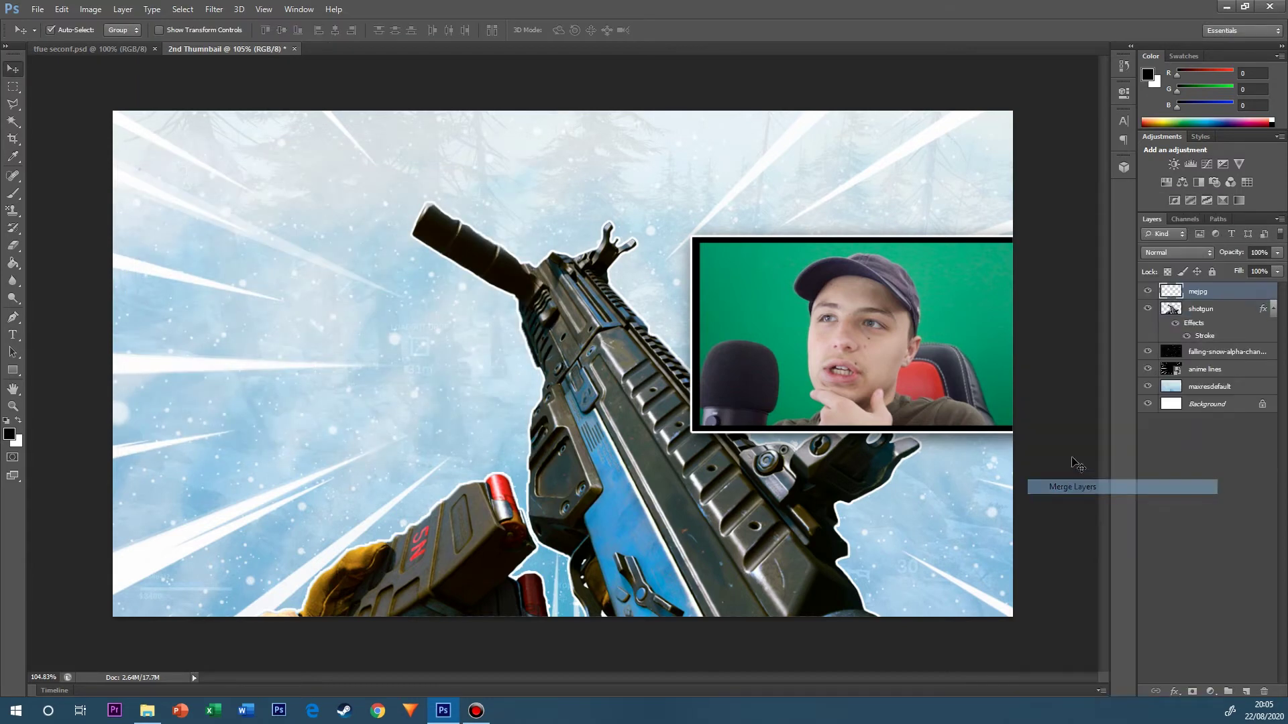
left_click_drag(1219, 296, 1207, 345)
Rotate the framed photo slightly clockwise so it sits tilted behind the shotgun.
key("ctrl+t")
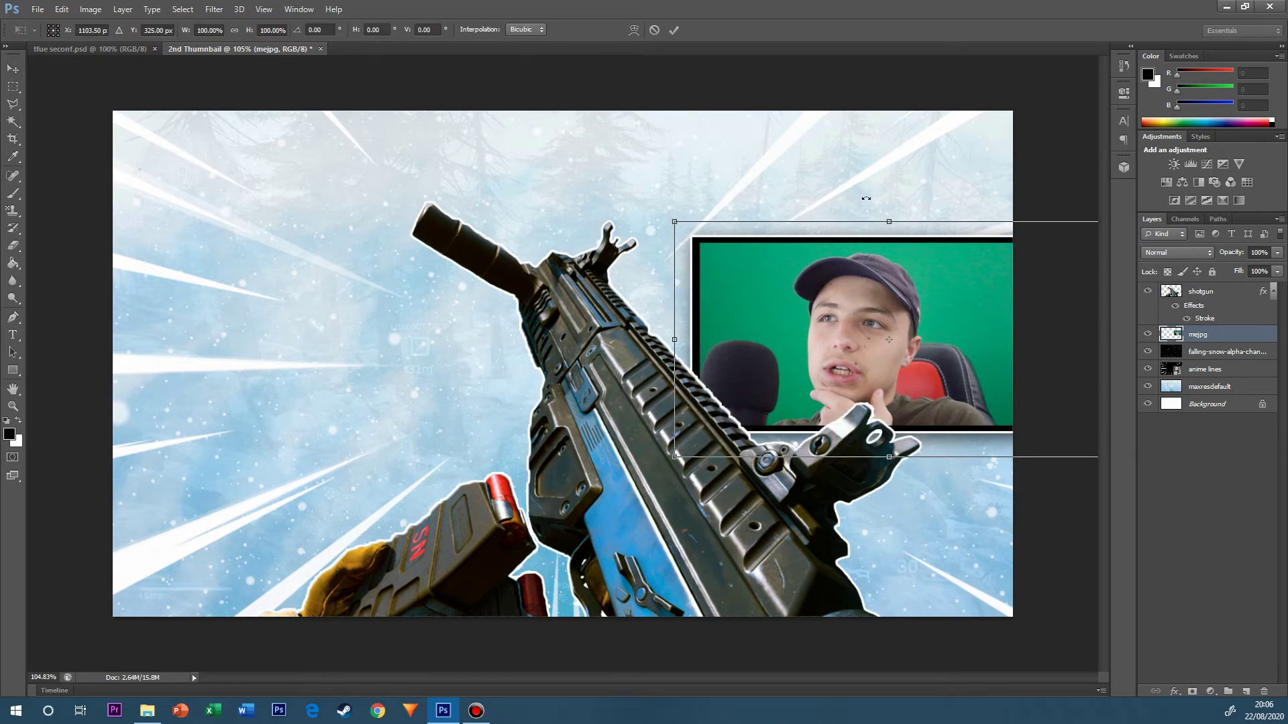
left_click_drag(866, 199, 886, 108)
key("Return")
Try Auto Contrast on the framed photo and undo it.
left_click(92, 9)
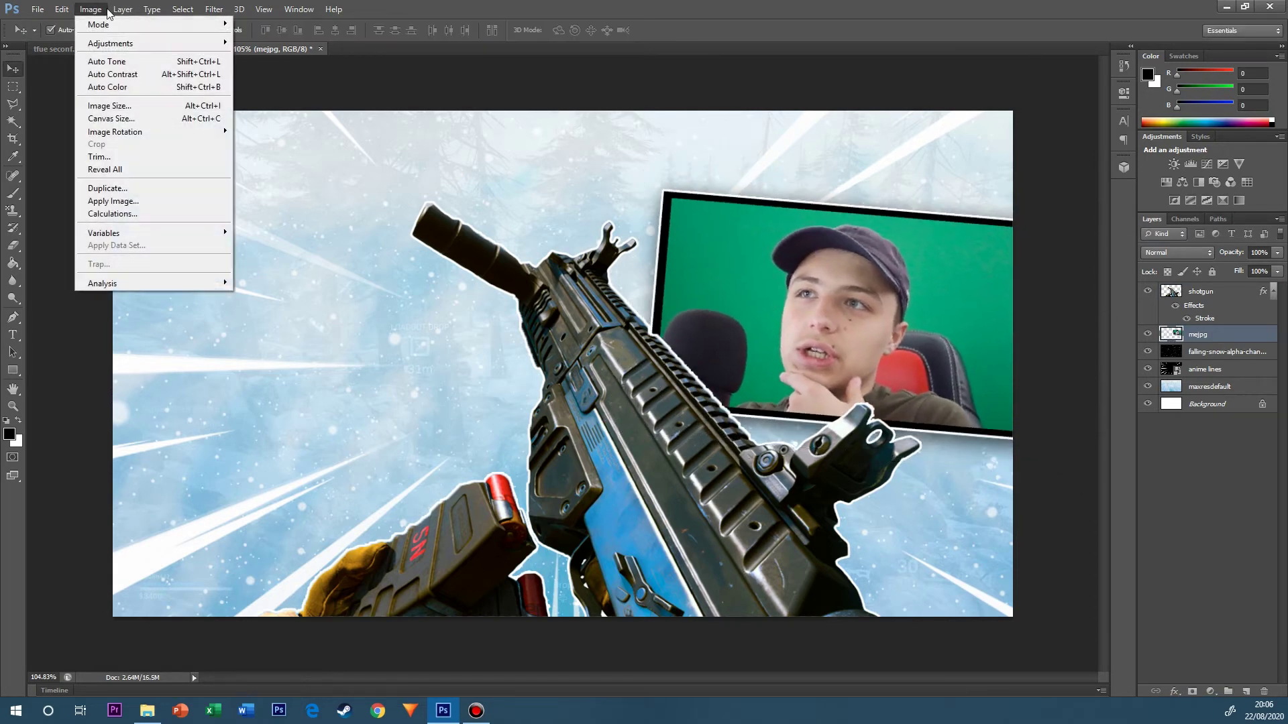
left_click(113, 74)
left_click(61, 9)
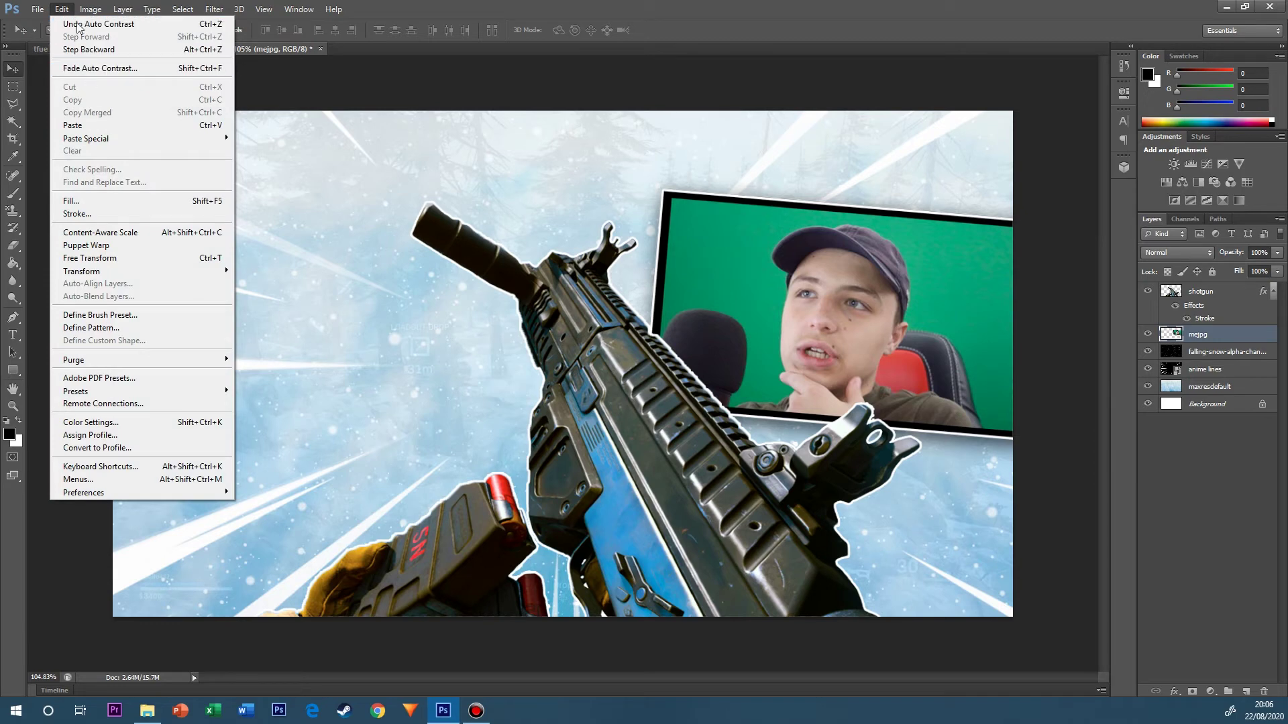
left_click(77, 25)
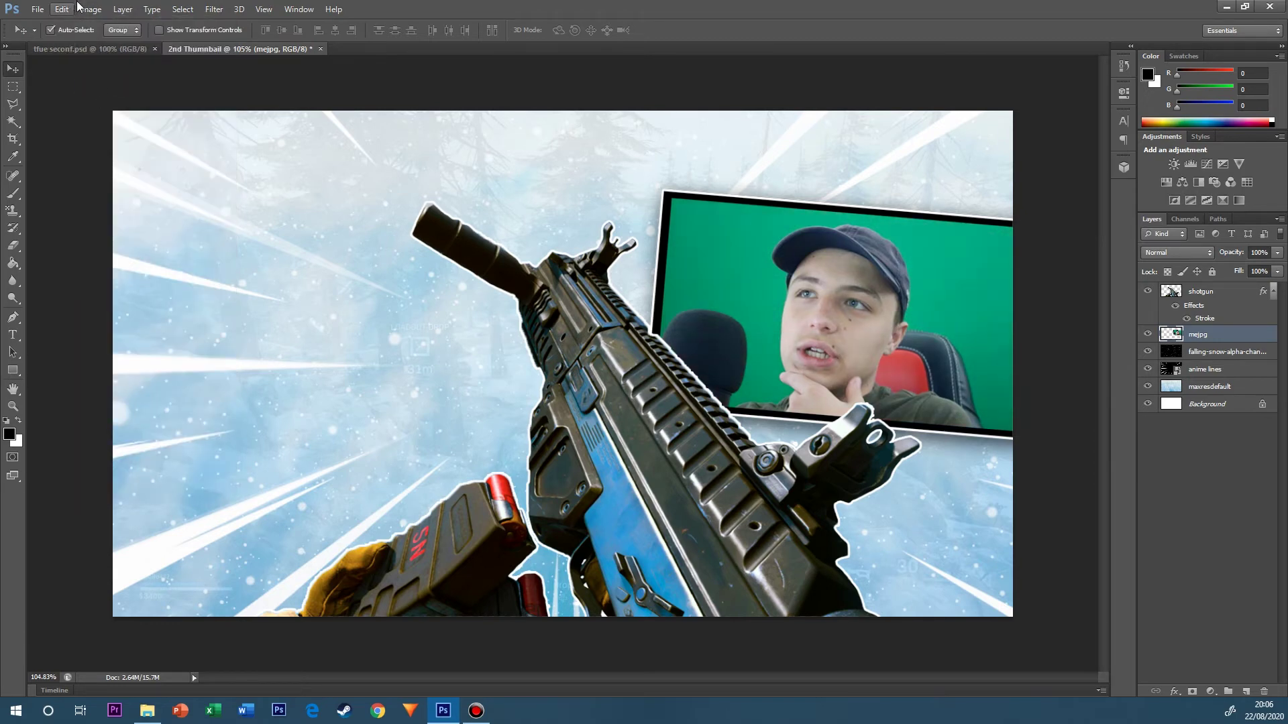
Apply Auto Tone to the framed photo, set its saturation to +100 and raise its vibrance.
left_click(81, 15)
left_click(102, 59)
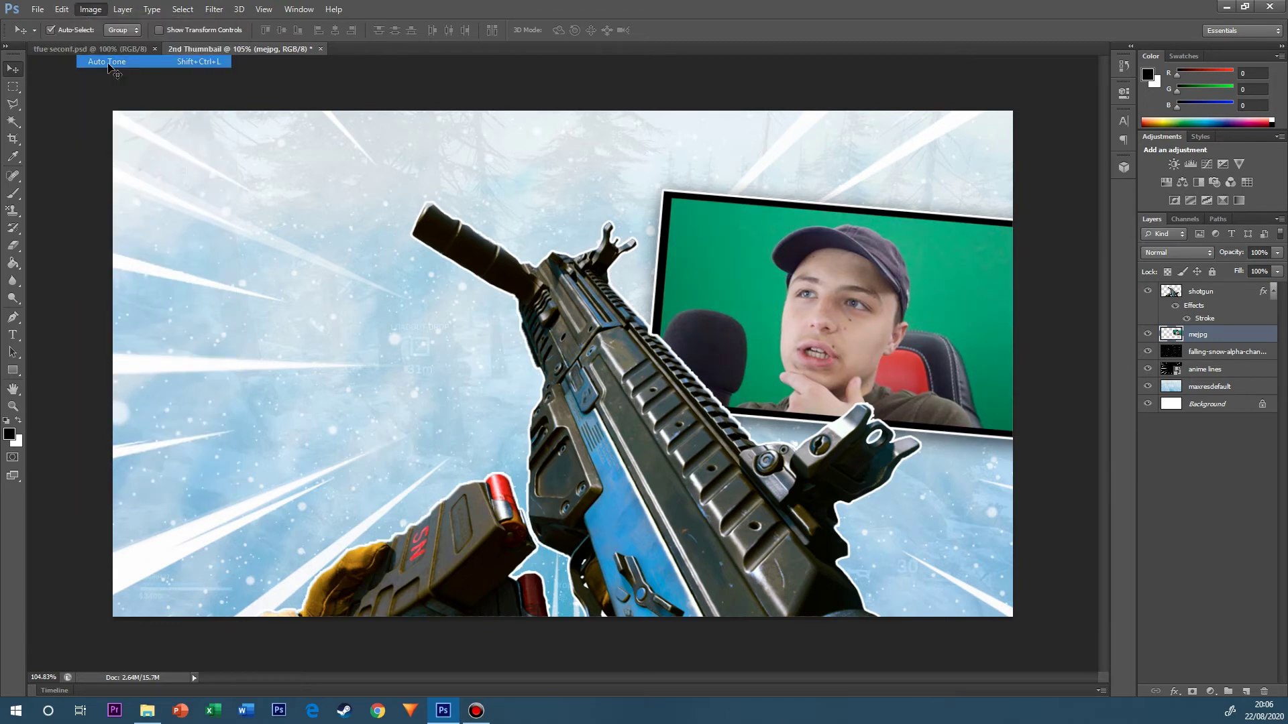
left_click(94, 10)
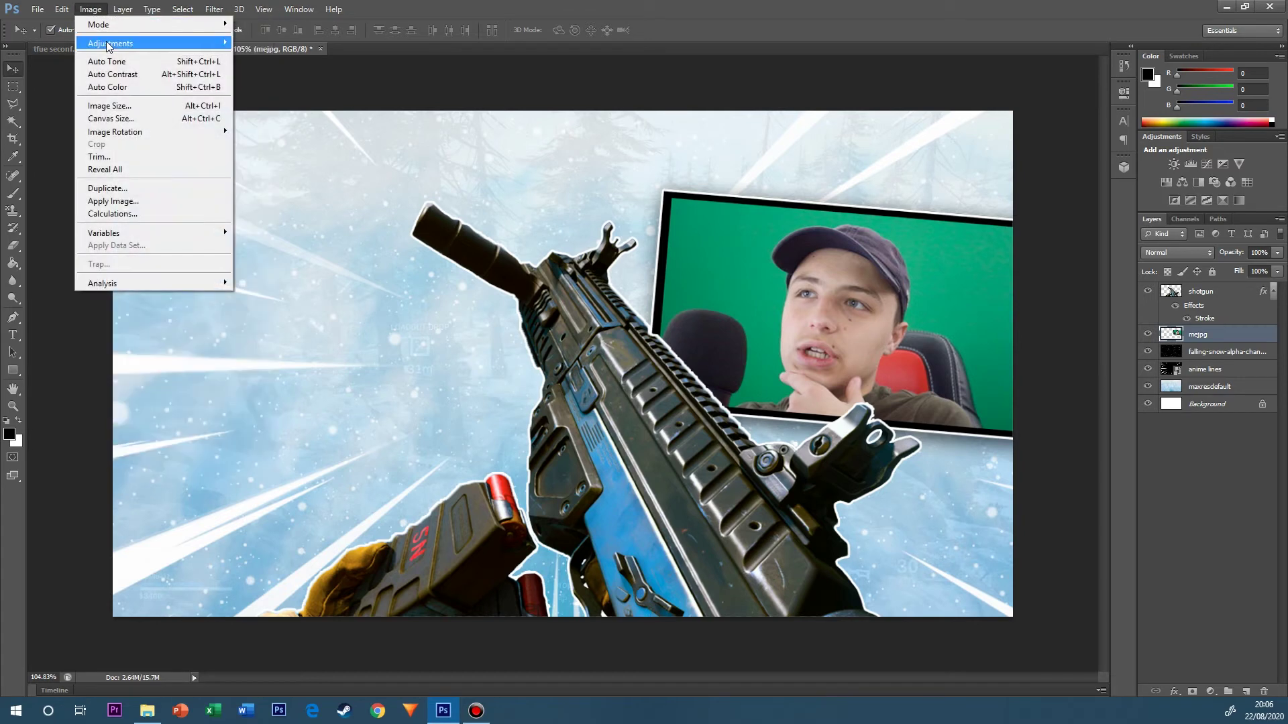
mouse_move(168, 43)
left_click(260, 99)
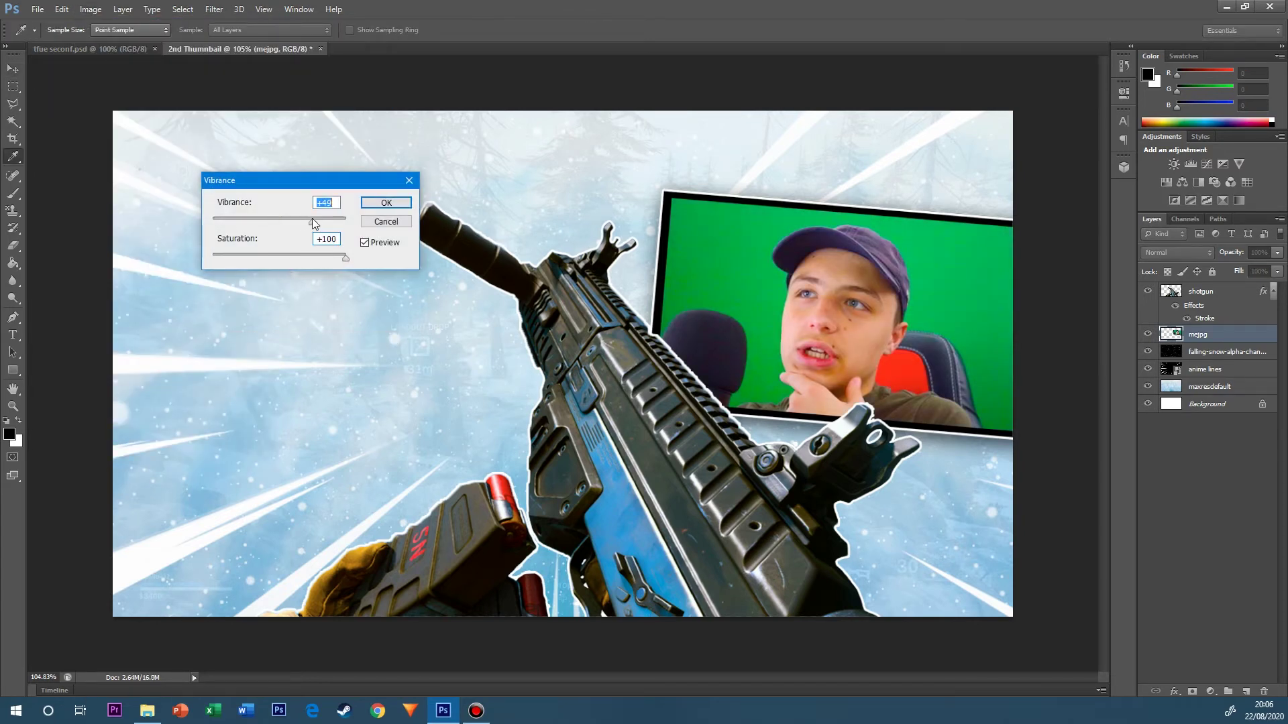
left_click_drag(312, 219, 346, 219)
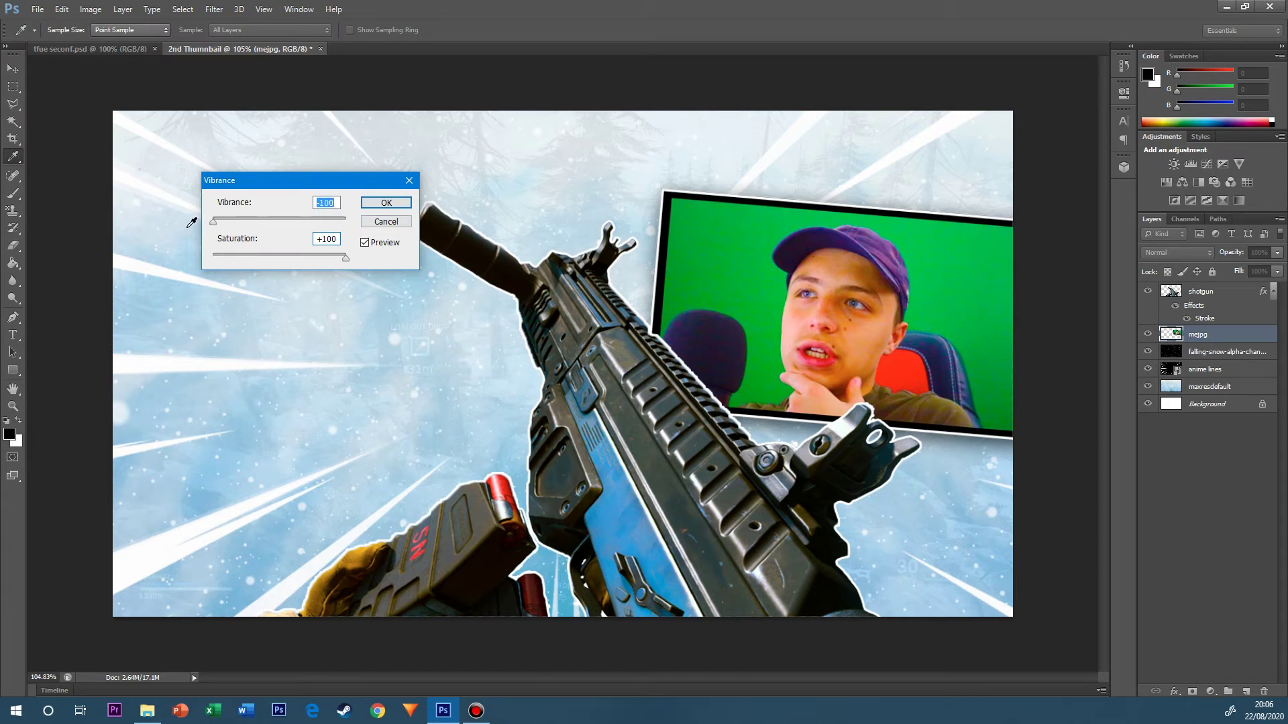
left_click_drag(213, 221, 328, 222)
left_click(390, 201)
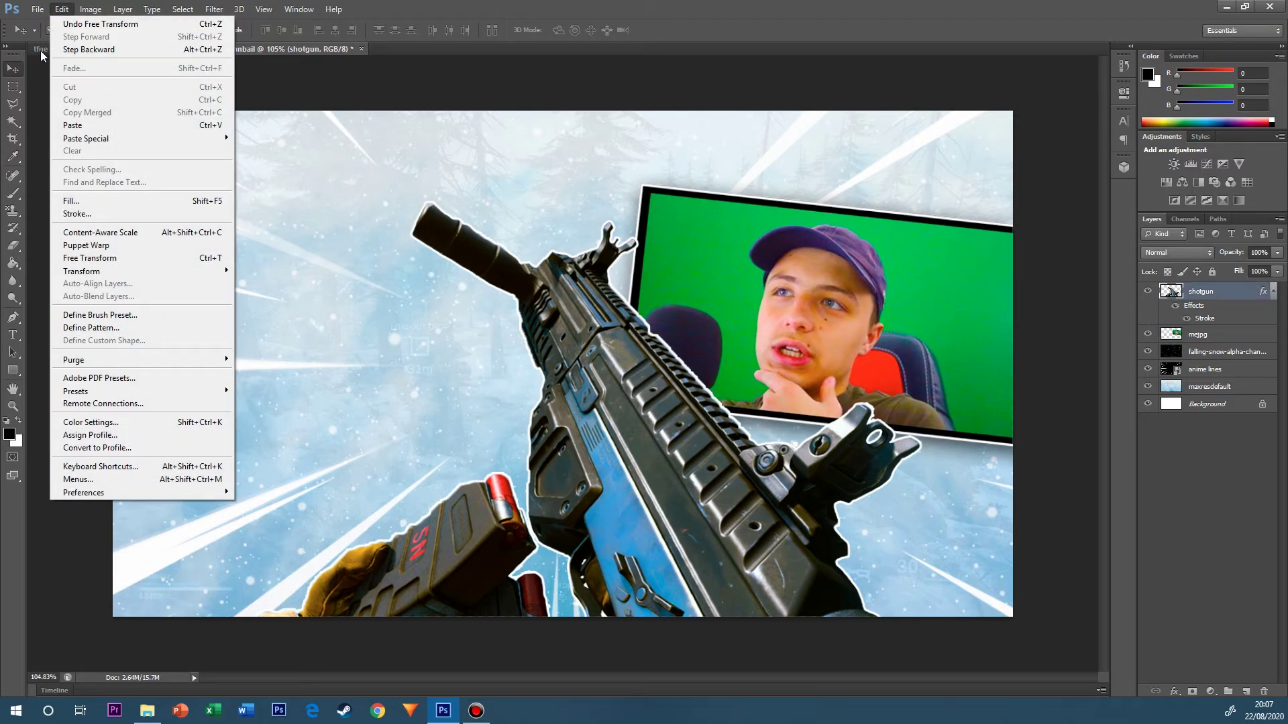
Adjust the shotgun layer's vibrance and saturation, set its brightness to 150 and raise its contrast.
left_click(40, 50)
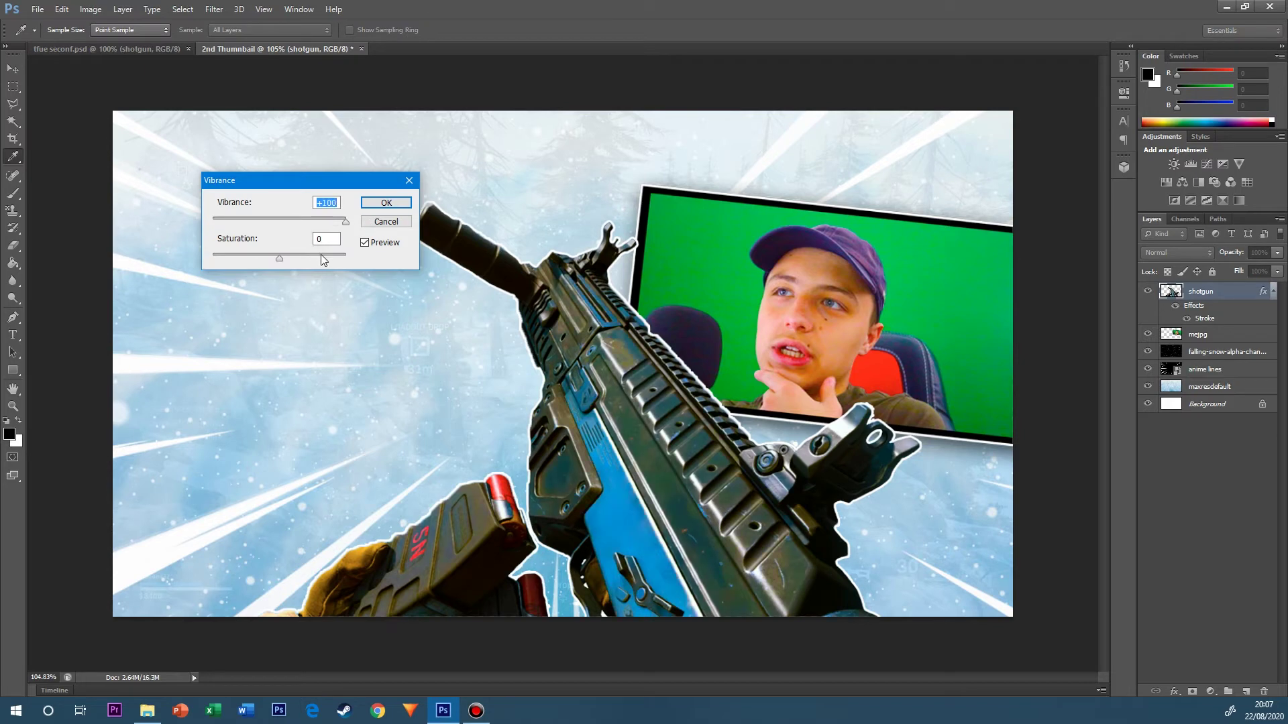
left_click_drag(324, 258, 360, 255)
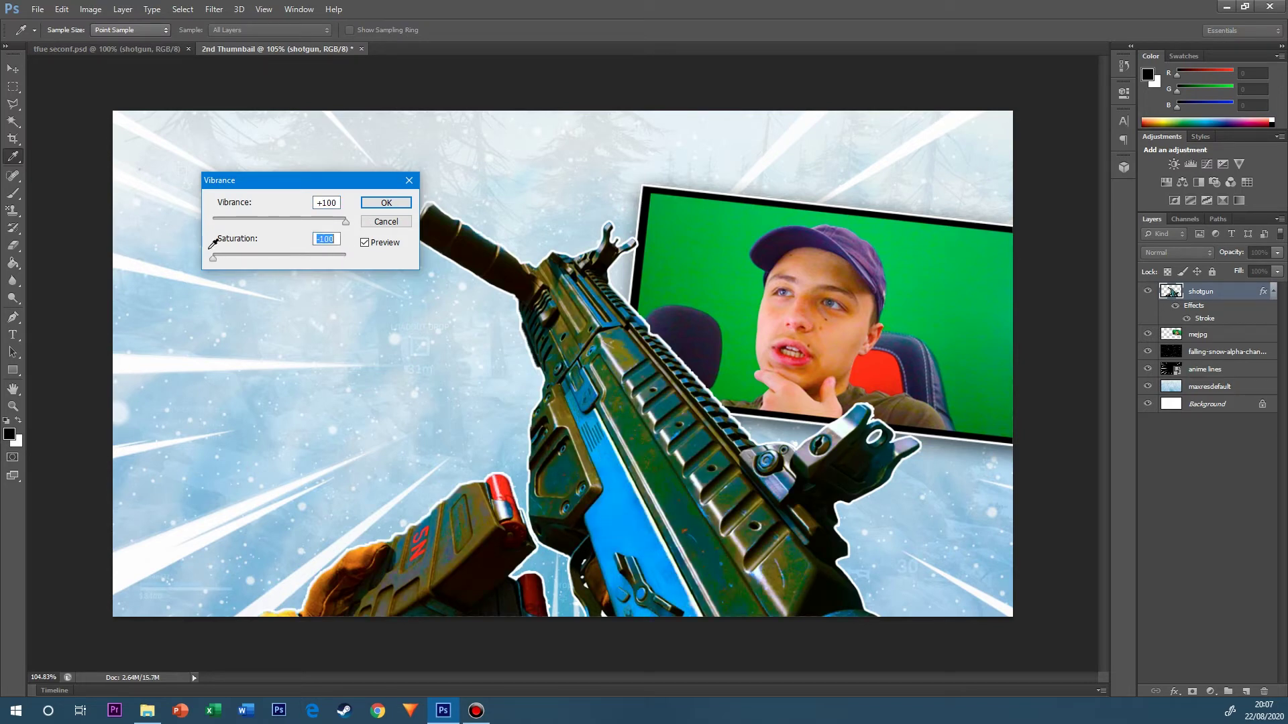
left_click_drag(213, 257, 291, 256)
left_click_drag(346, 221, 284, 219)
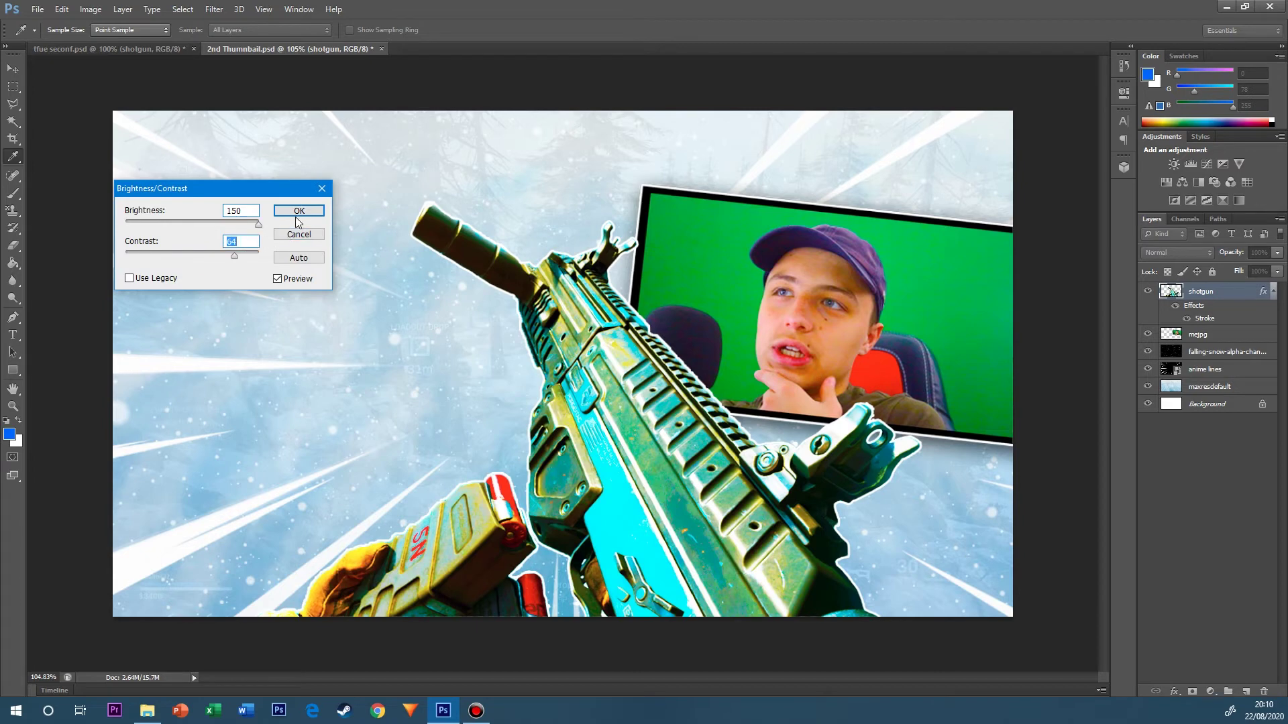
left_click(296, 207)
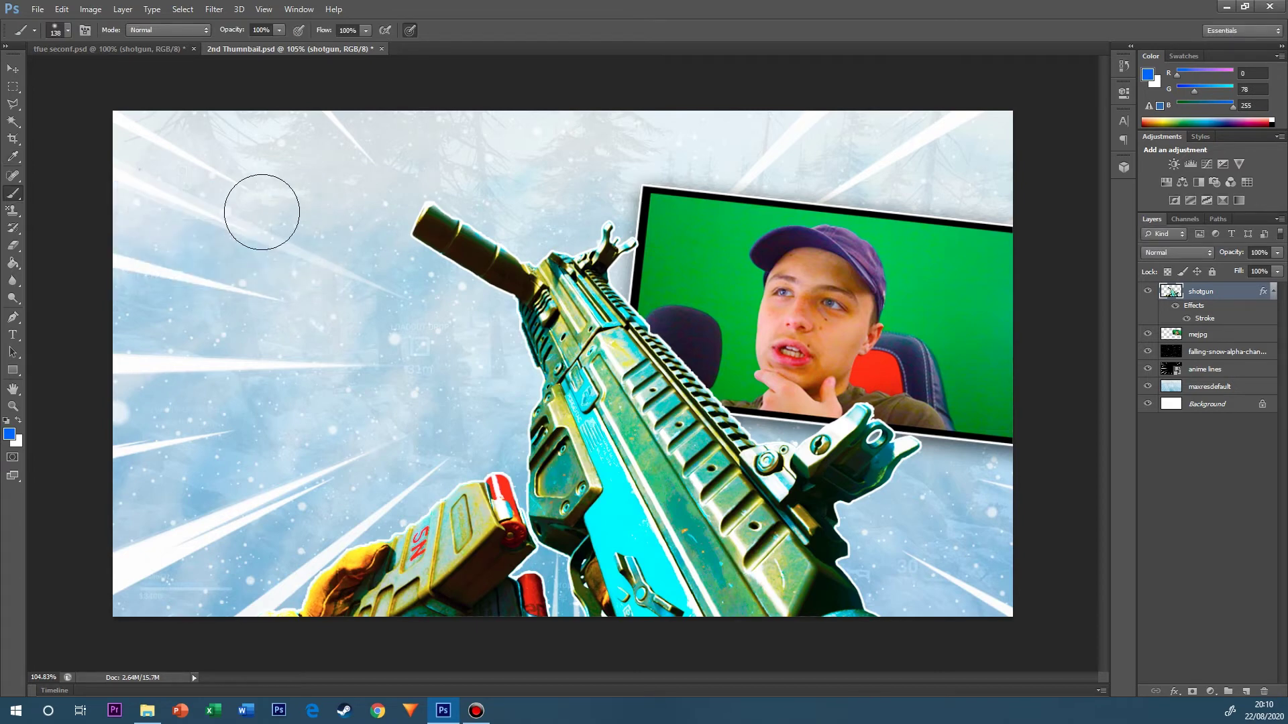
Place the spray-paint-banner-7 image as the top layer, then enlarge and tilt it to cover the canvas's upper-left corner.
left_click(13, 68)
left_click(1215, 517)
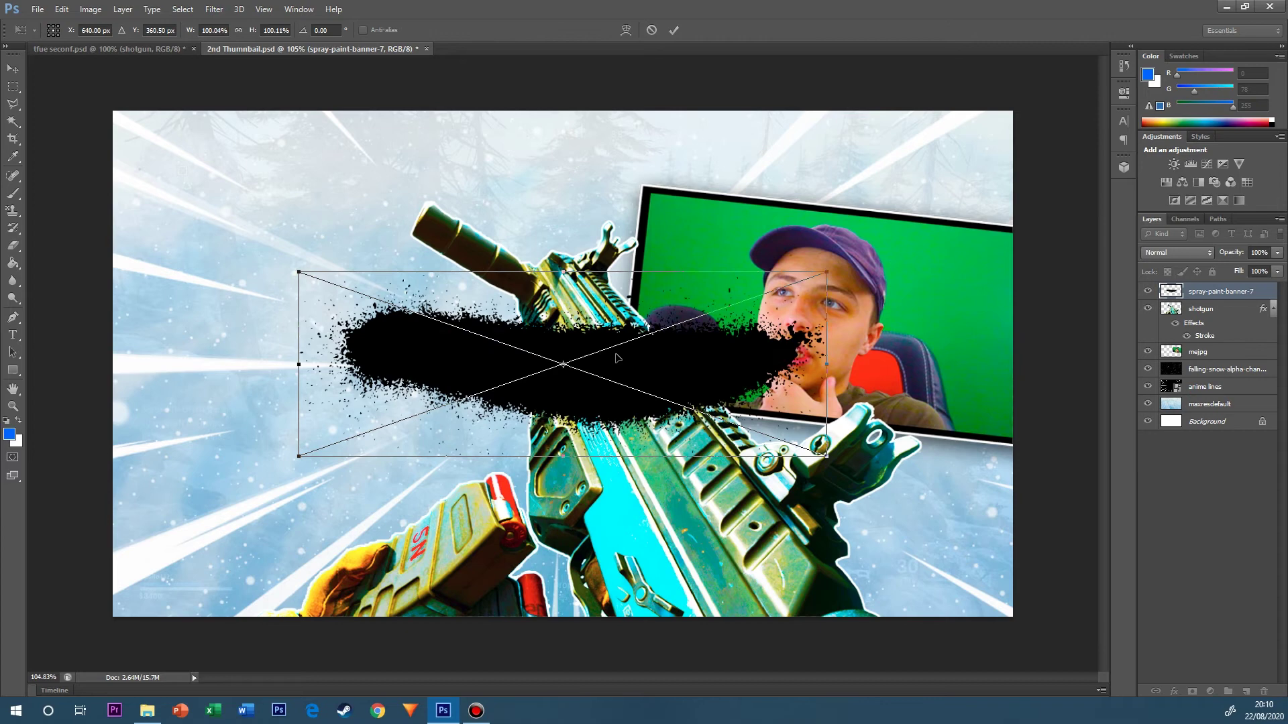
key("Return")
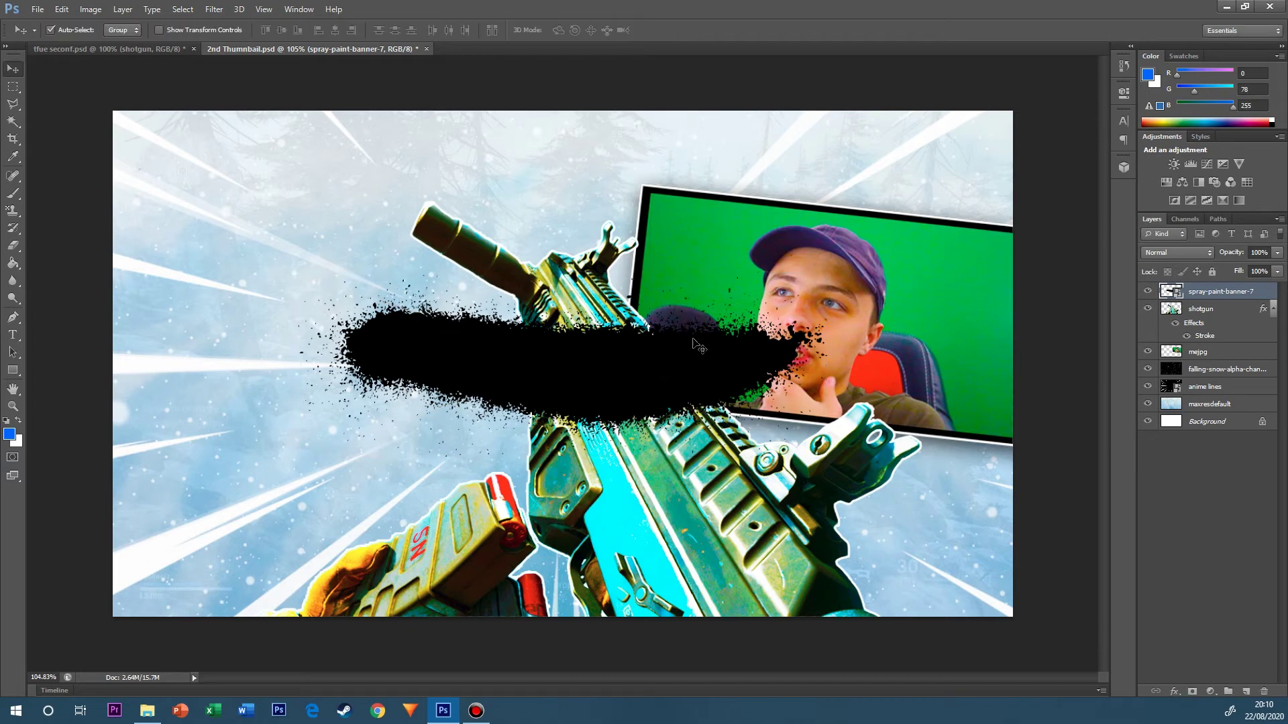
key("ctrl+t")
mouse_move(716, 354)
left_mouse_down()
mouse_move(357, 139)
mouse_move(286, 126)
left_mouse_up()
mouse_move(404, 203)
left_mouse_down()
mouse_move(645, 287)
mouse_move(368, 209)
mouse_move(343, 224)
left_mouse_up()
key("Return")
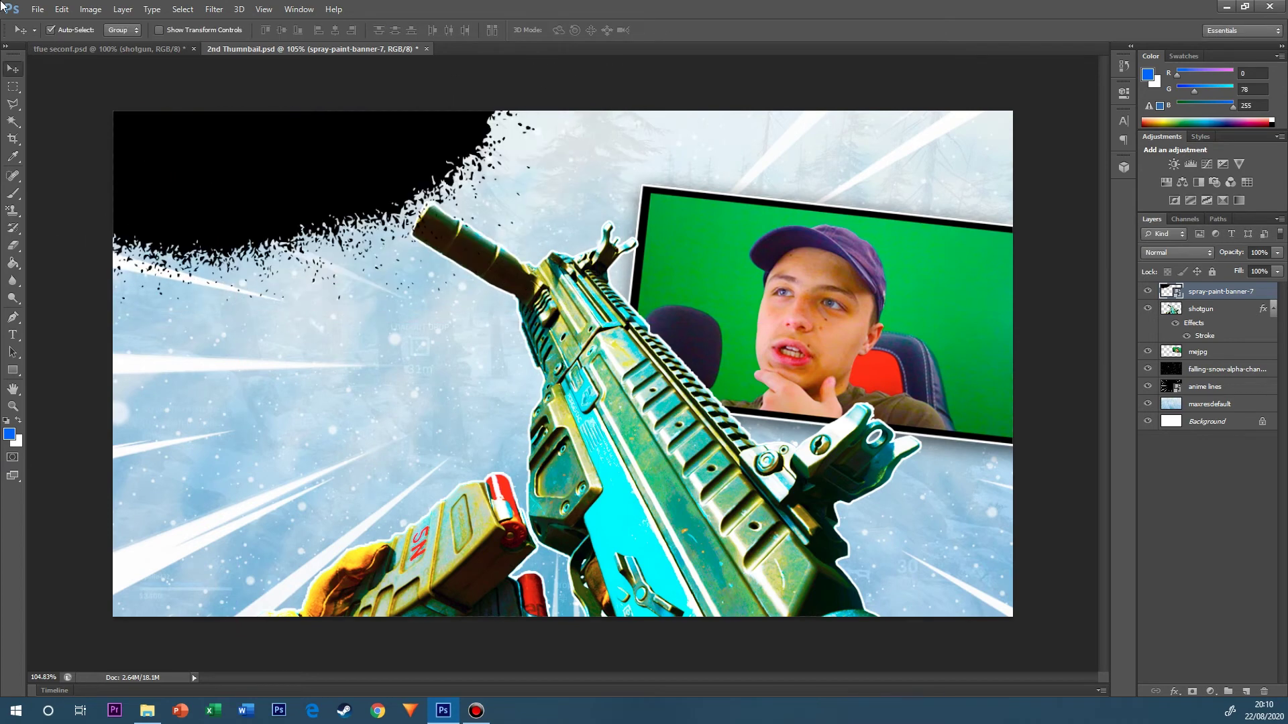
Place the red call-of-duty-headshot crosshair image from the Second thumbnail folder into the document.
left_click(37, 9)
left_click(110, 226)
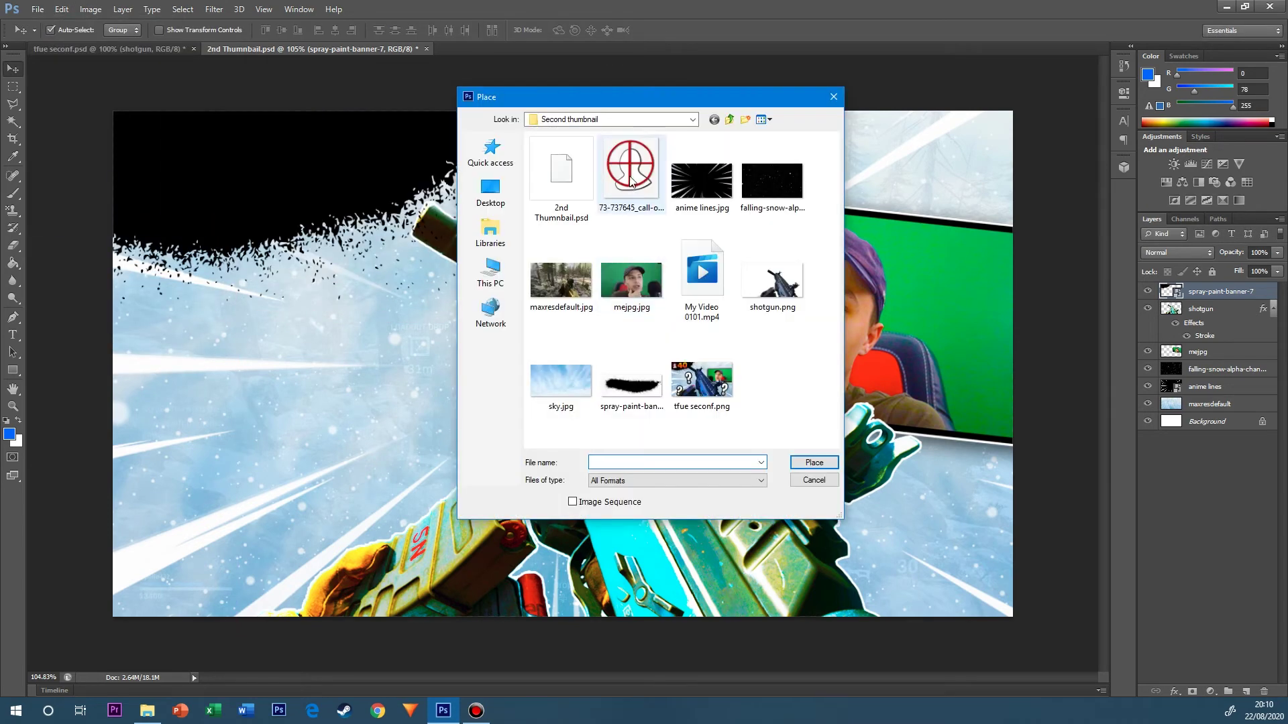
double_click(630, 180)
key("Return")
Select the headshot image's light background, including the areas inside the crosshair circle, with the Magic Wand and delete it.
key("e")
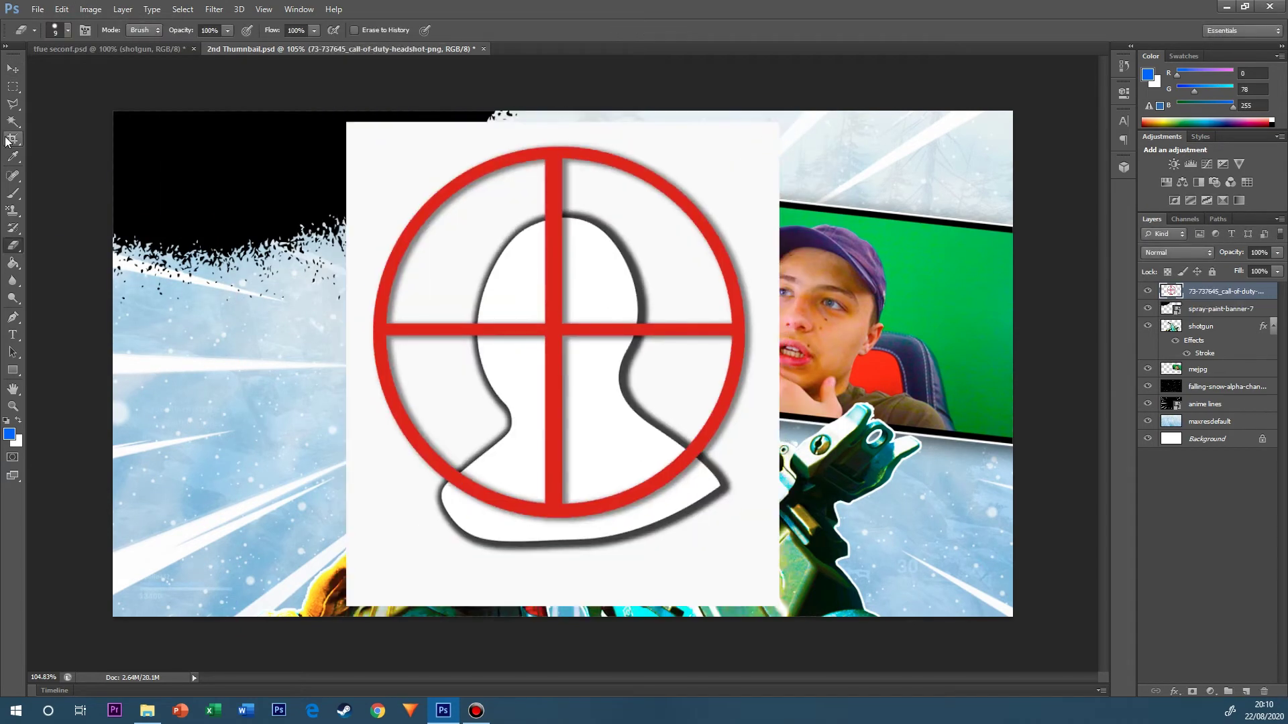
left_click(13, 122)
left_click(457, 148)
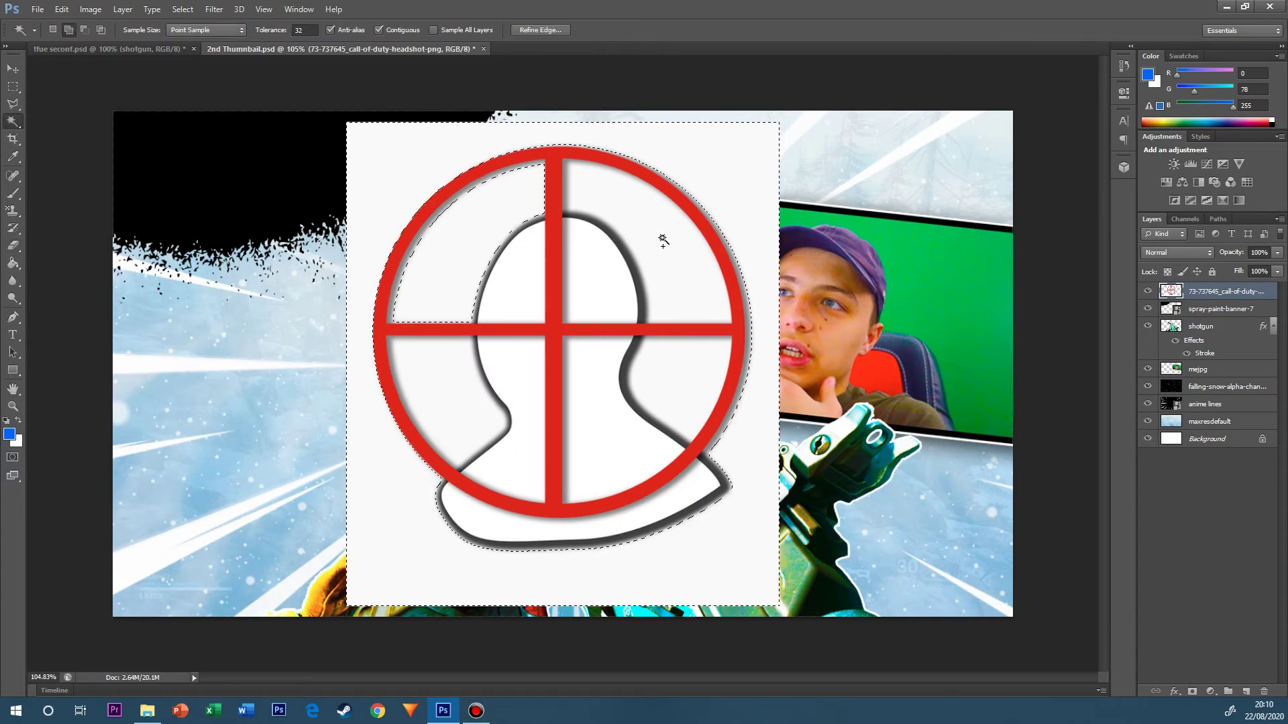
left_click(460, 388, "shift")
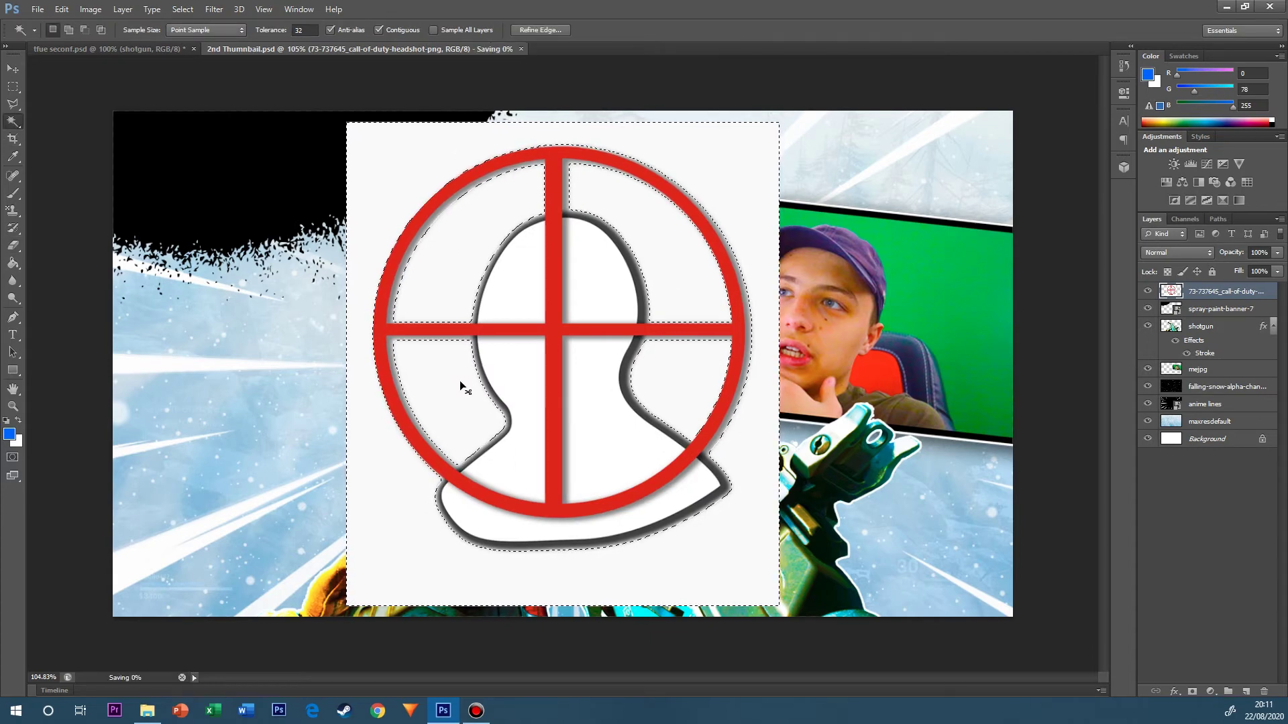
key("Delete")
key("ctrl+d")
Scale the headshot icon to about 25%, tilt it slightly and position it on the black spray banner in the upper-left corner.
left_click(12, 68)
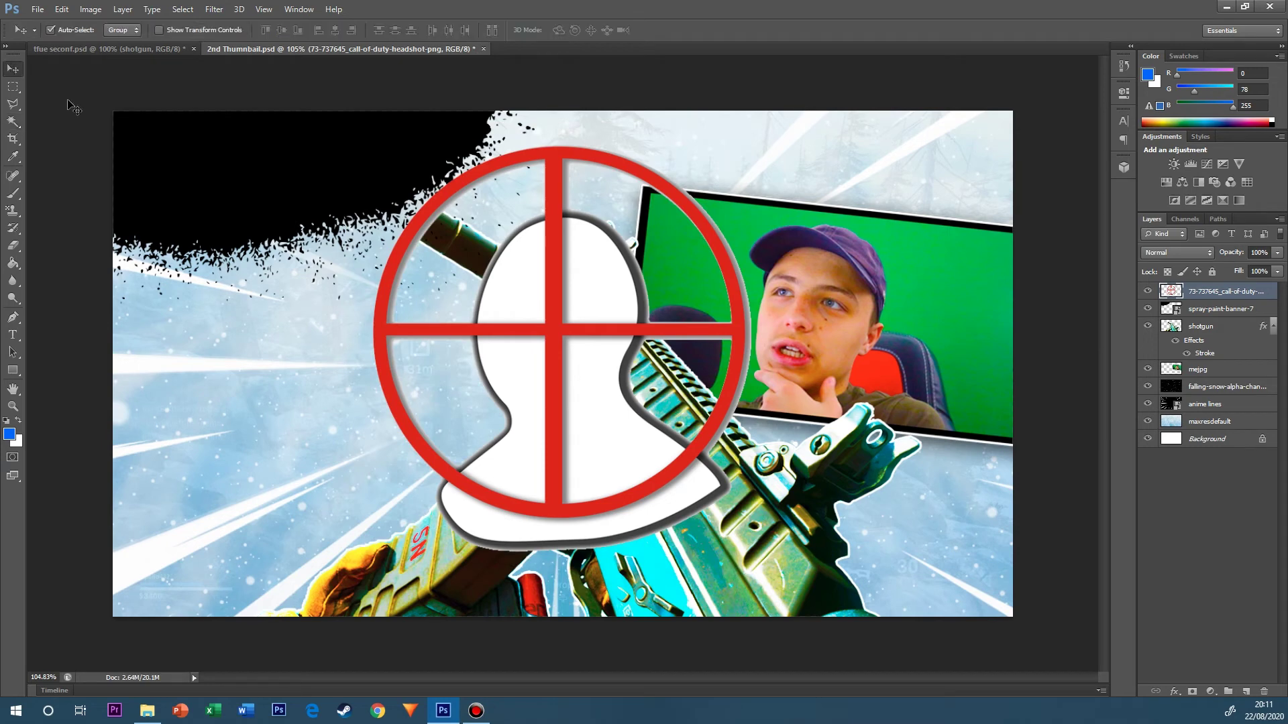
key("ctrl+t")
left_click_drag(745, 144, 512, 403)
left_click_drag(431, 489, 169, 168)
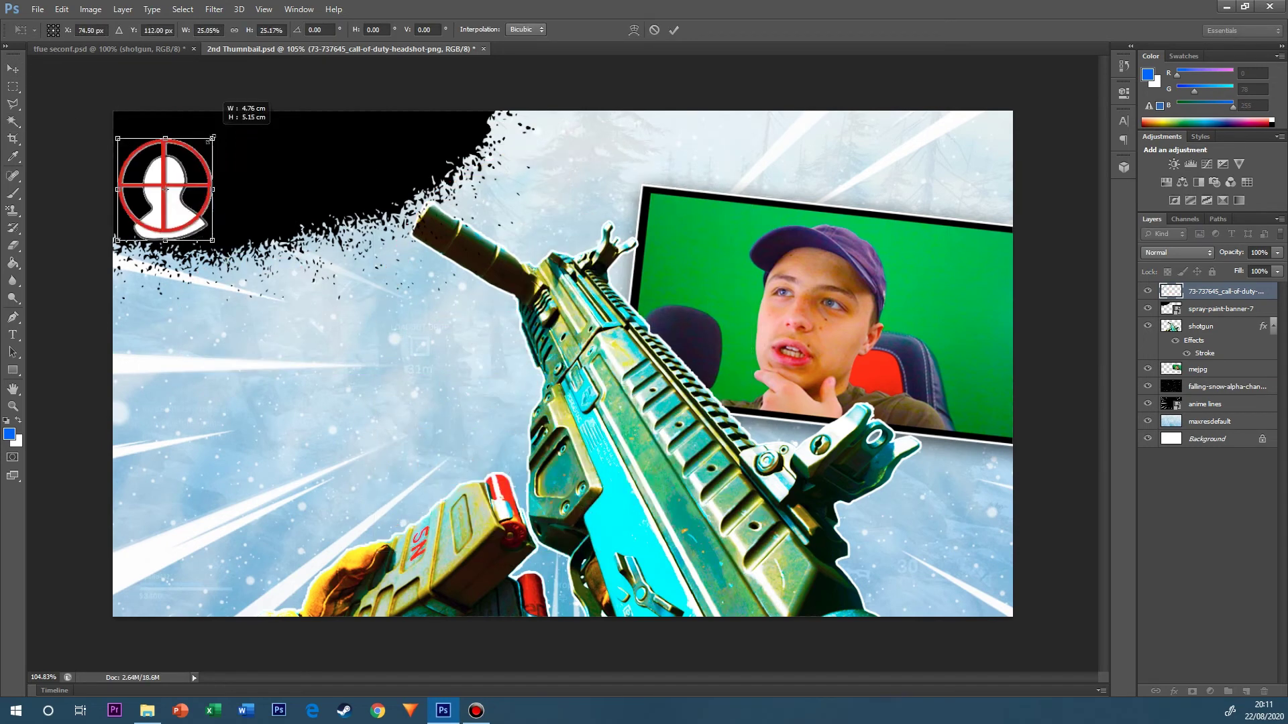
key("Return")
Add the text "40", fill it white and move it beside the headshot icon on the black banner.
key("t")
left_click(446, 491)
type("40")
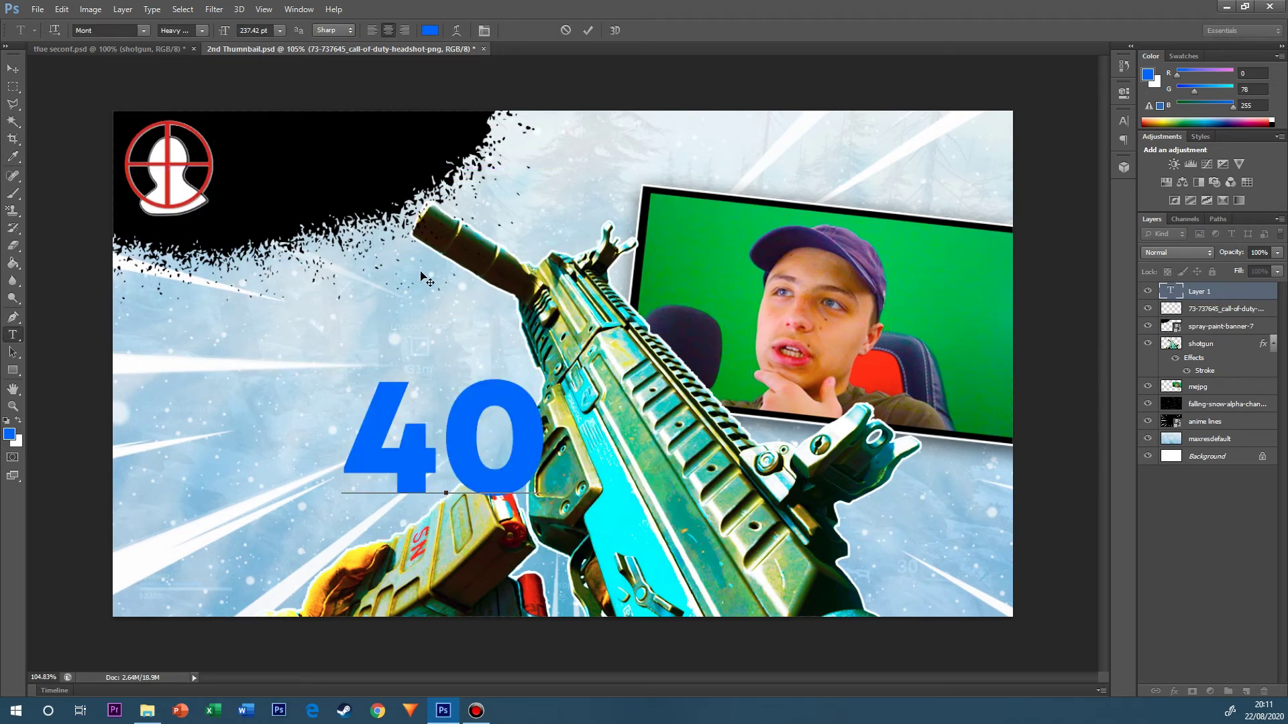
left_click(12, 68)
key("ctrl+BackSpace")
left_click_drag(388, 412, 264, 154)
Scale the "40" text to about 71% and rotate it about 5° counter-clockwise to fit the black banner.
key("ctrl+t")
left_click_drag(424, 95, 362, 148)
left_click_drag(327, 179, 340, 141)
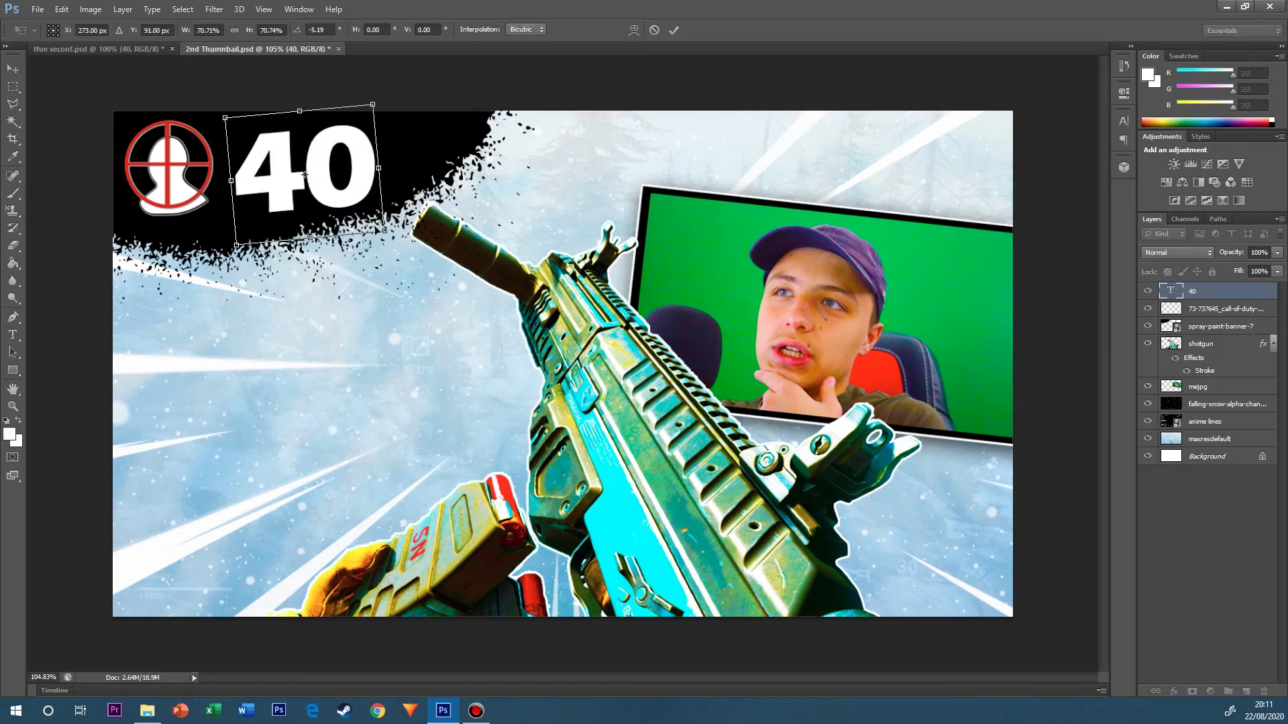
key("Return")
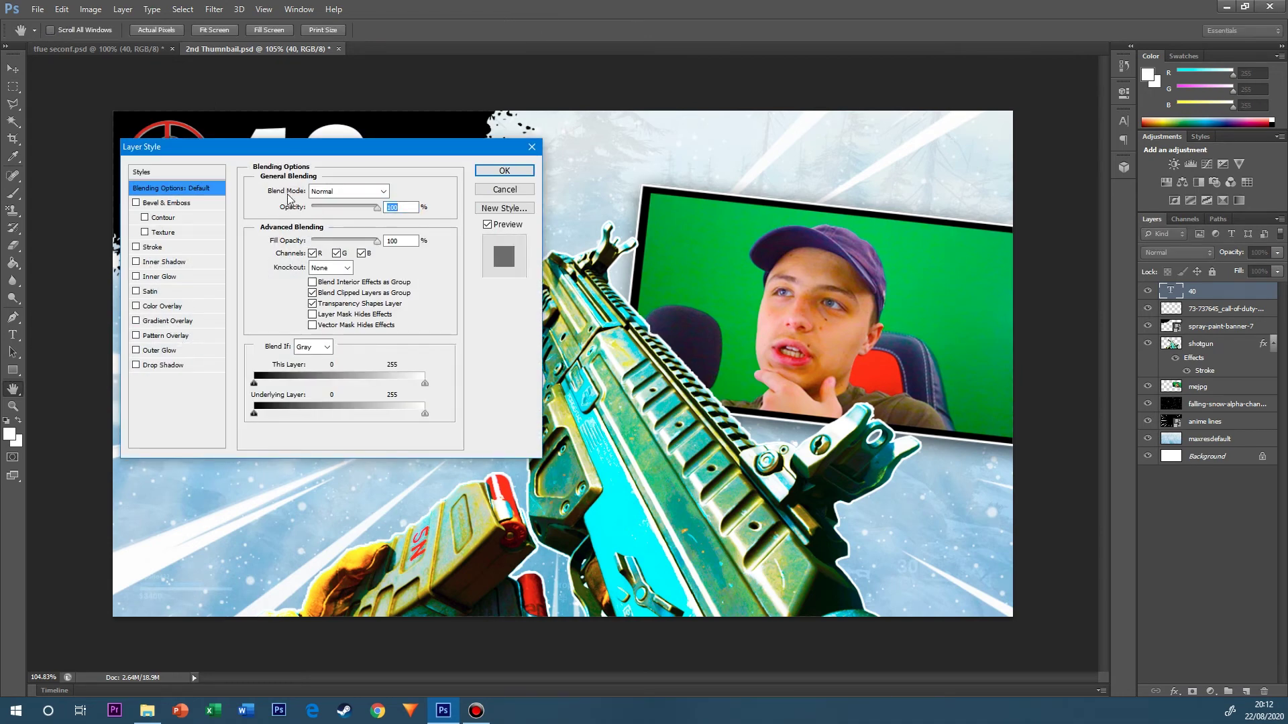
Add a gradient overlay to the "40" text, with a golden-yellow start color and an orange end color.
left_click(168, 321)
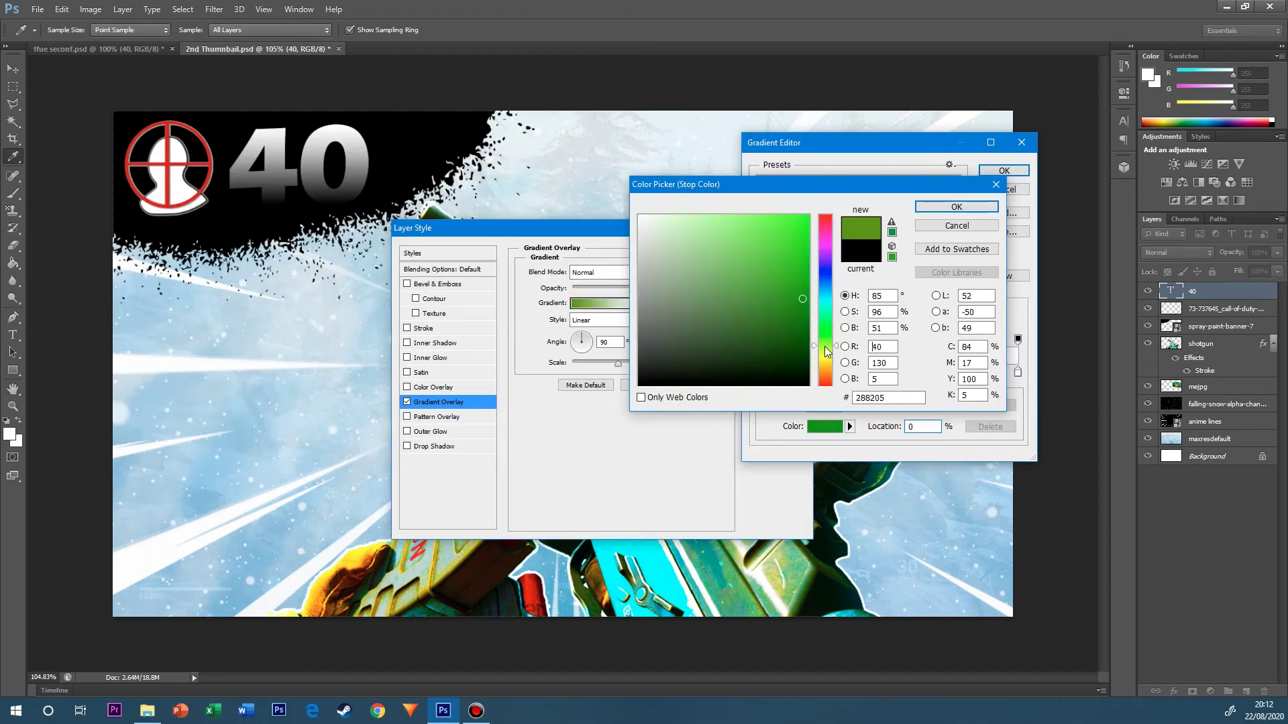
left_click_drag(824, 346, 824, 368)
left_click(770, 230)
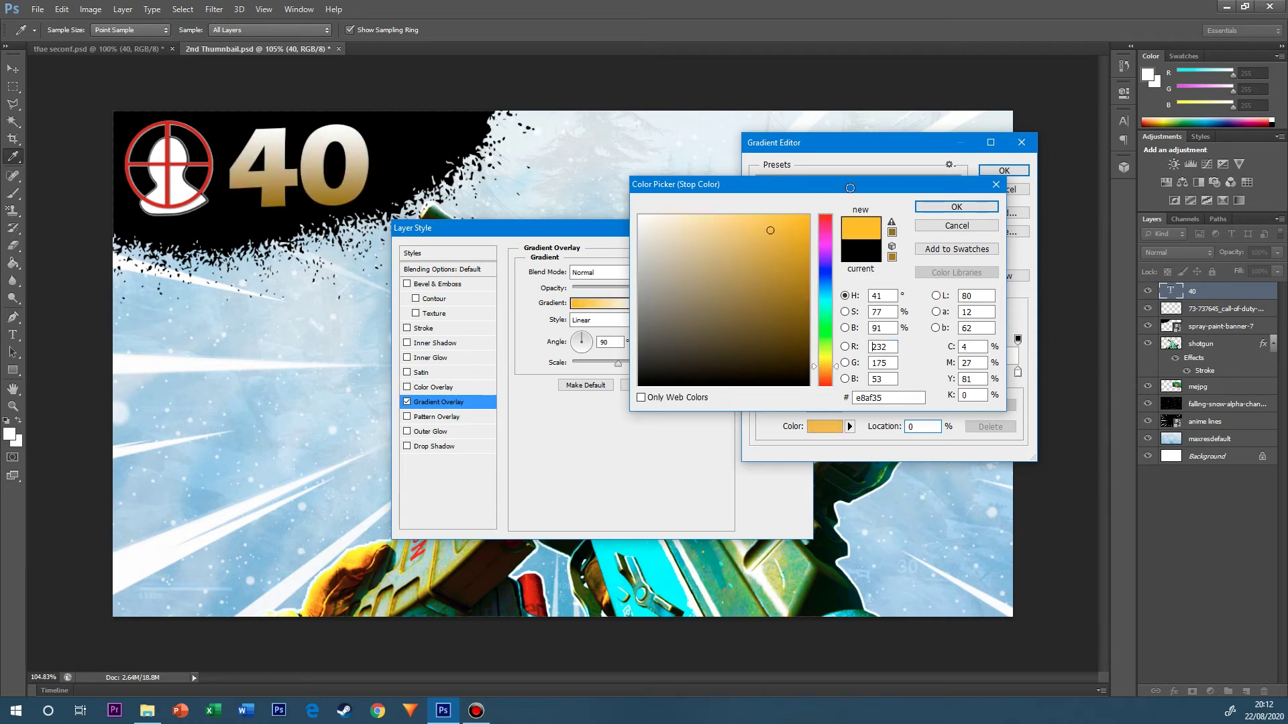
left_click(939, 208)
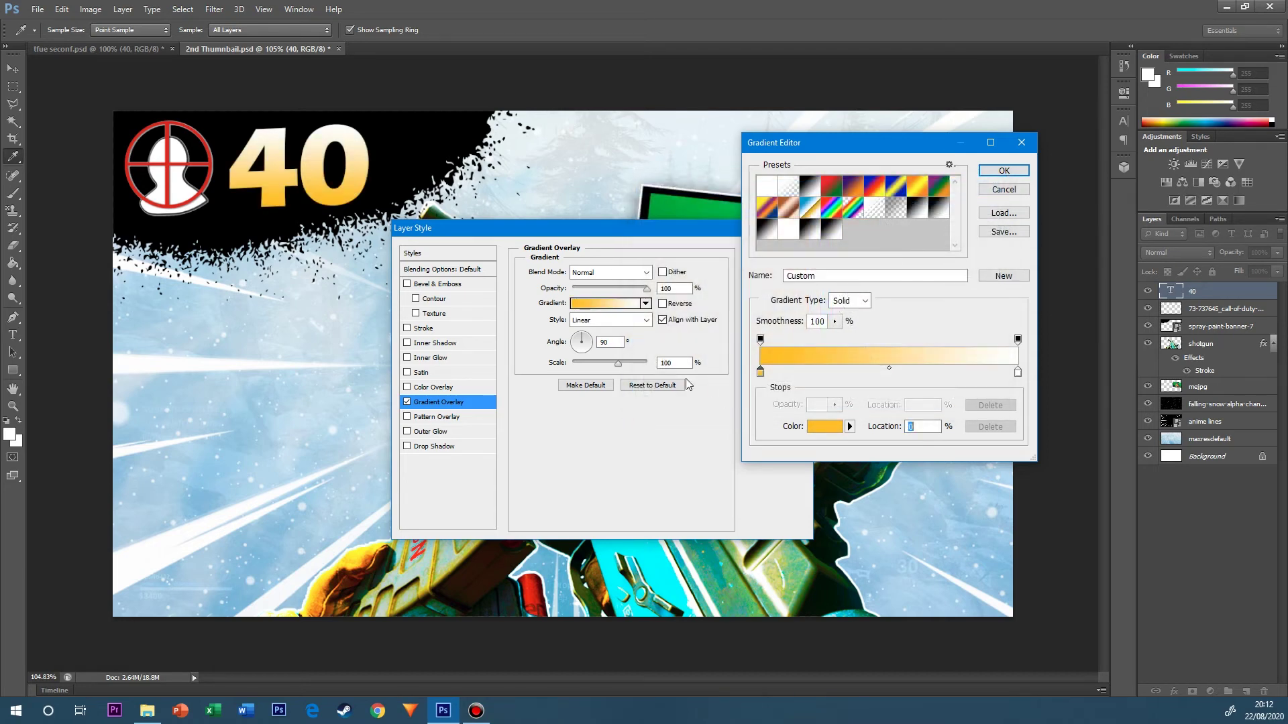
double_click(1018, 376)
left_click(825, 367)
left_click(782, 245)
left_click(939, 207)
Darken the start color of the "40" text's gradient to a deeper gold.
double_click(761, 373)
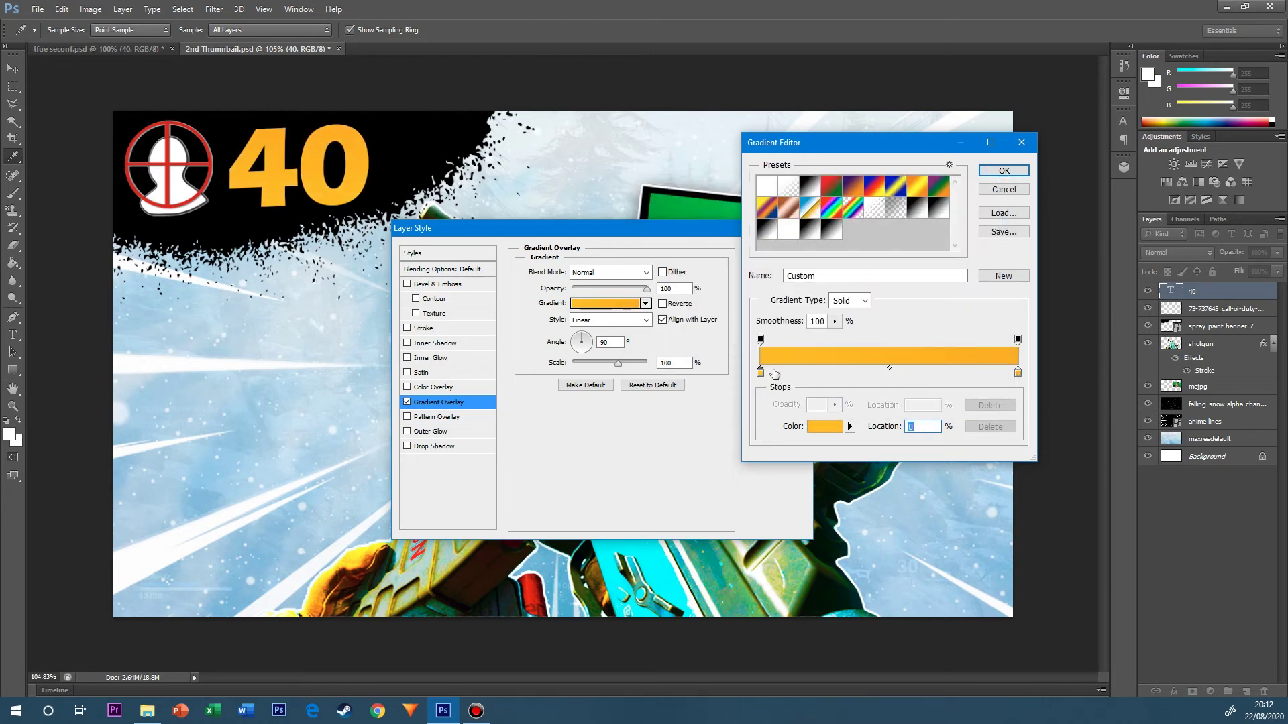
left_click_drag(779, 242, 795, 257)
left_click(825, 359)
left_click(825, 368)
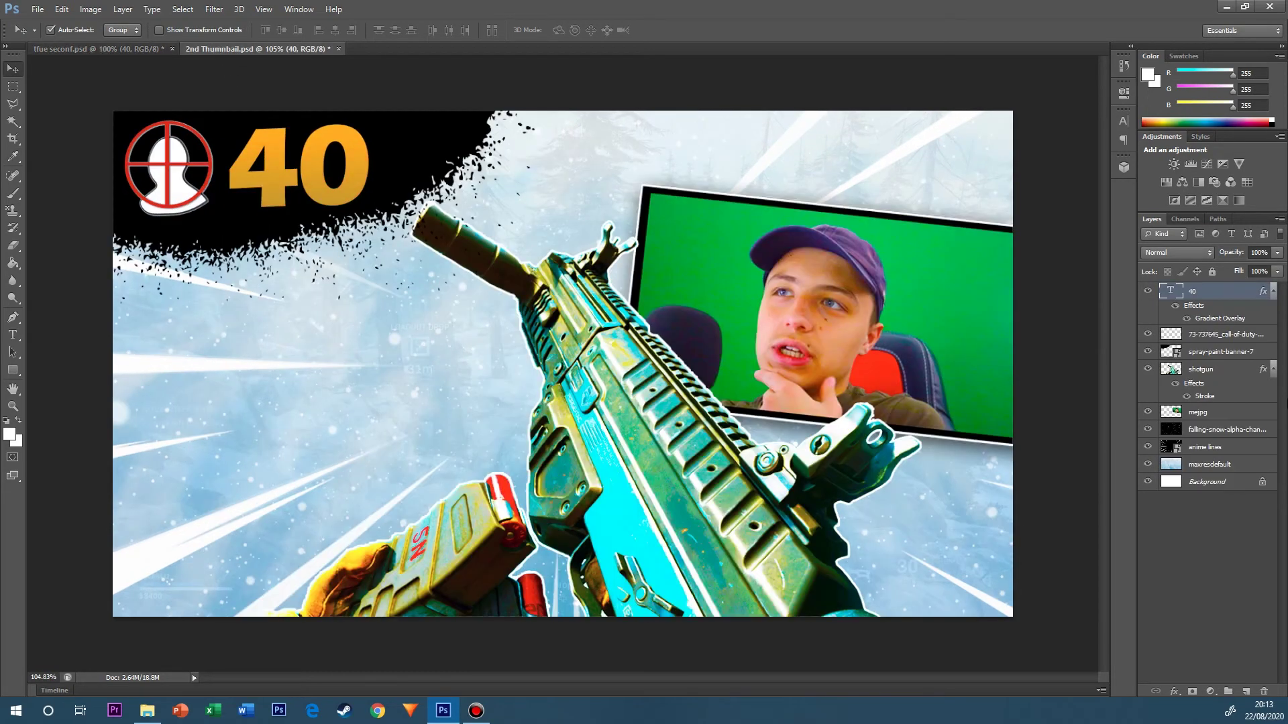
Readjust the gradient's start color to a lighter orange, and scale the "40" text to about 106% with a tilt of about 6° counter-clockwise.
double_click(1219, 318)
left_click(600, 303)
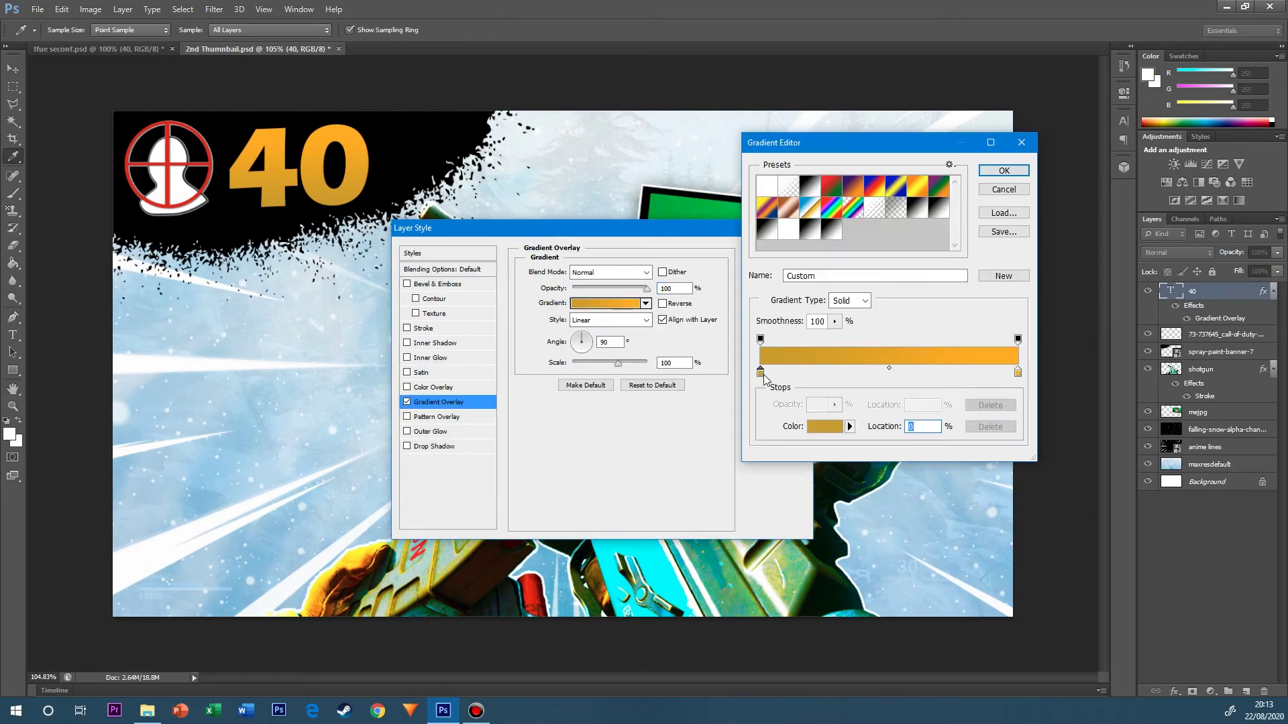
double_click(763, 374)
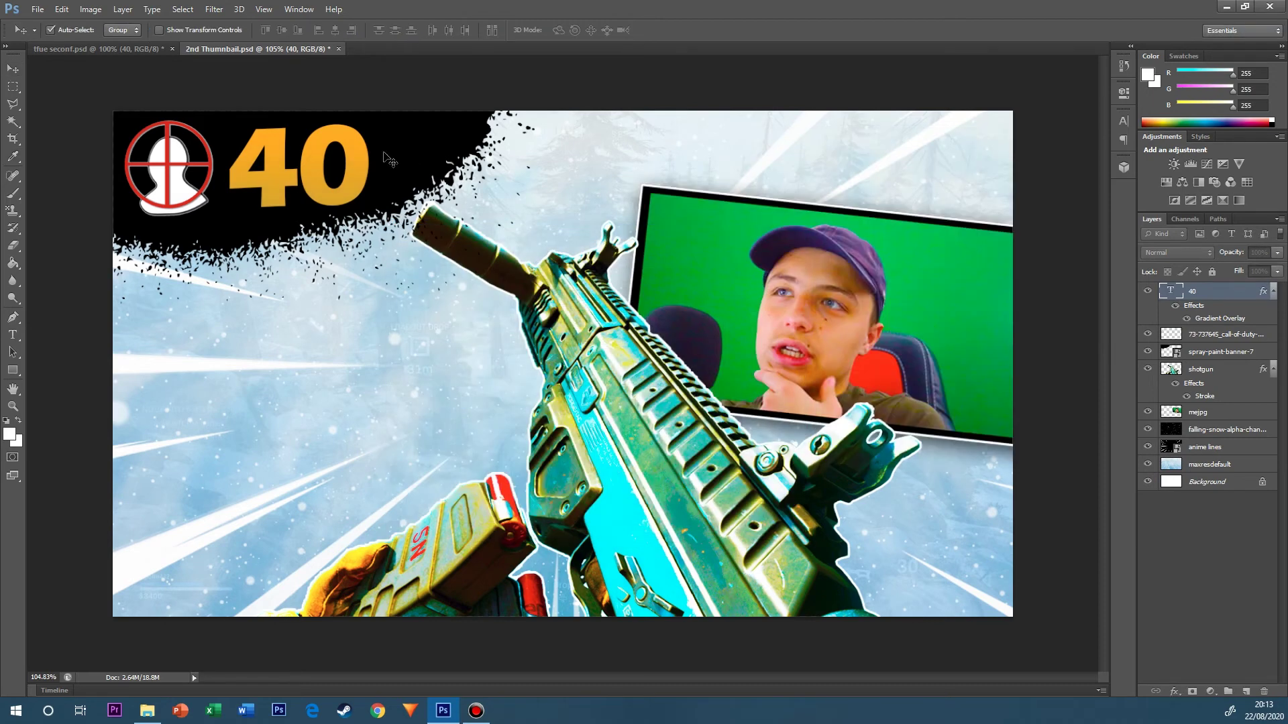
key("v")
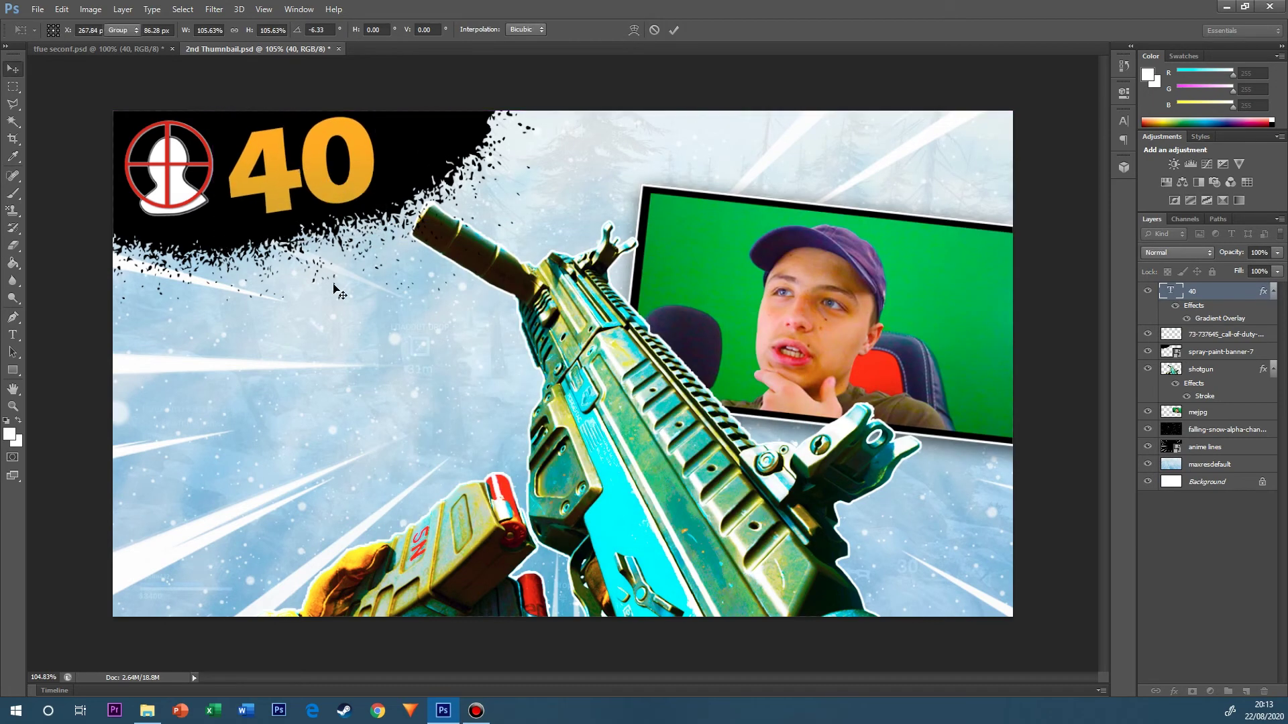
Give the spray-paint banner layer a Multiply drop shadow at 75% opacity with 0 px distance and 0% spread.
left_click(1234, 350)
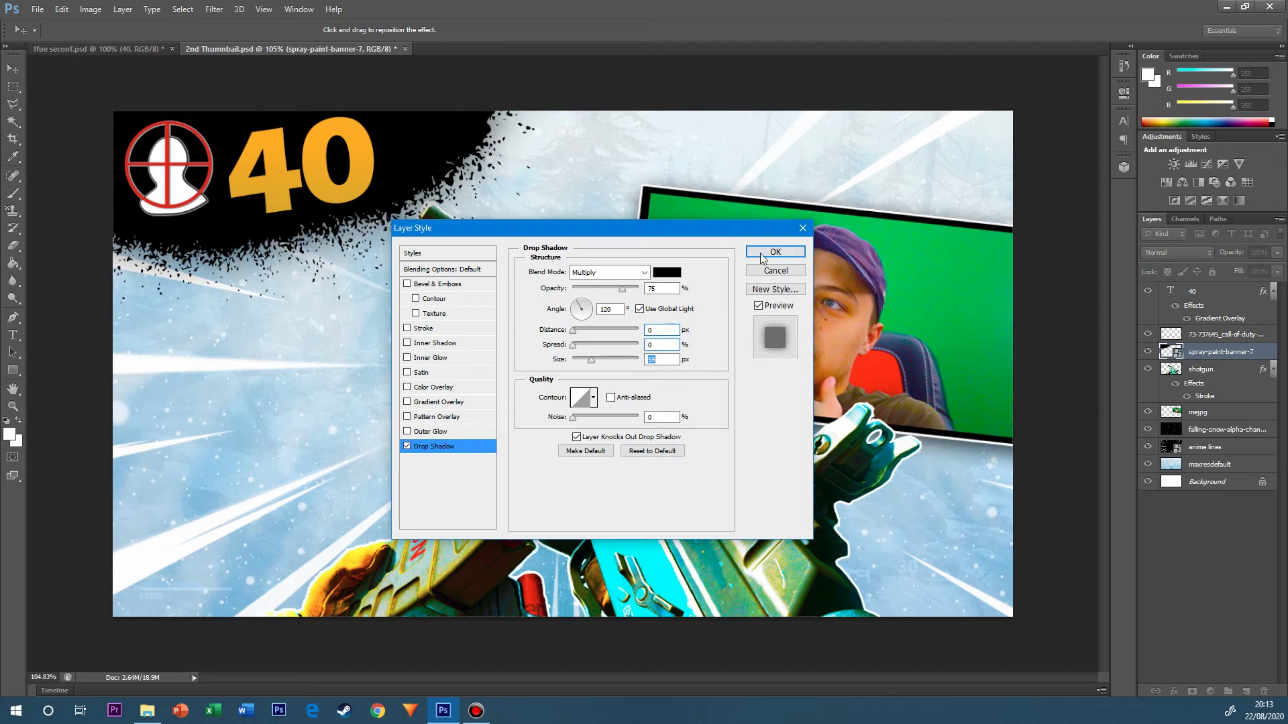
left_click(774, 252)
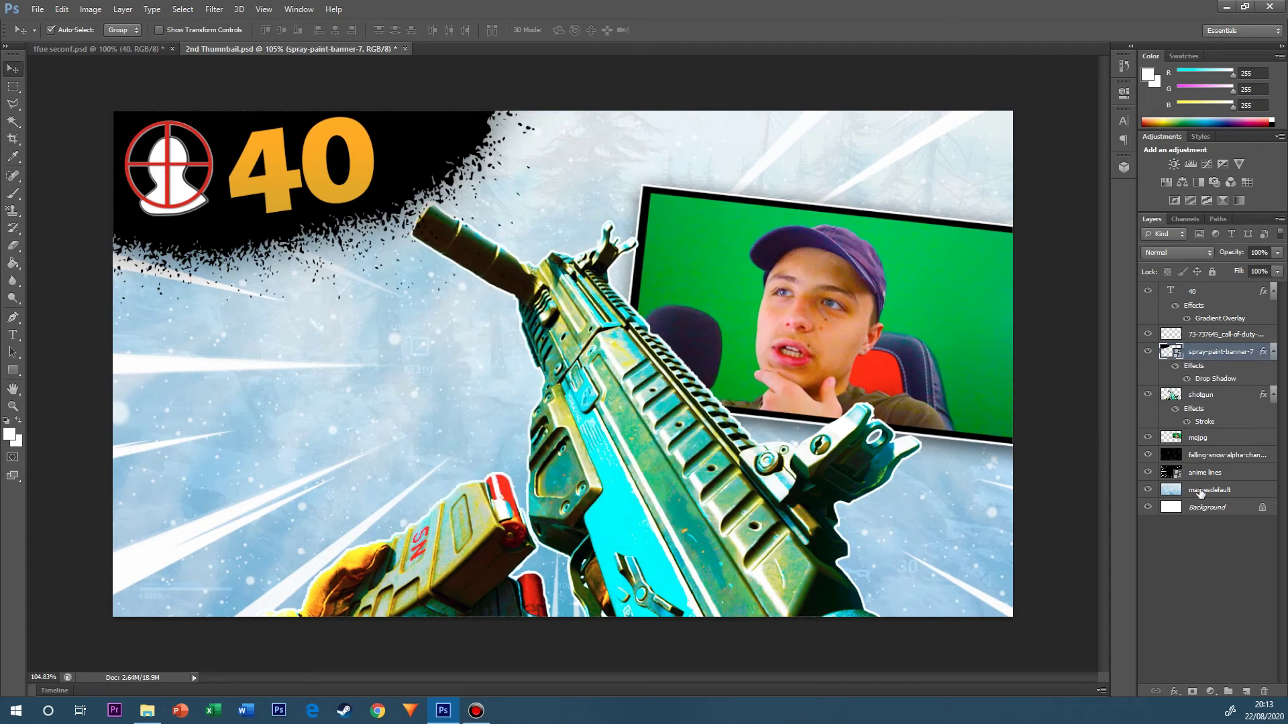
Hide the recolored shotgun layer and place the original shotgun image into the thumbnail again.
left_click(1199, 542)
left_click(560, 413, "ctrl")
left_click(1147, 396)
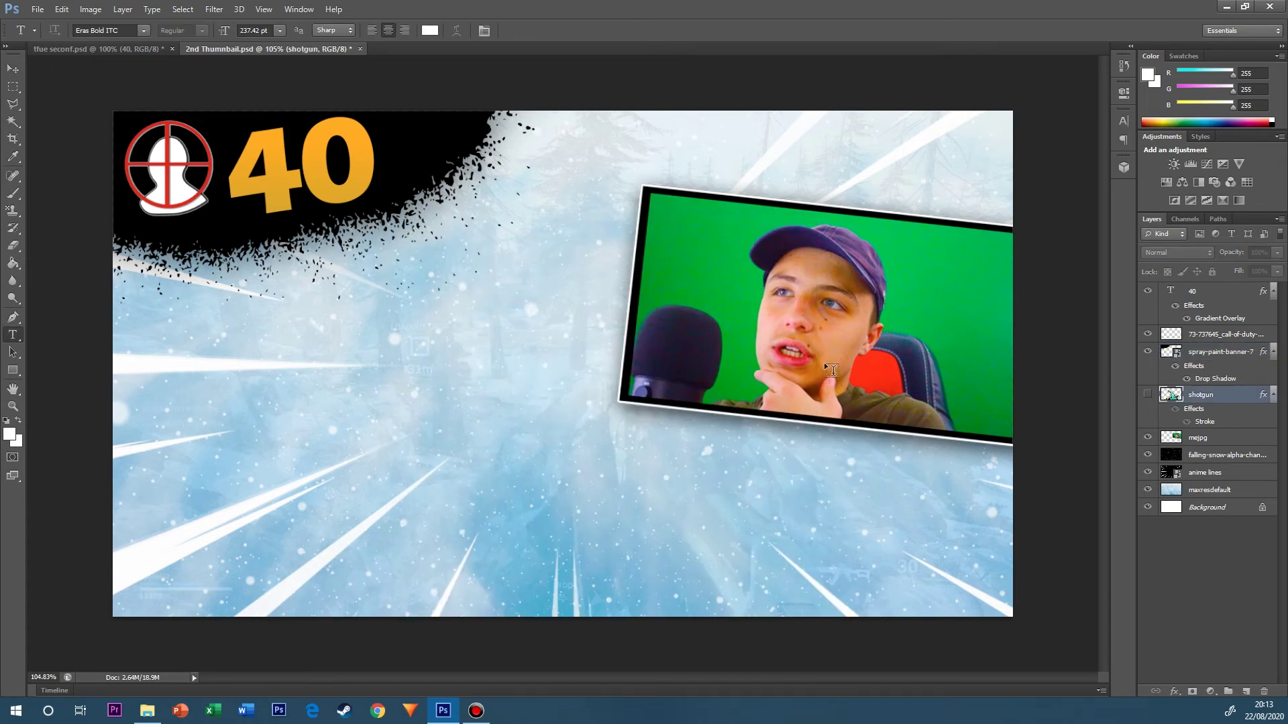
left_click(37, 10)
left_click(60, 226)
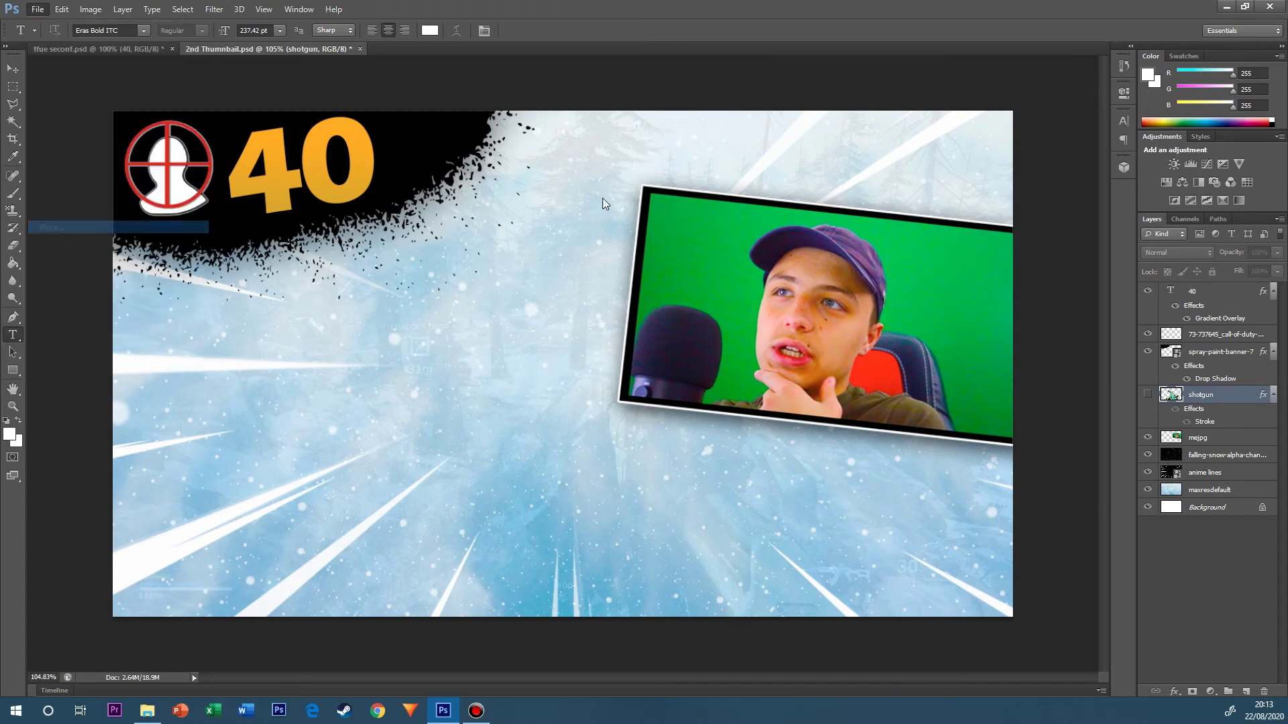
double_click(758, 304)
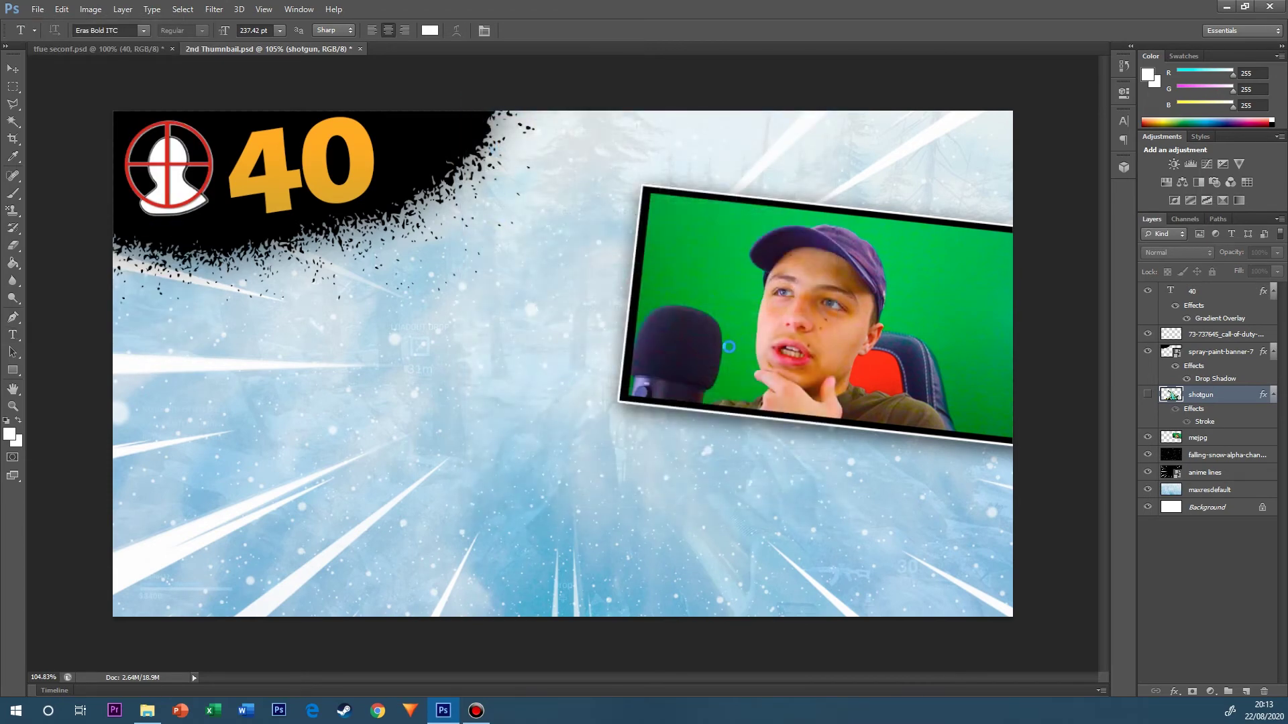
Scale the placed shotgun to about 319% and position it along the bottom edge, overlapping the webcam photo.
left_click_drag(721, 273, 1044, 93)
left_click_drag(1025, 163, 926, 265)
left_click_drag(946, 193, 1152, 79)
left_click_drag(872, 195, 675, 265)
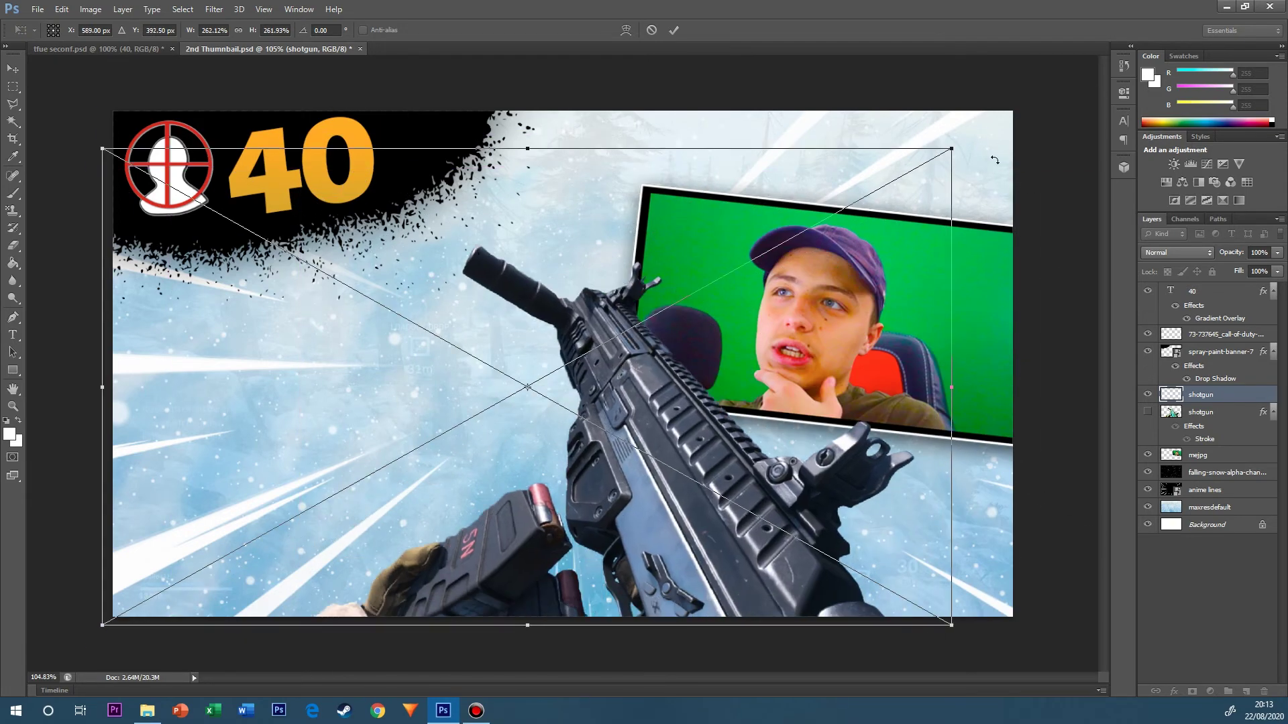
left_click_drag(956, 150, 1137, 48)
left_click_drag(816, 280, 653, 270)
left_click_drag(741, 205, 779, 205)
left_click_drag(780, 205, 727, 202)
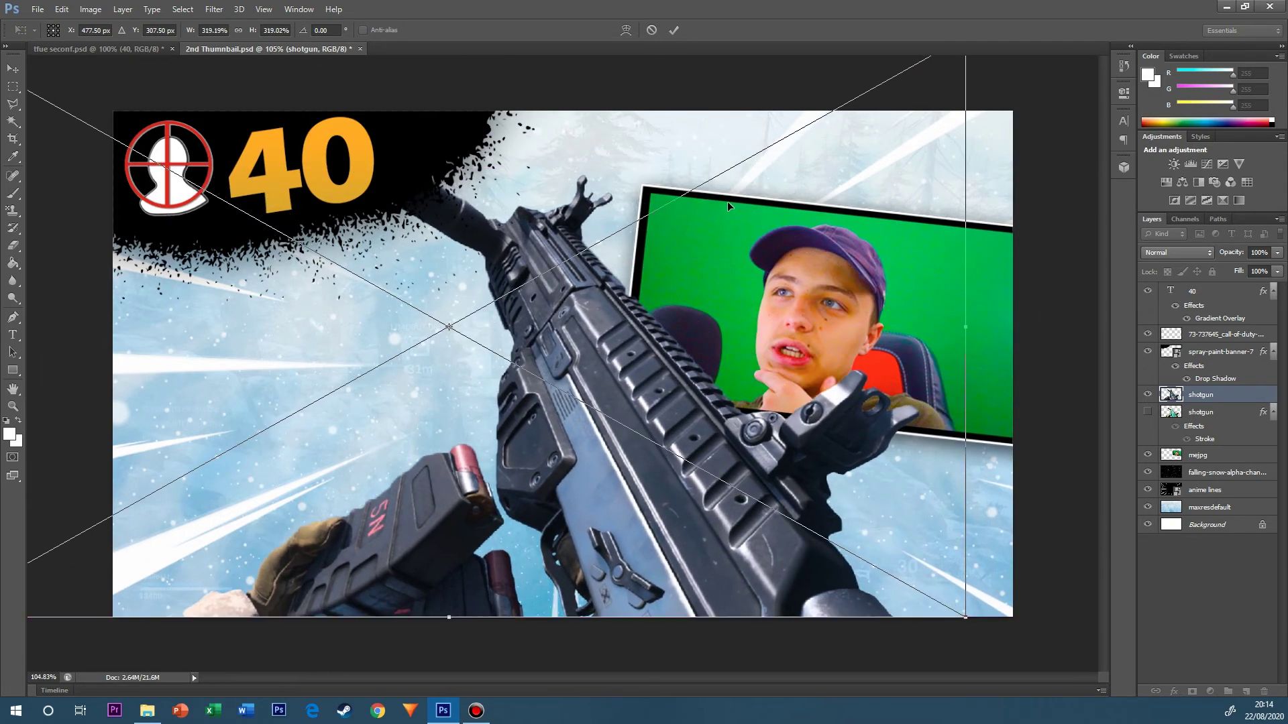
key("Return")
Try automatic tone and contrast corrections on the new shotgun layer and undo them.
key("e")
left_click(90, 9)
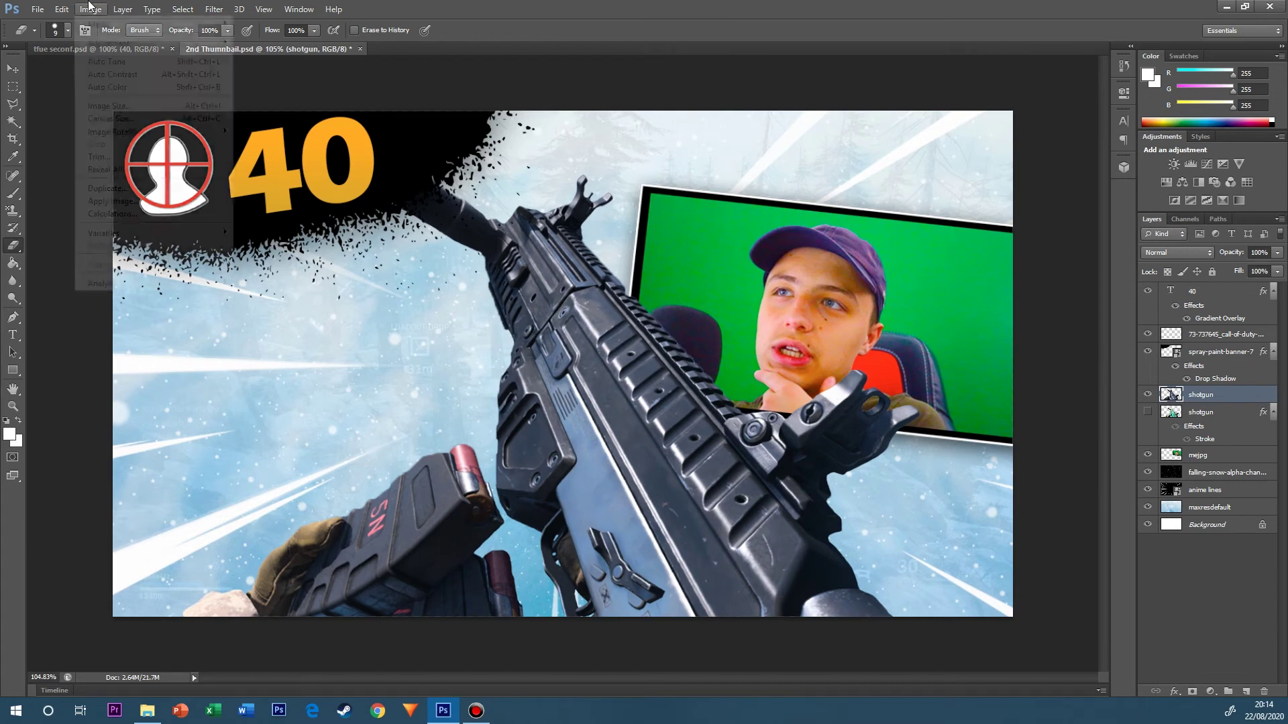
left_click(103, 68)
key("ctrl+z")
left_click(90, 8)
left_click(107, 74)
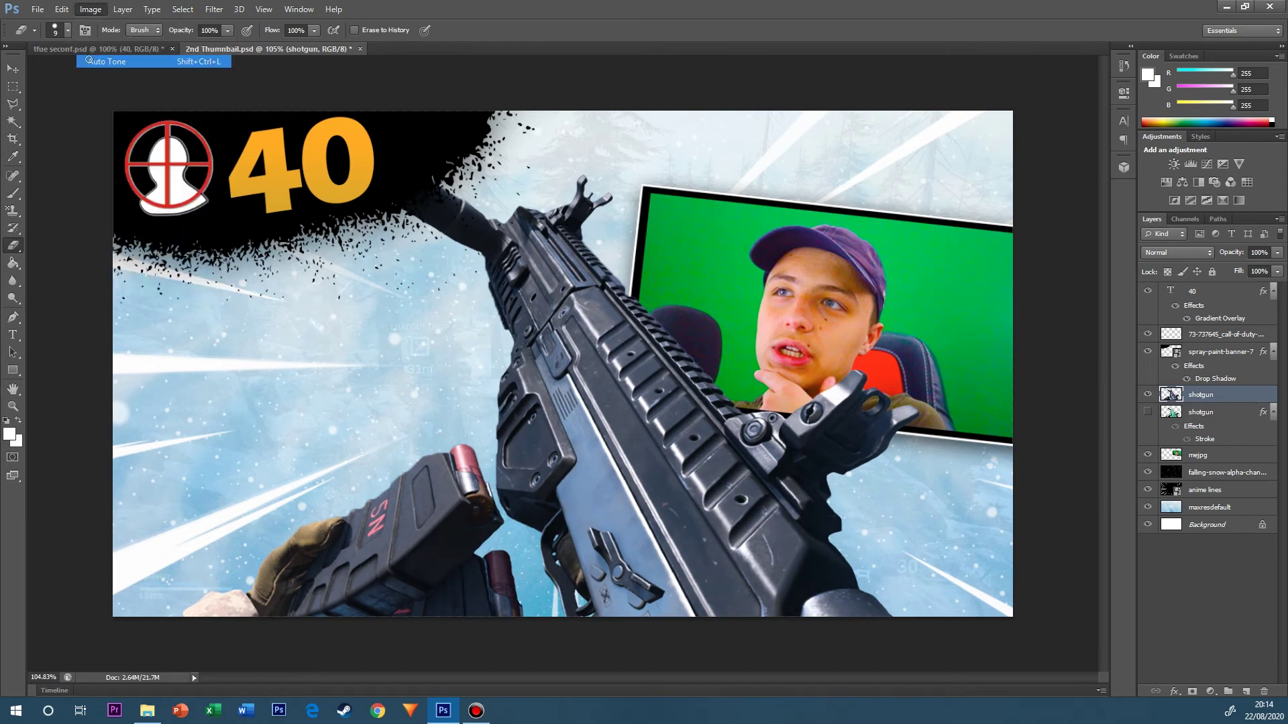
key("ctrl+z")
Turn the new shotgun vivid blue with Hue/Saturation, using hue +12 and saturation about +60.
left_click(91, 9)
mouse_move(104, 44)
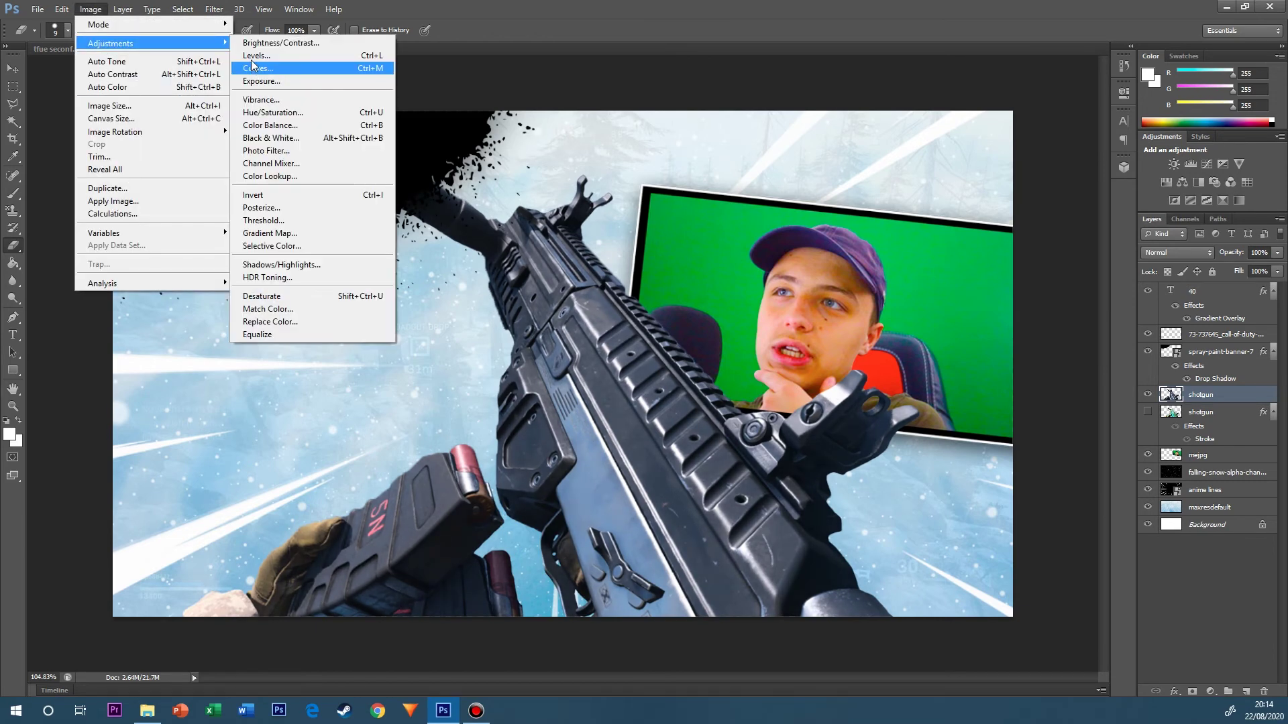
left_click(268, 107)
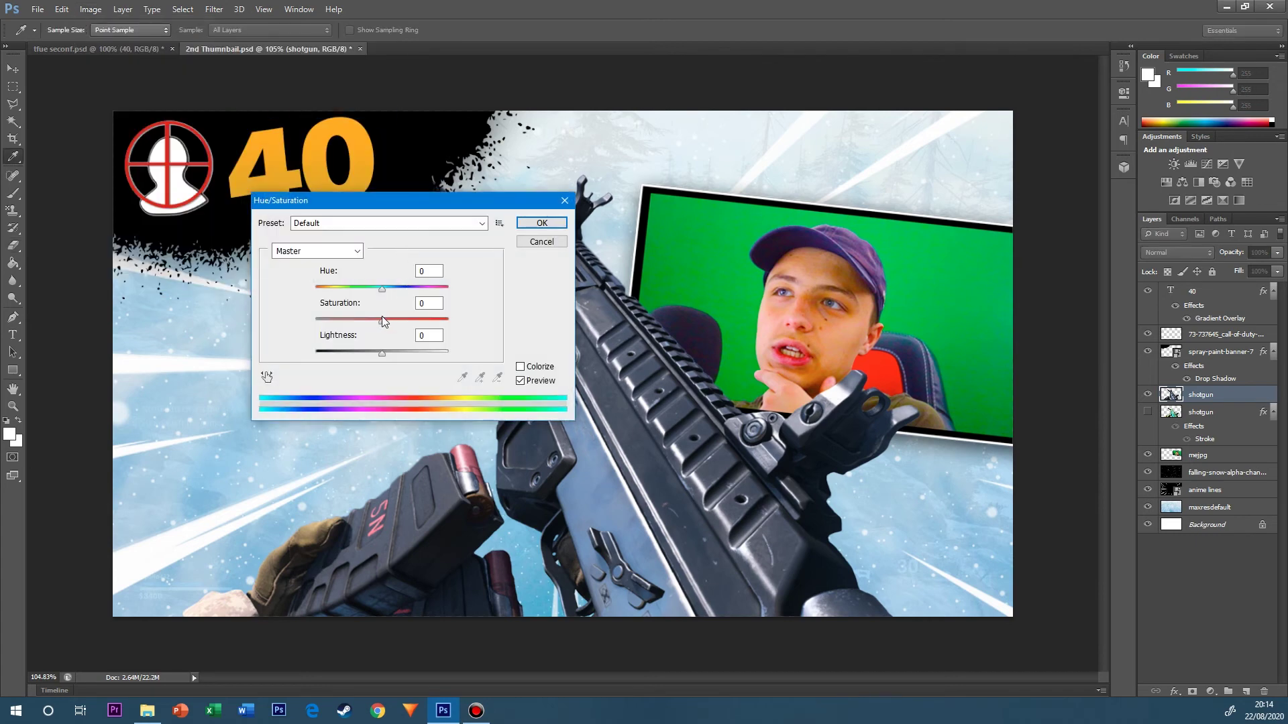
left_click_drag(382, 289, 419, 321)
left_click(388, 289)
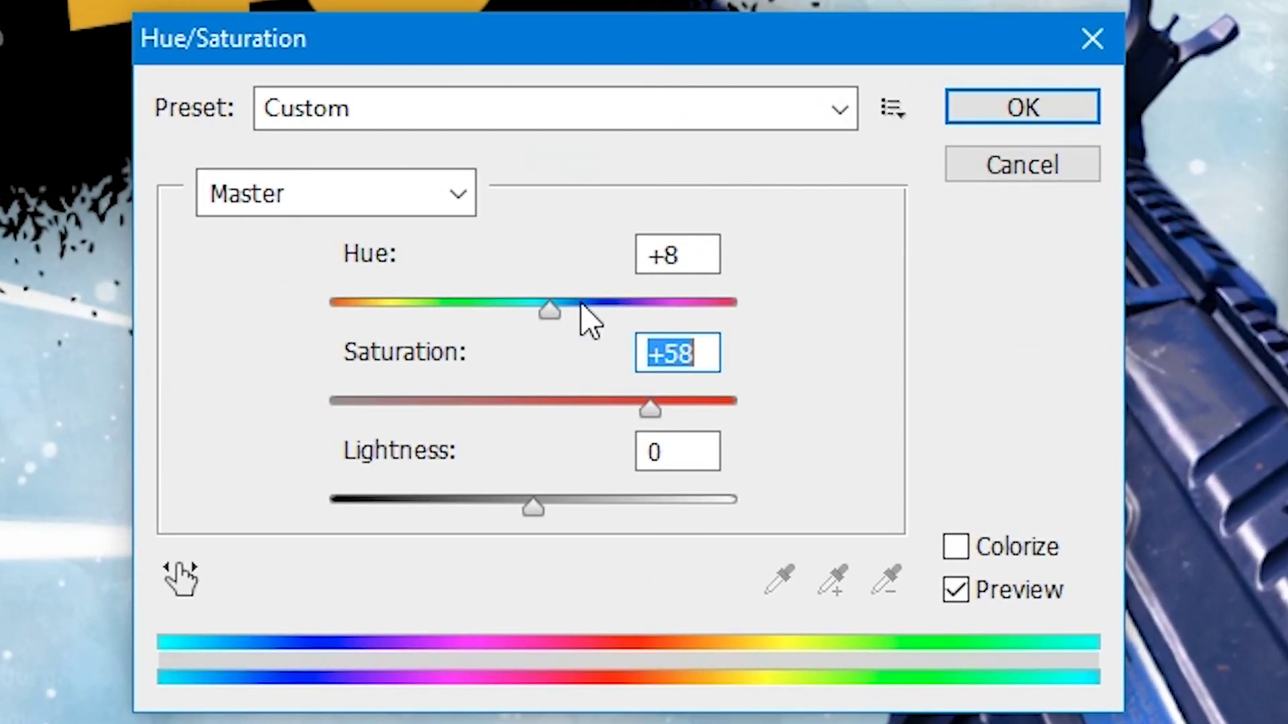
left_click_drag(520, 299, 509, 301)
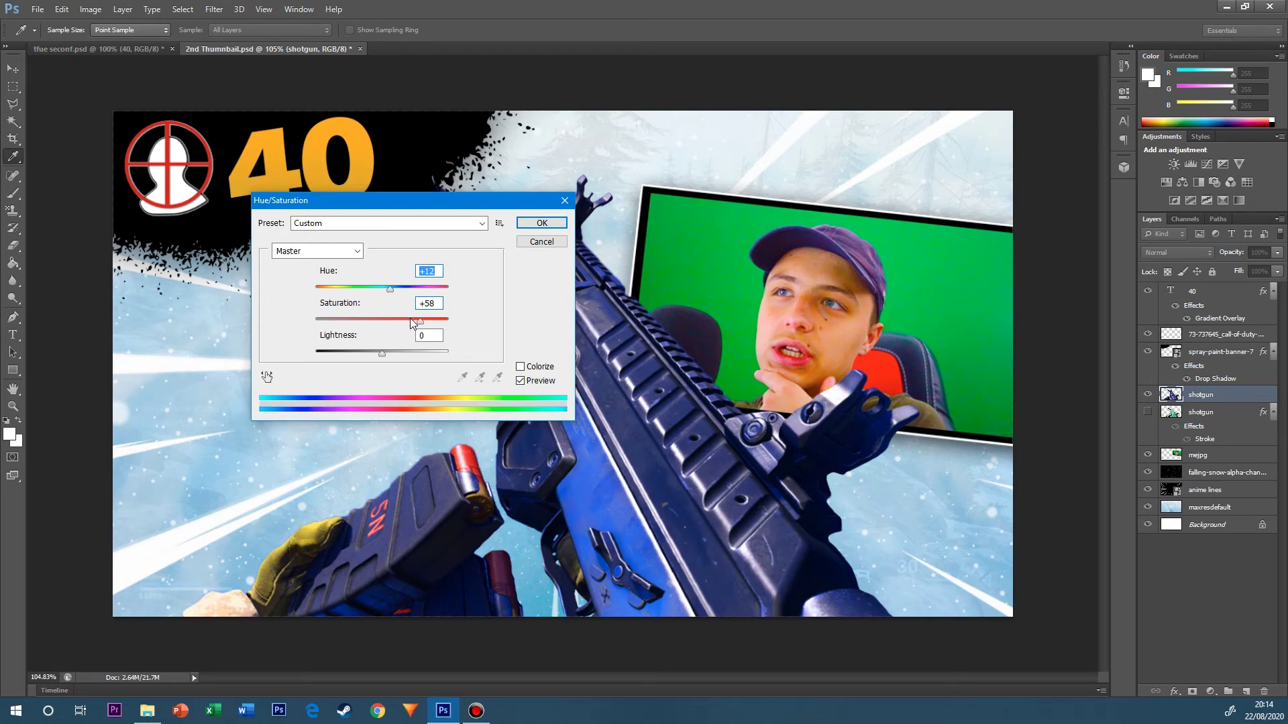
left_click_drag(409, 320, 429, 324)
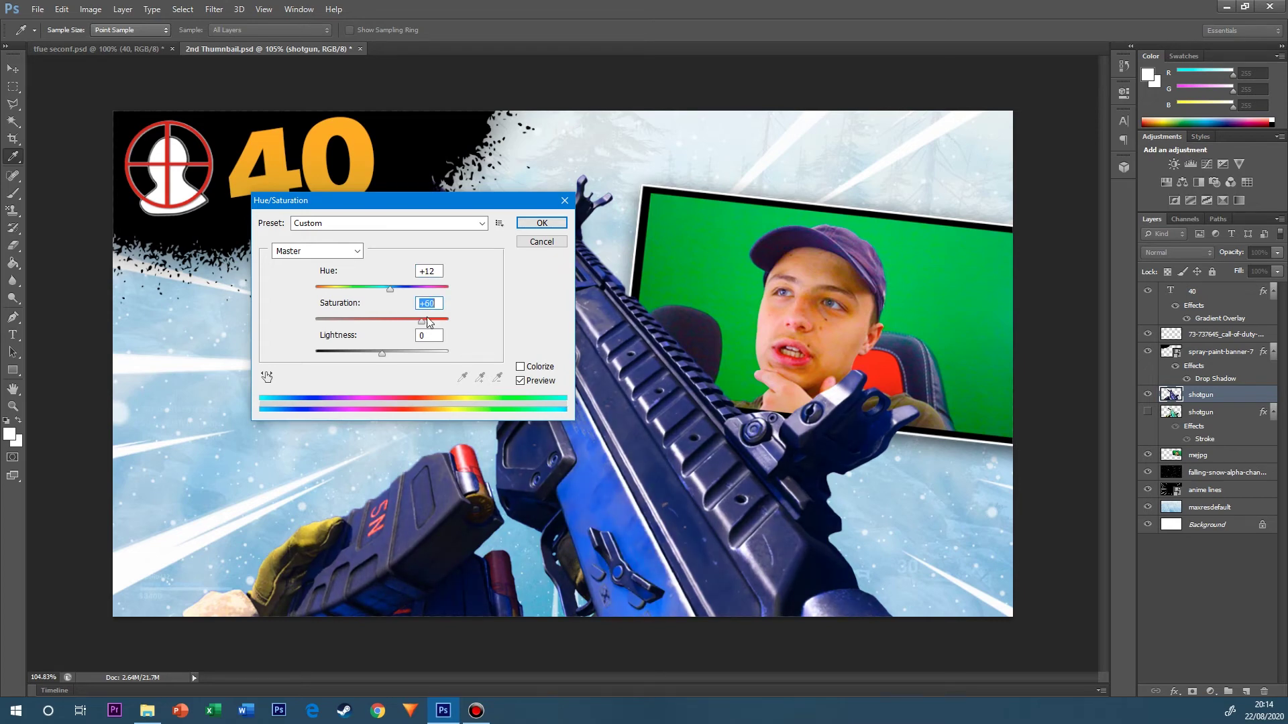
left_click(533, 224)
key("e")
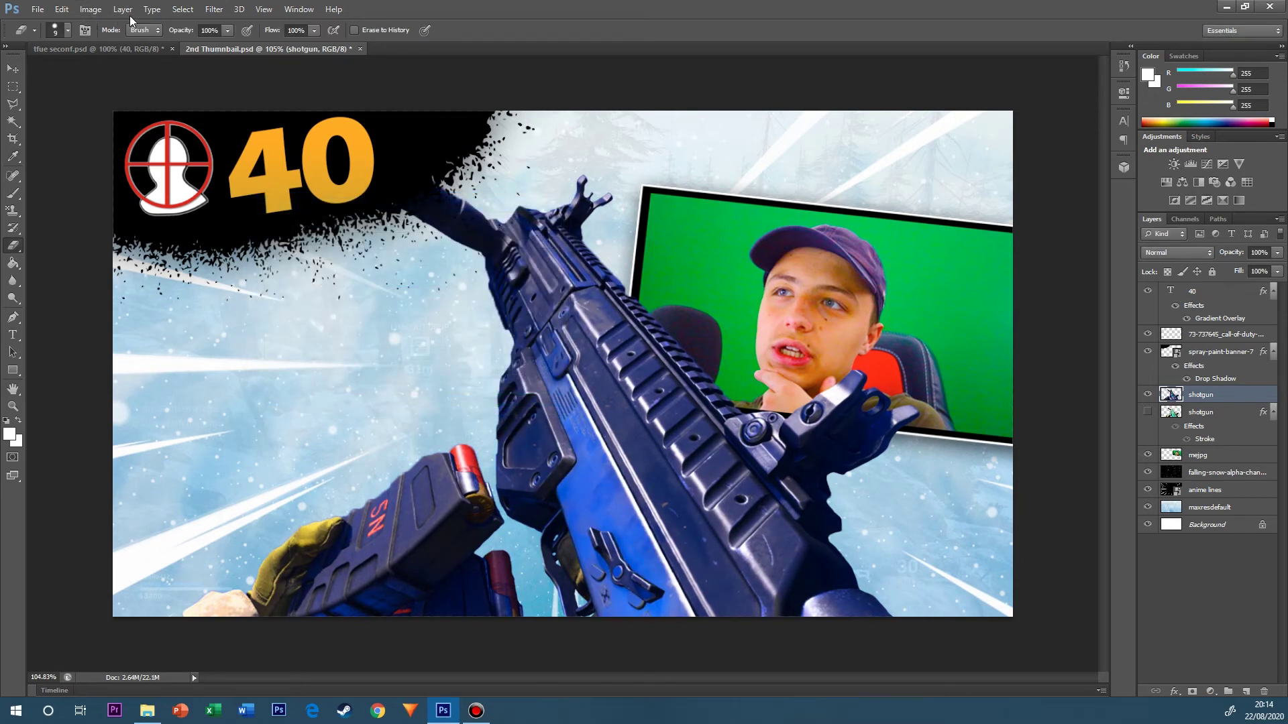
Apply a Vibrance adjustment to the blue shotgun with saturation +100 and strongly raised vibrance.
left_click(105, 10)
mouse_move(134, 43)
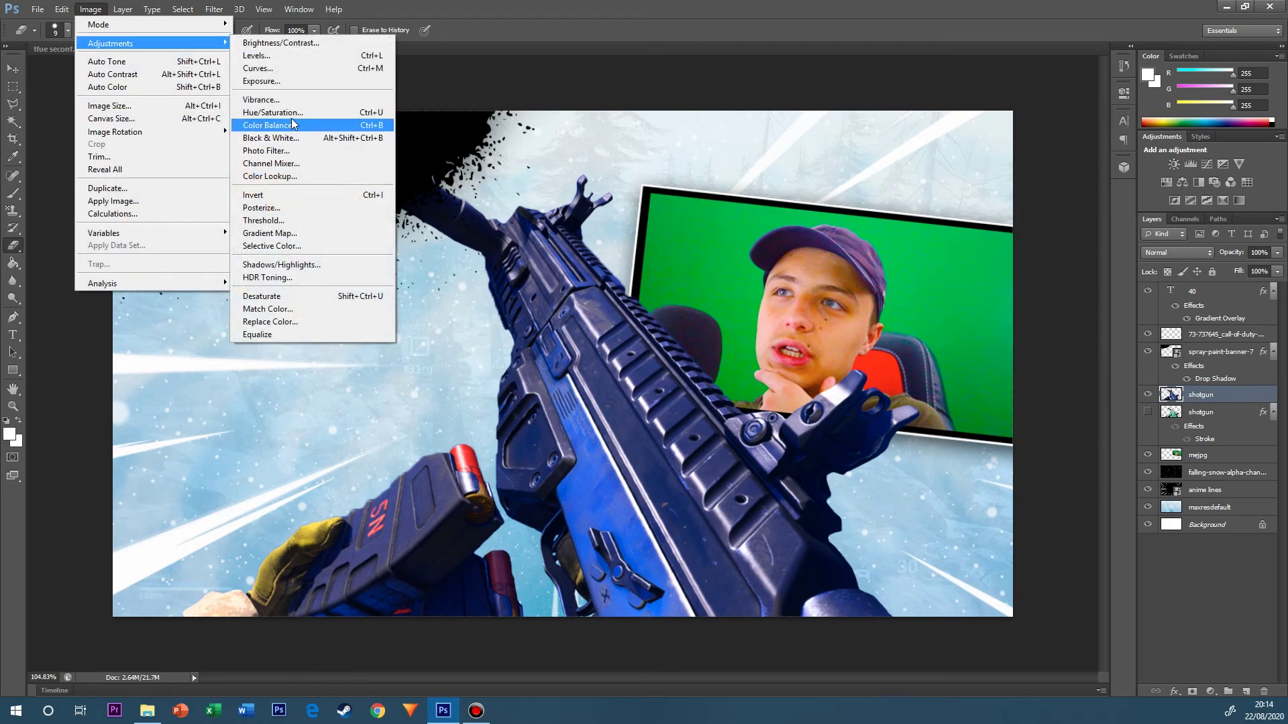
left_click(282, 99)
left_click_drag(299, 257, 409, 259)
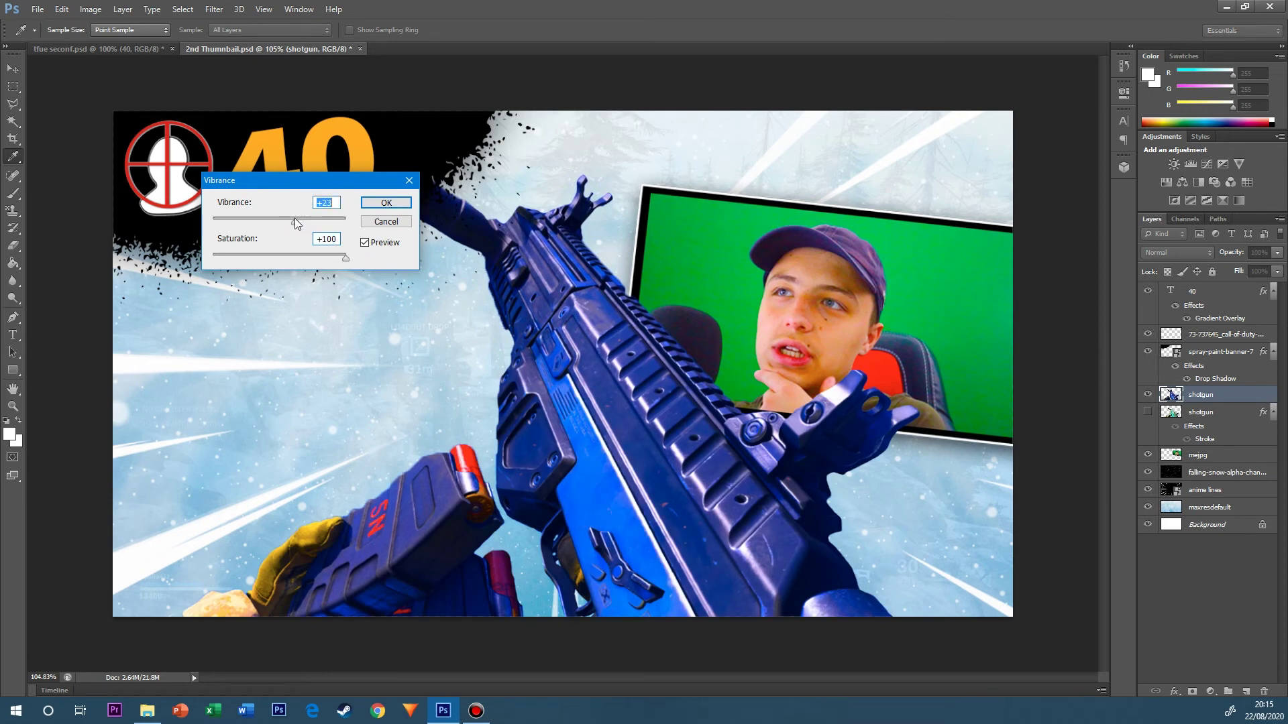
left_click_drag(295, 218, 326, 220)
left_click(377, 204)
key("e")
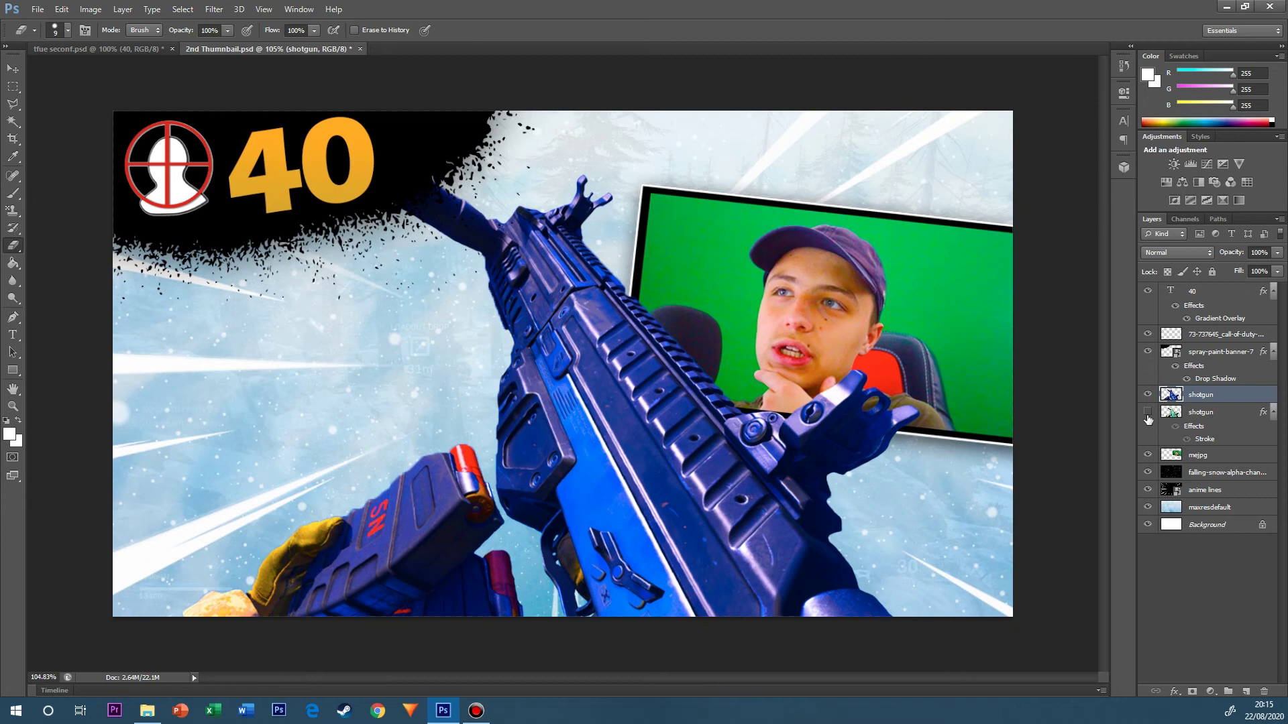
Add an outside stroke to the blue shotgun layer and set its color to white.
double_click(1248, 403)
left_click(423, 327)
left_click(558, 363)
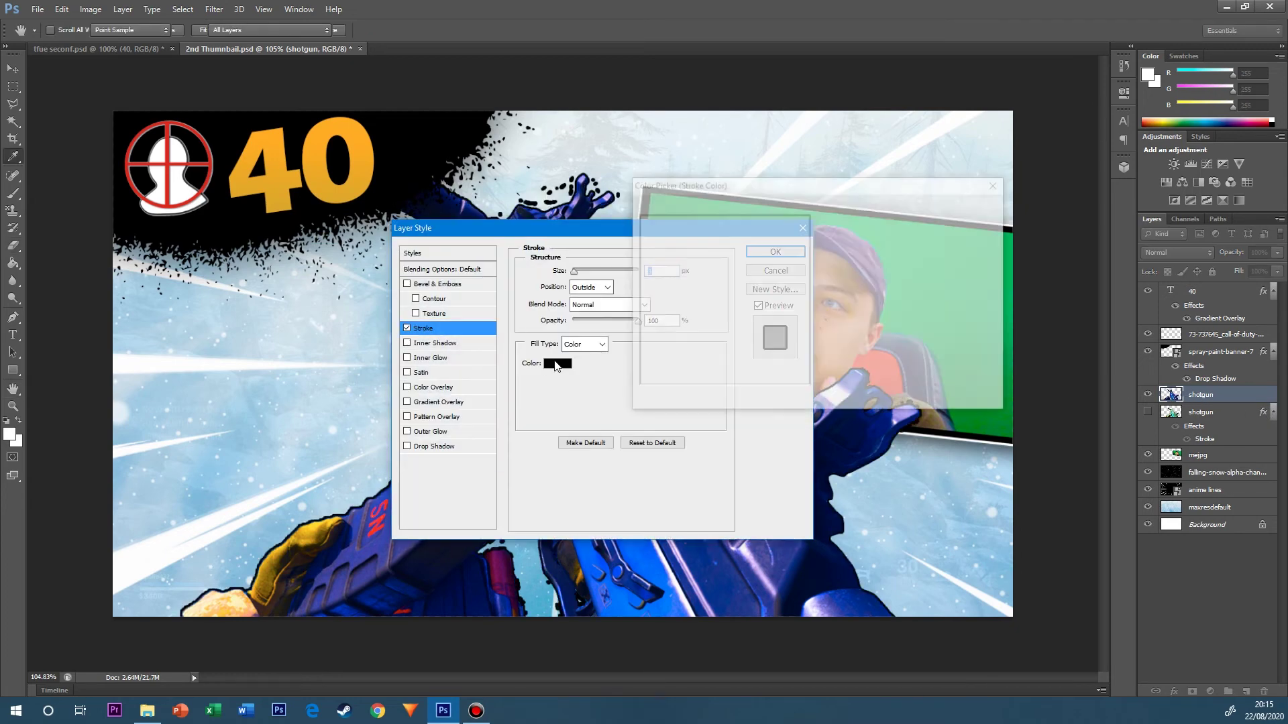
left_click(566, 159)
left_click(948, 208)
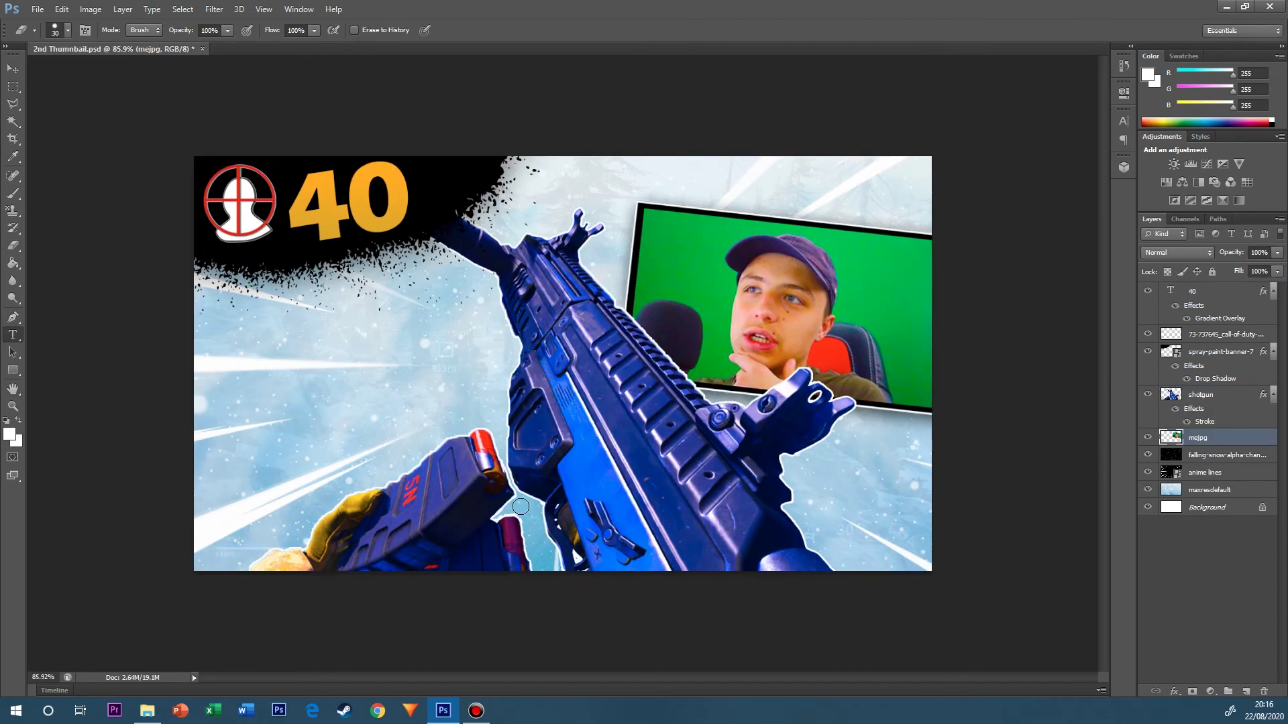
Add a white "?" text, move it to the empty area left of the shotgun and bring its layer to the top.
key("t")
left_click(506, 376)
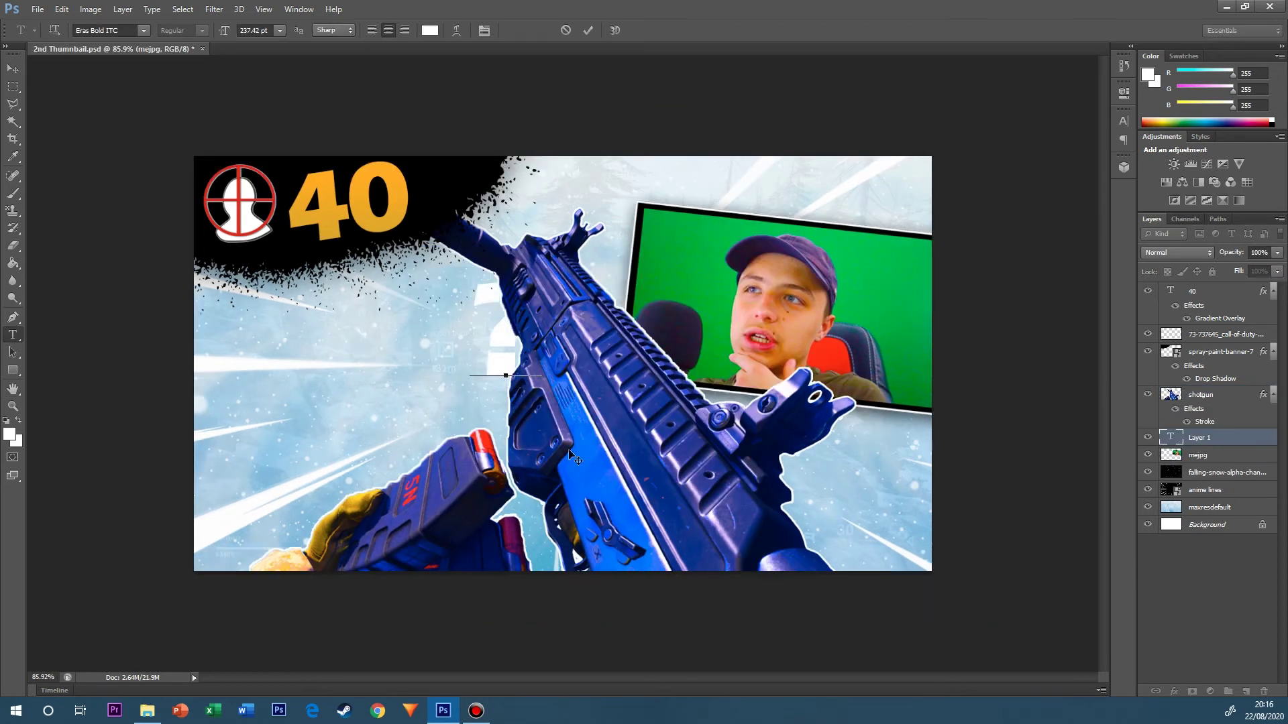
left_click(8, 69)
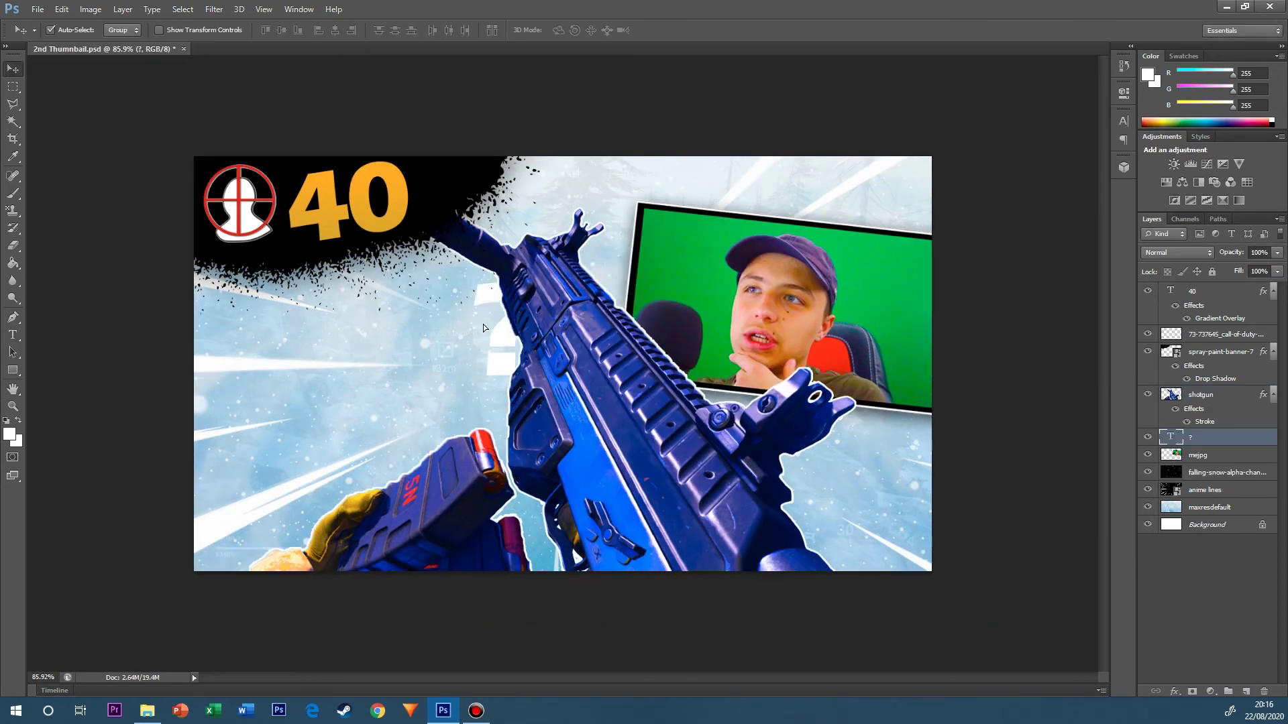
left_click_drag(483, 327, 366, 364)
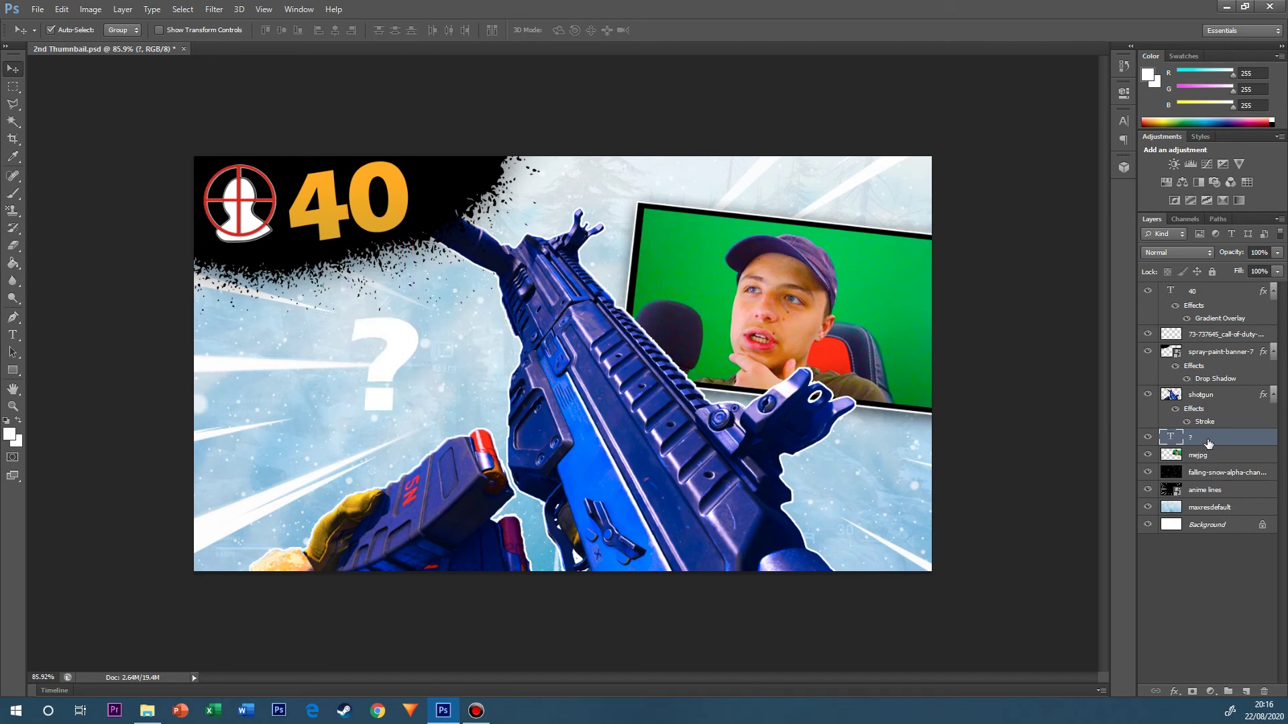
left_click_drag(1196, 307, 1192, 294)
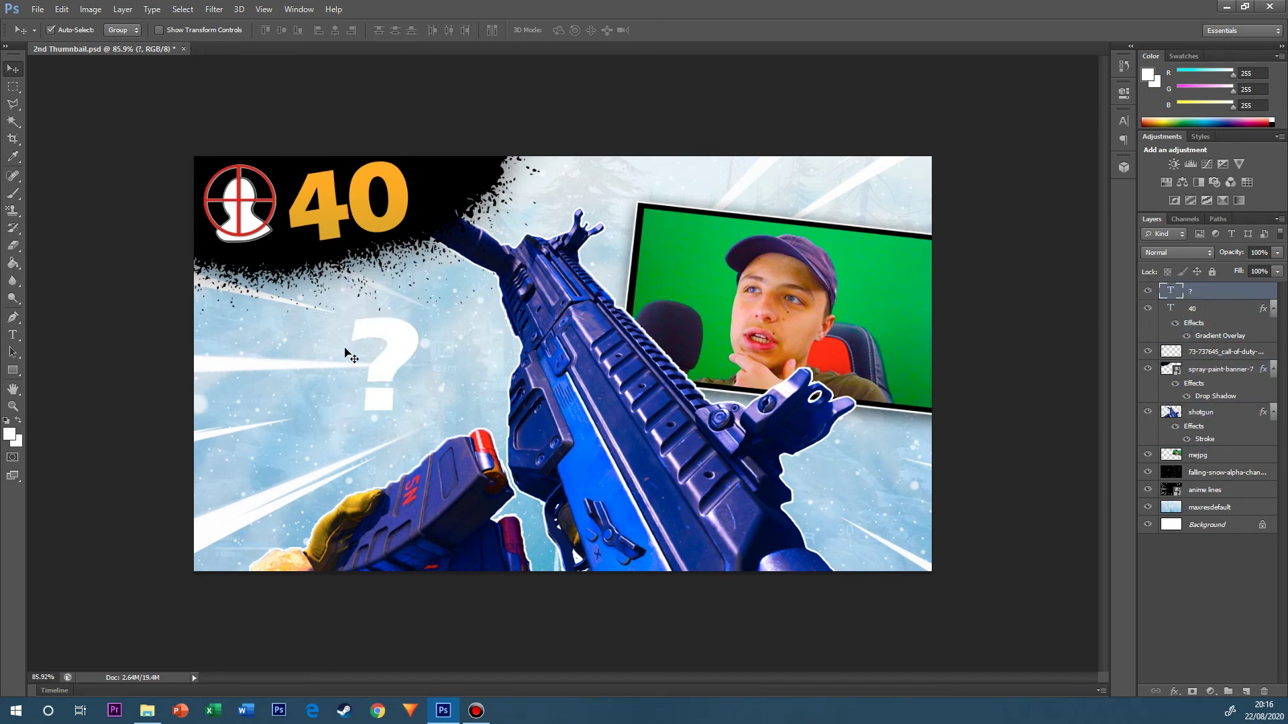
Enlarge and slightly tilt the "?" text and give it a thick black outside stroke.
double_click(411, 337)
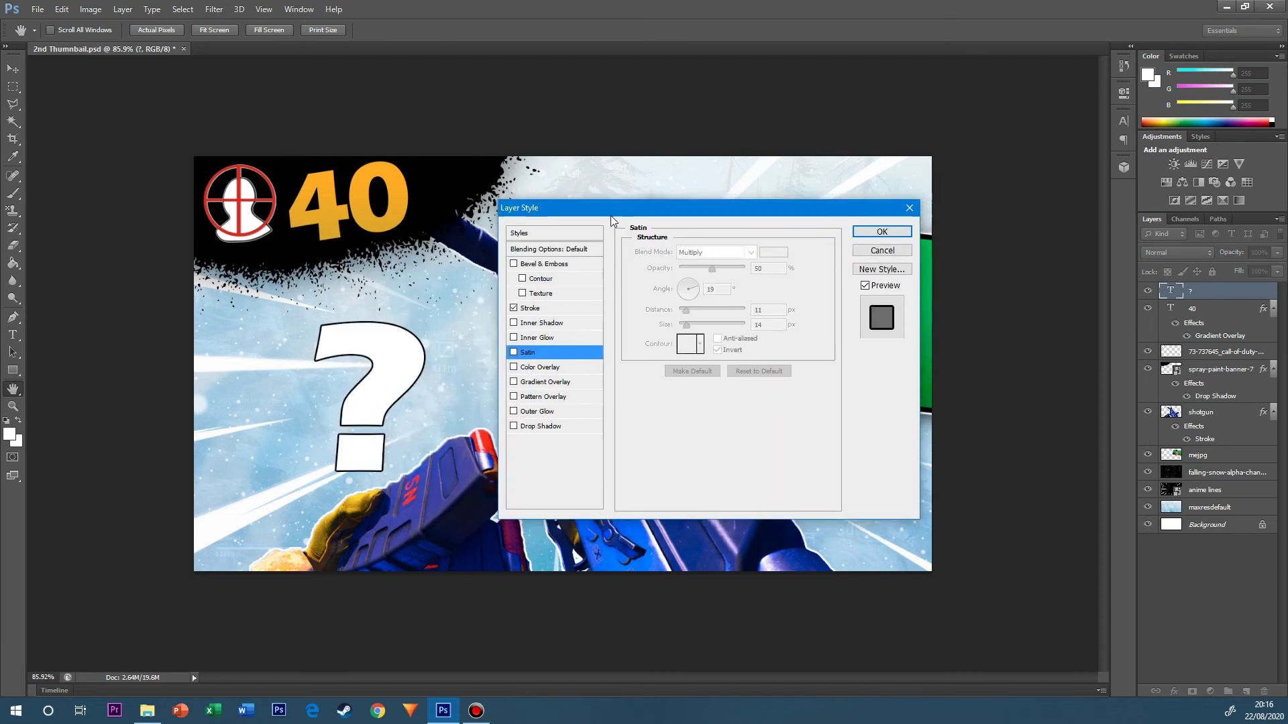
left_click(530, 308)
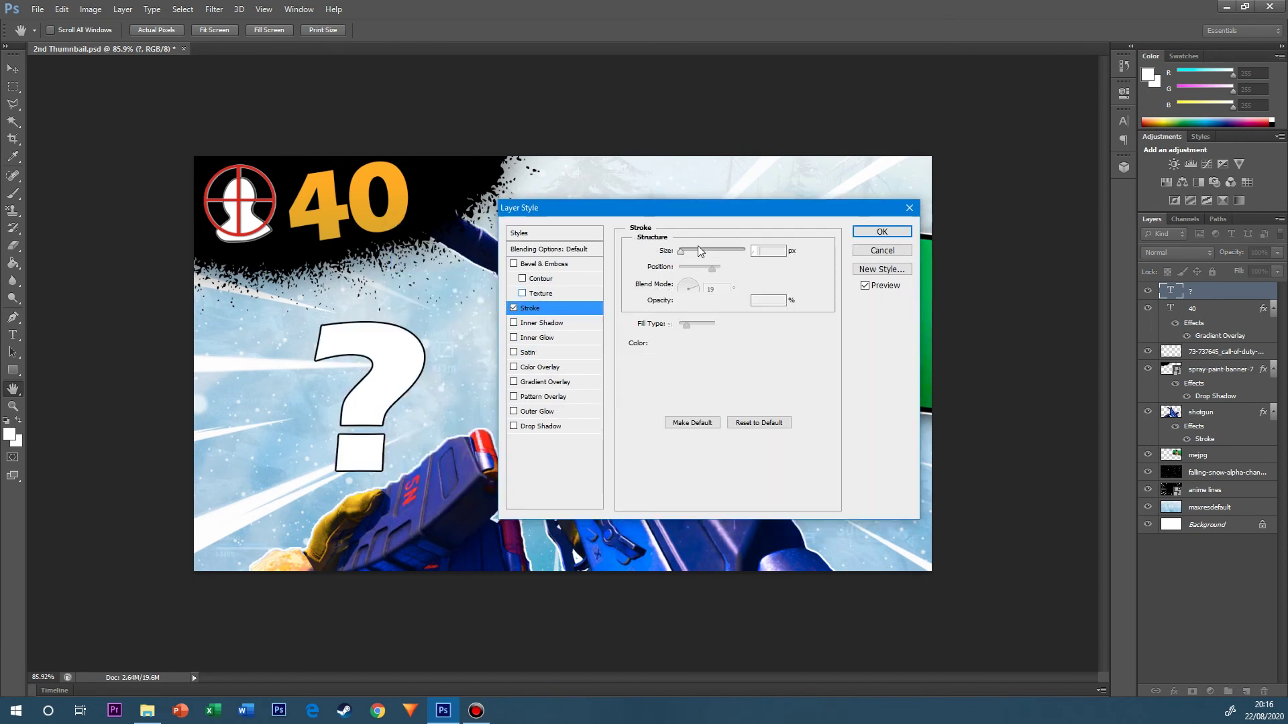
left_click_drag(681, 250, 693, 254)
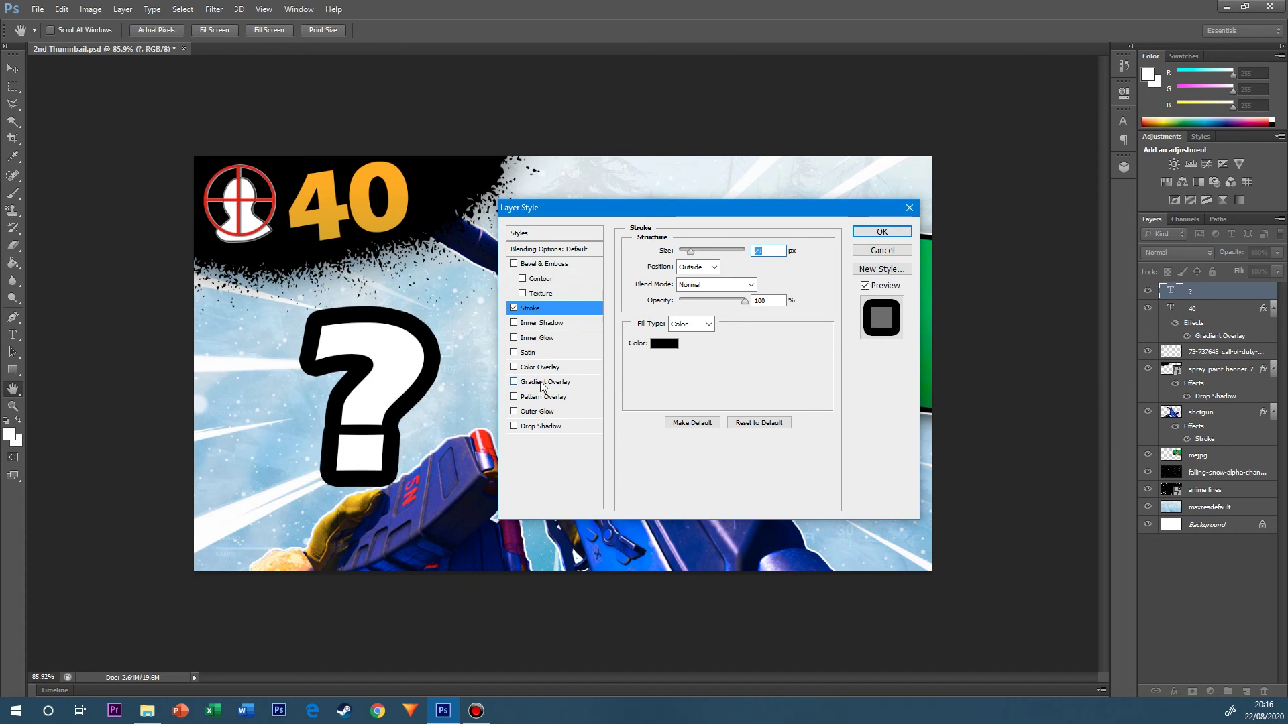
Add a linear gradient overlay to the "?" text, running from grey 9b9b9b to white.
left_click(544, 381)
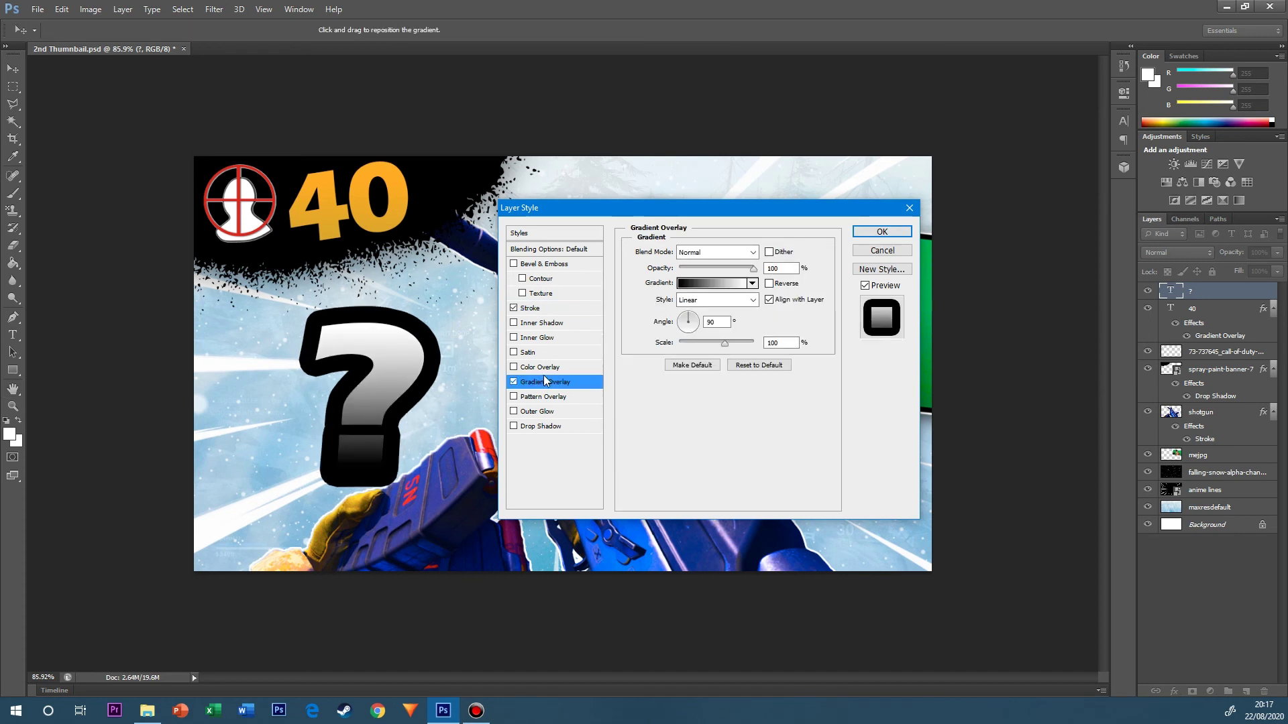
left_click(688, 284)
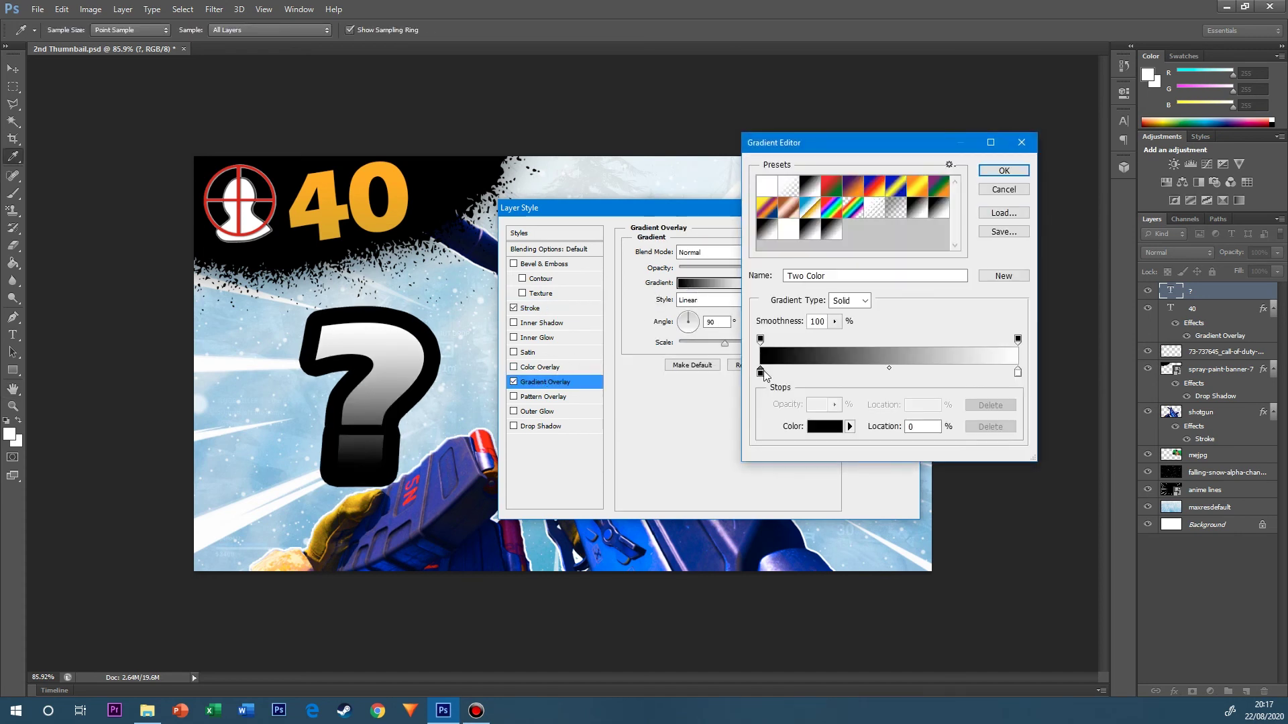
double_click(761, 372)
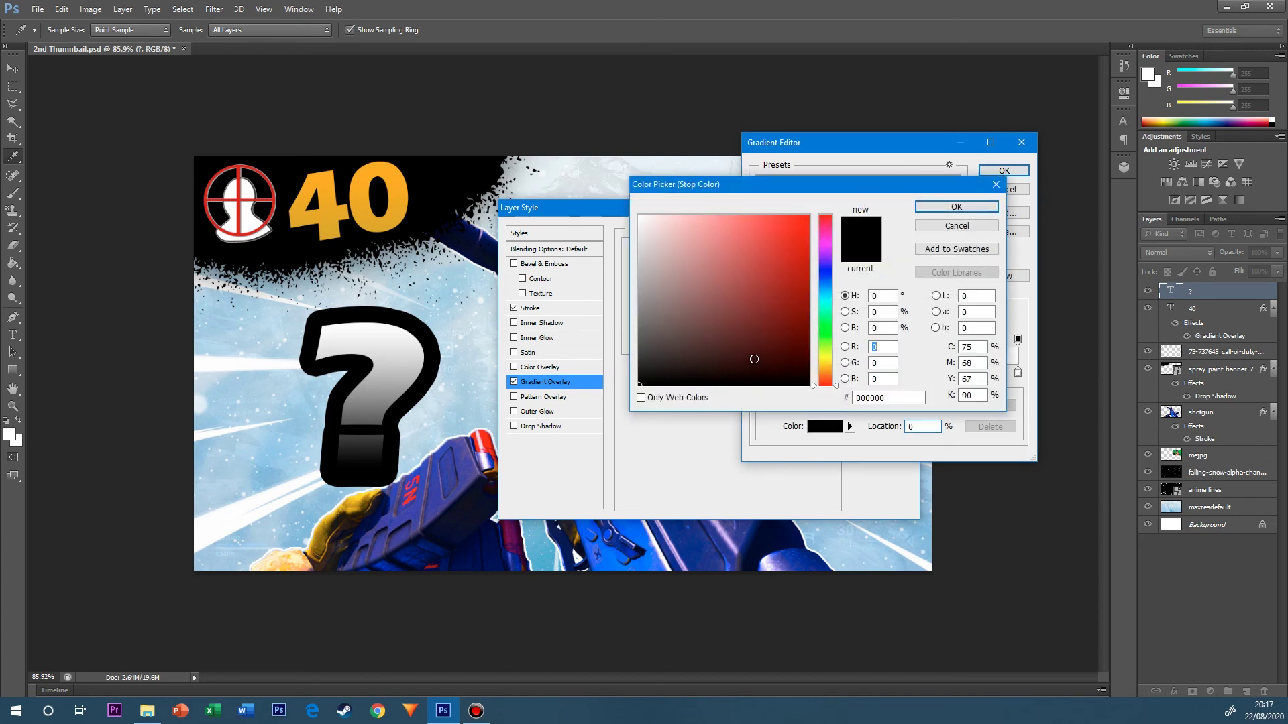
left_click(646, 273)
mouse_move(649, 259)
left_mouse_down()
mouse_move(645, 243)
mouse_move(633, 285)
left_mouse_up()
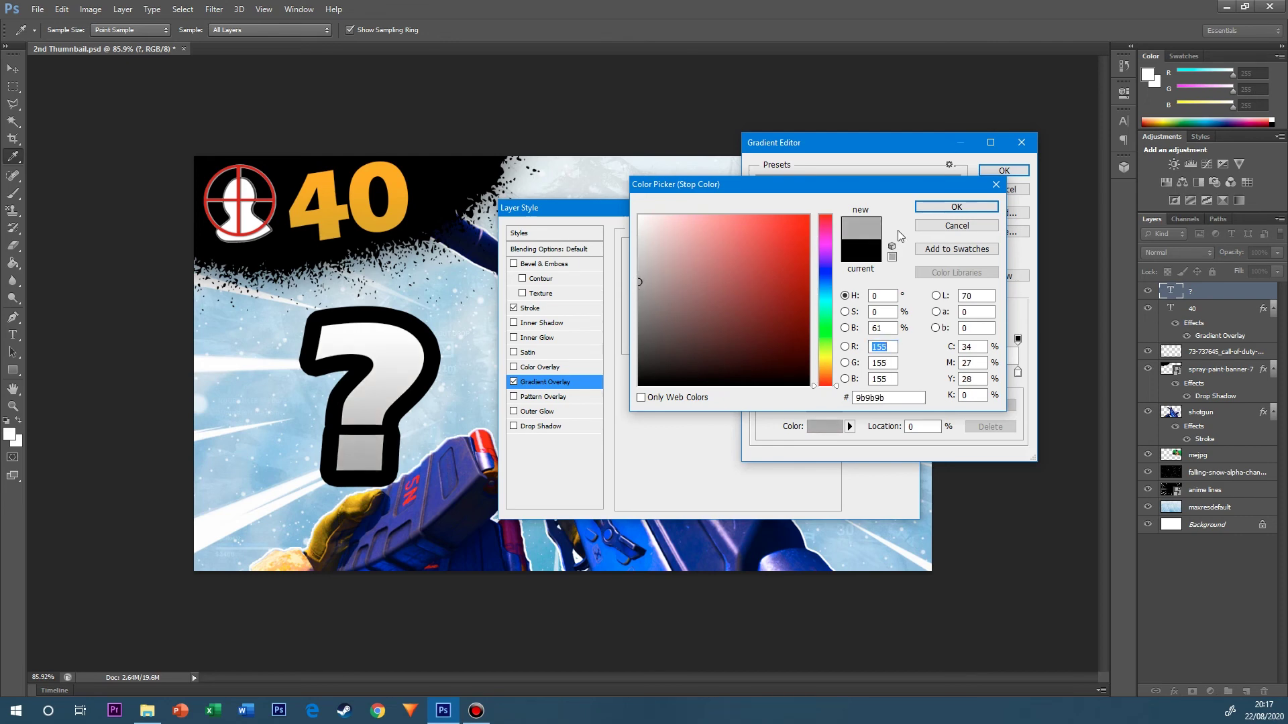
left_click(941, 208)
left_click(1004, 171)
left_click(871, 234)
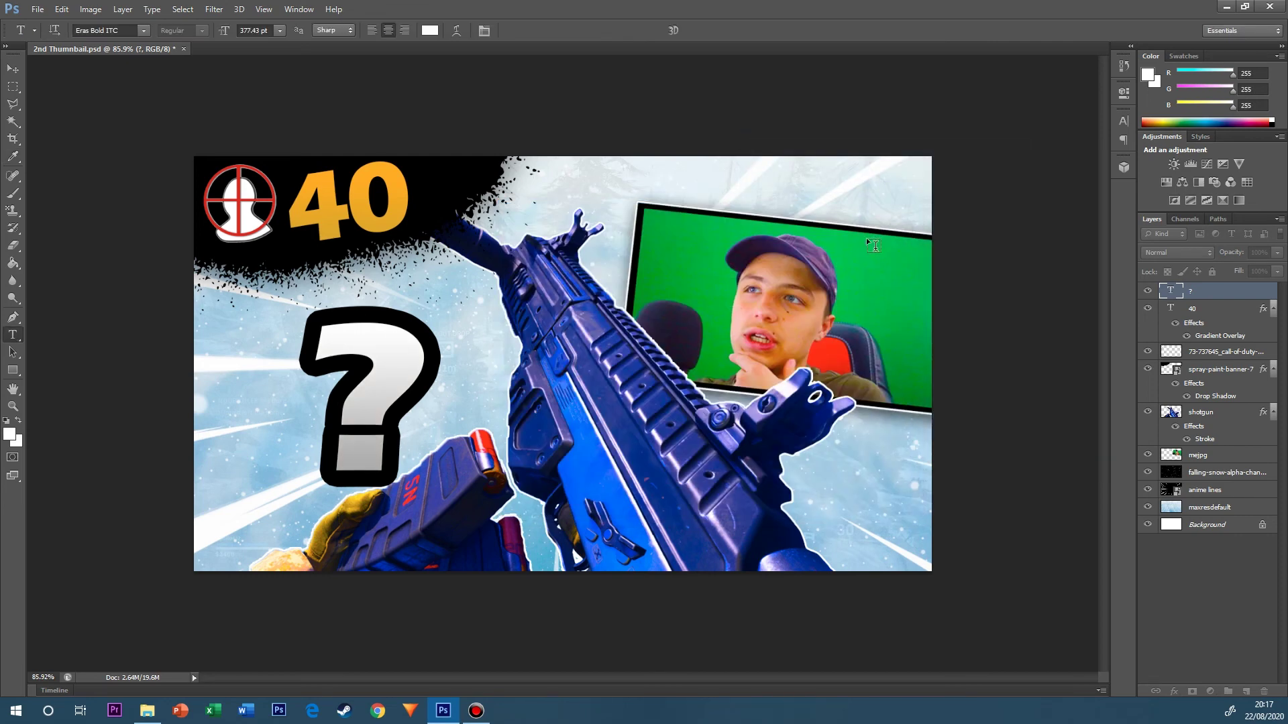
Try resizing, tilting and moving the "?" text closer to the shotgun.
left_click_drag(383, 368, 389, 341)
key("ctrl+t")
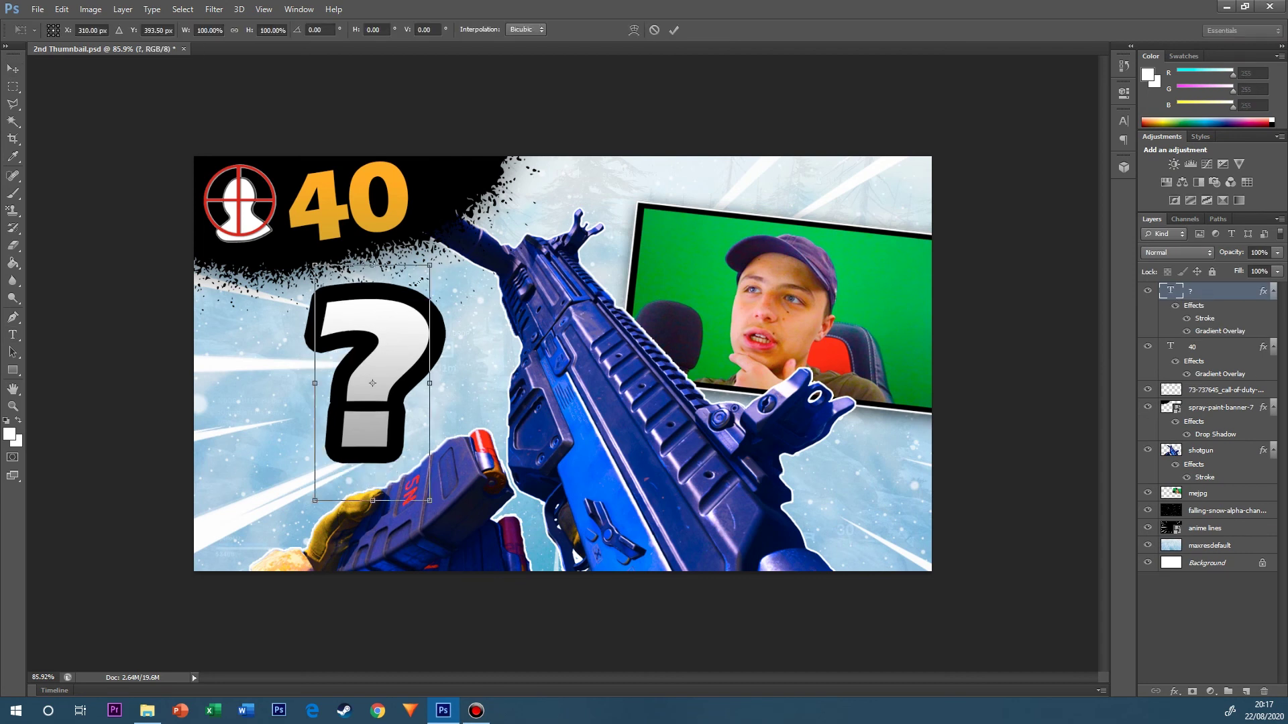
left_click_drag(430, 268, 421, 286)
left_click_drag(376, 376, 376, 395)
left_click_drag(436, 295, 442, 299)
left_click_drag(354, 384, 309, 439)
left_click_drag(382, 360, 498, 325)
key("ctrl+z")
key("Escape")
Change the "?" text's font to Mont in the Heavy style.
double_click(498, 325)
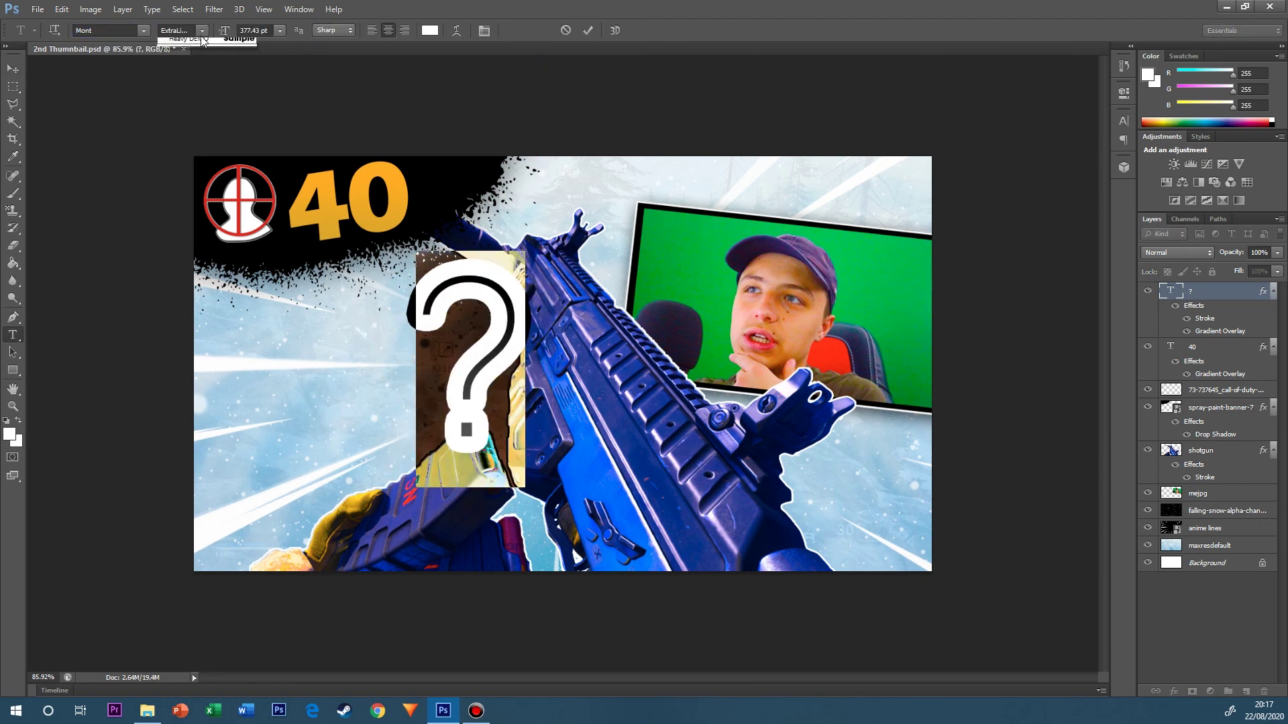
left_click(13, 69)
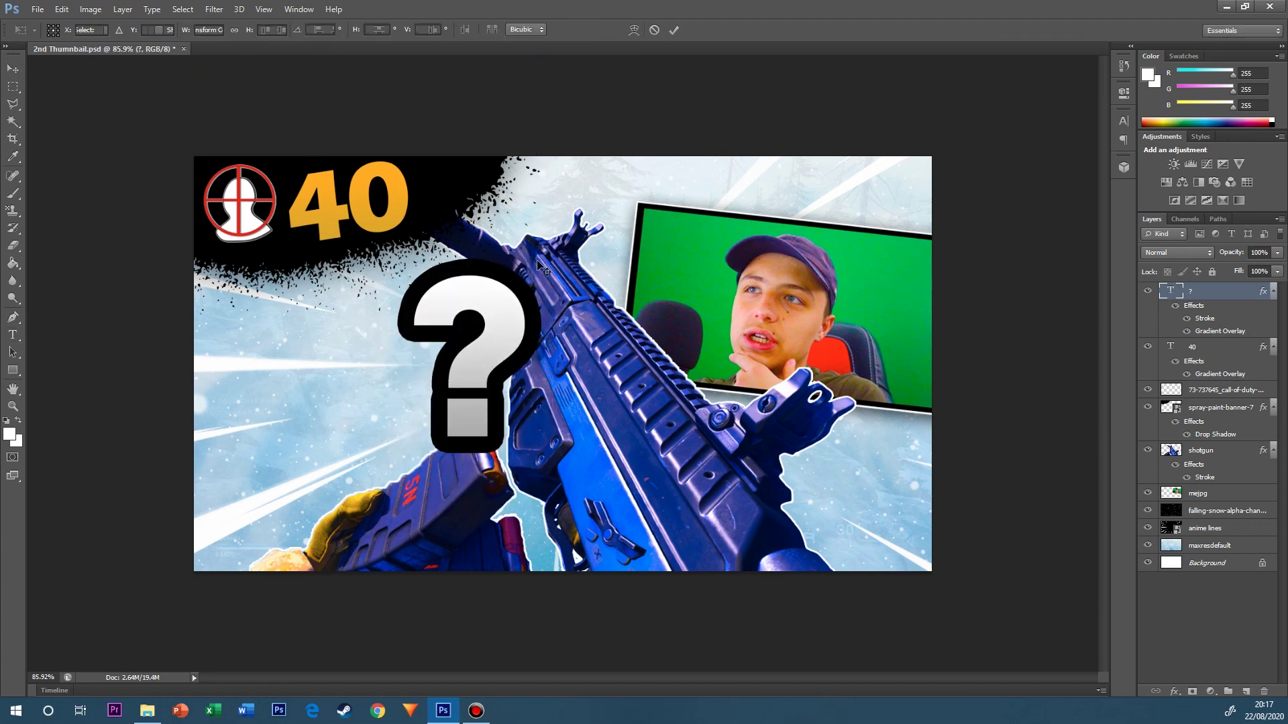
Shrink the "?", tilt it slightly counterclockwise and place it between the spray banner and the shotgun's magazine.
key("ctrl+t")
left_click_drag(532, 251, 540, 234)
left_click_drag(489, 288, 457, 314)
left_click_drag(459, 232, 449, 232)
left_click_drag(508, 393, 491, 397)
left_click_drag(378, 400, 407, 398)
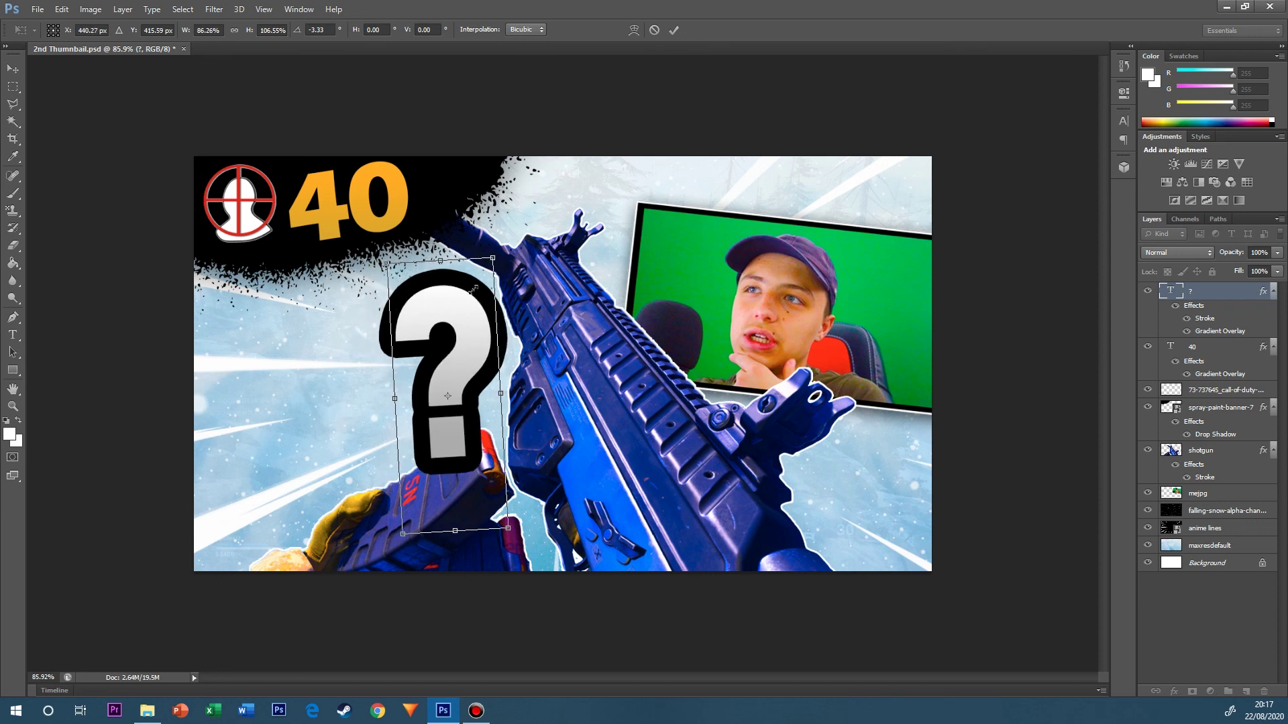
left_click_drag(451, 332, 440, 339)
left_click_drag(433, 268, 441, 297)
left_click_drag(445, 320, 435, 291)
left_click_drag(470, 252, 460, 249)
key("v")
left_click(923, 260)
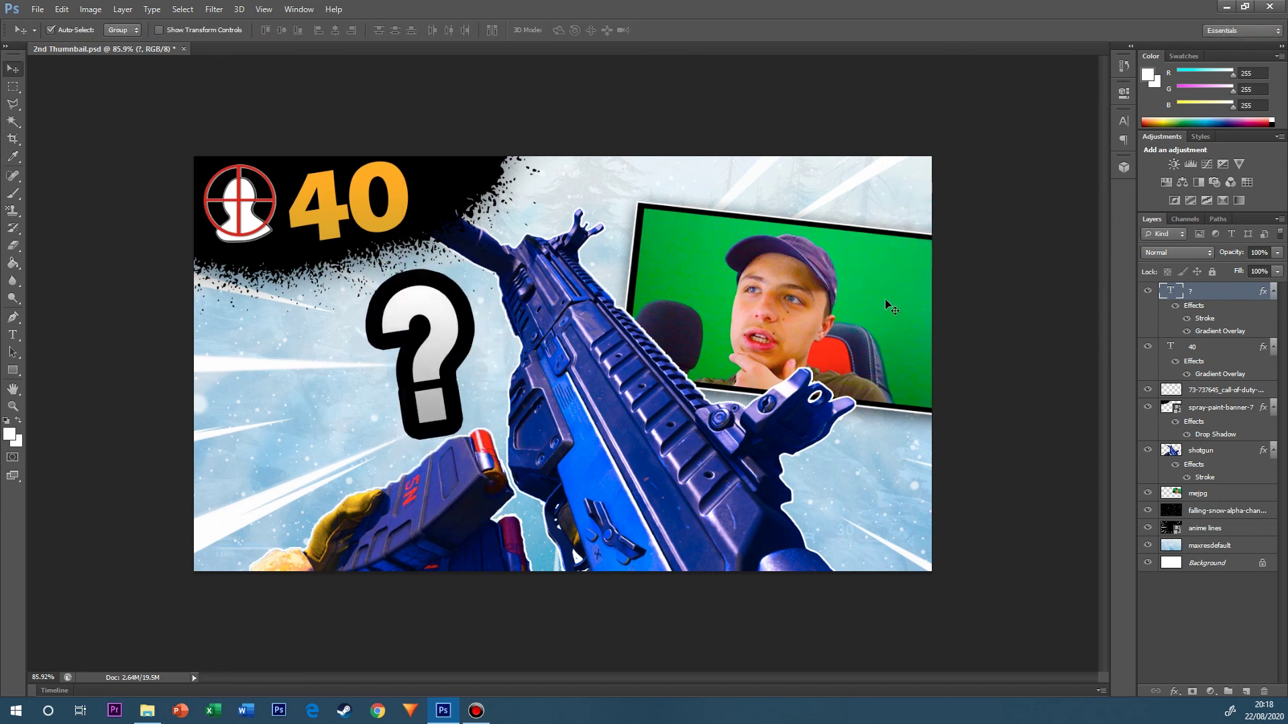
Duplicate the "?" into the image's lower-left and lower-right corners, then tilt the lower-right copy clockwise and scale it down slightly.
left_click_drag(425, 350, 262, 482, "alt")
left_click_drag(260, 481, 808, 480, "alt")
key("ctrl+t")
left_click_drag(922, 373, 952, 406)
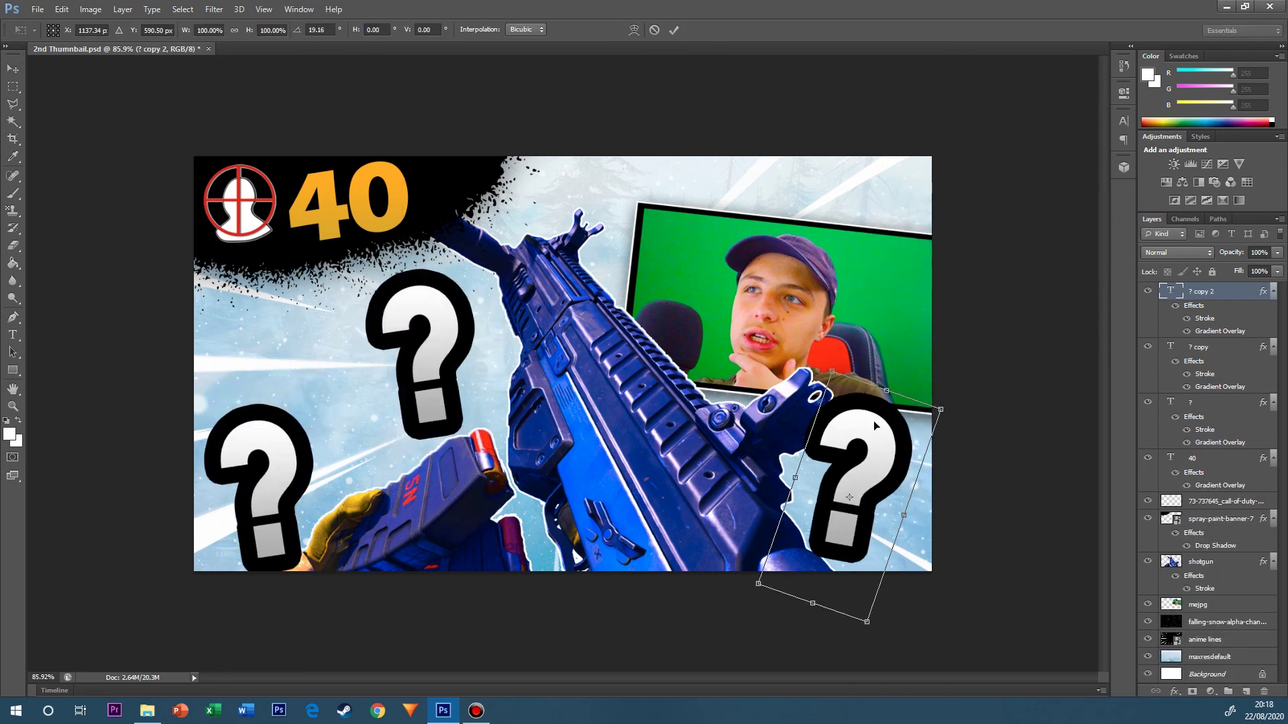
left_click_drag(873, 420, 878, 426)
left_click_drag(947, 414, 926, 434)
key("Return")
Tilt the lower-left "?" copy clockwise and reposition it beside the gloved hand.
left_click(270, 461)
key("ctrl+t")
left_click_drag(269, 467, 297, 472)
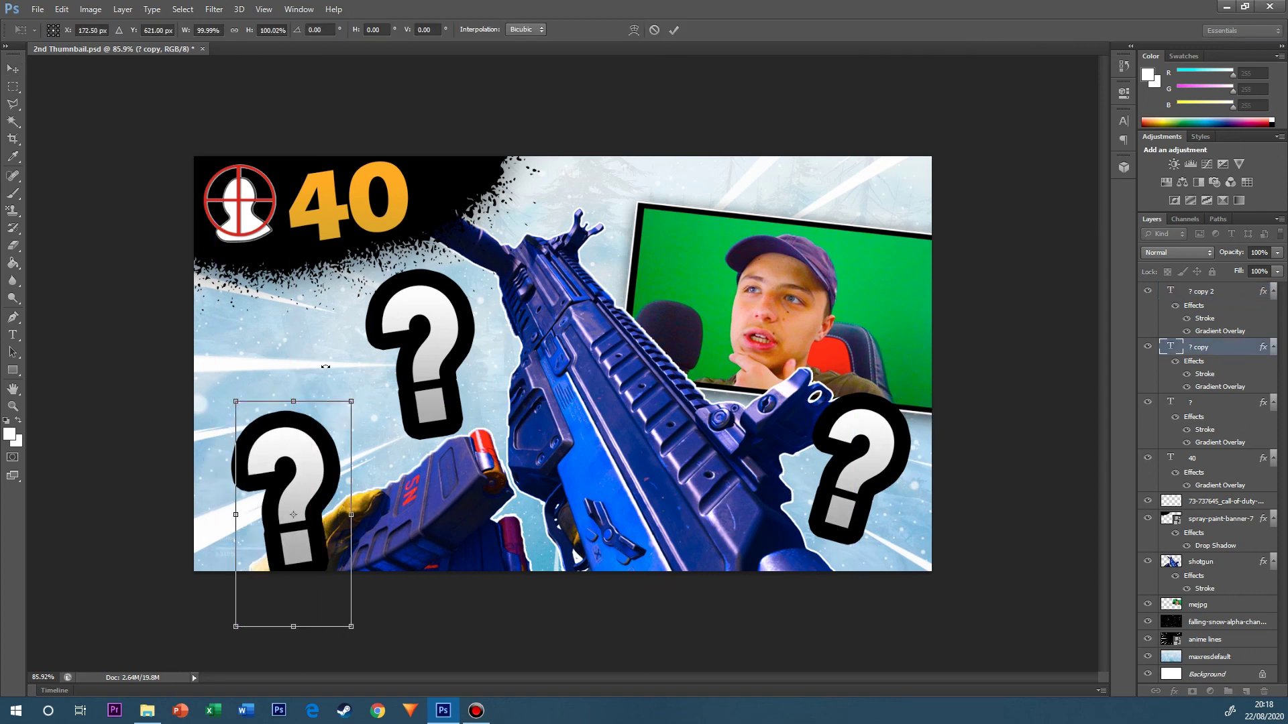
left_click_drag(325, 366, 363, 424)
left_click_drag(311, 460, 314, 442)
left_click_drag(307, 378, 340, 413)
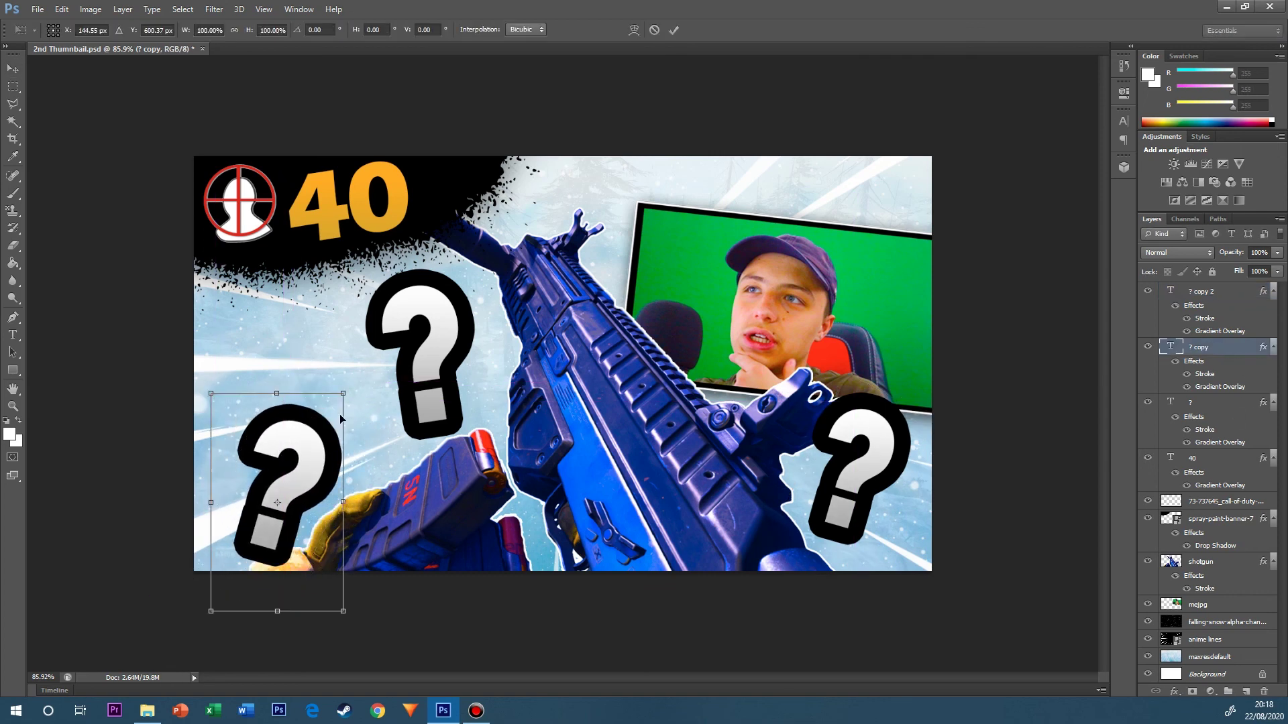